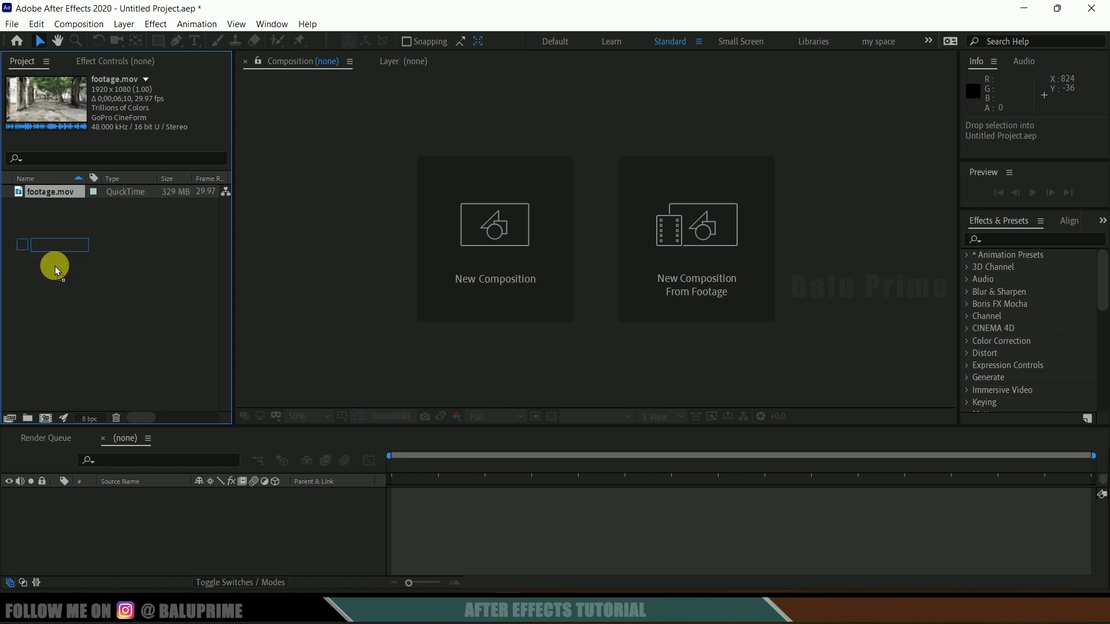
Step: Create a composition from footage.mov and preview the clip
drag(46, 417, 46, 418)
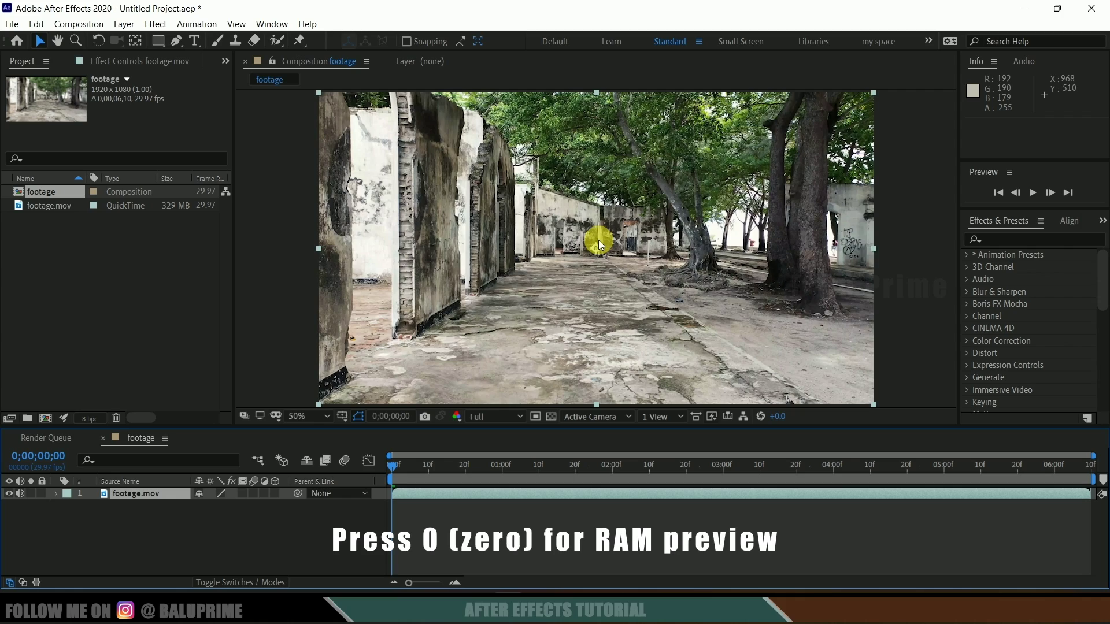
key(KP_0)
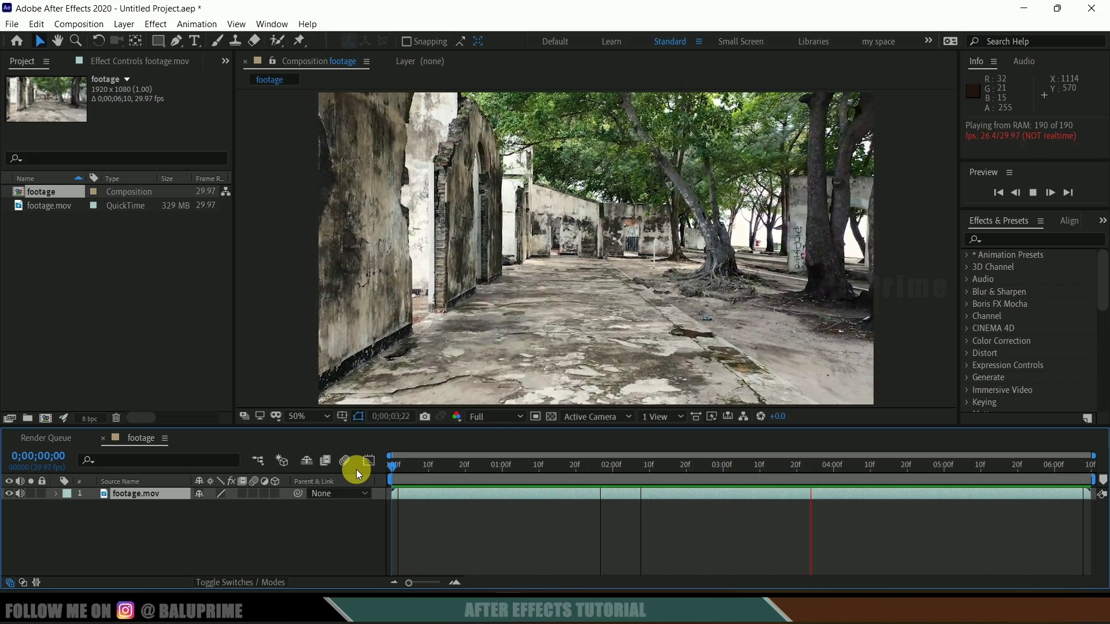
click(765, 309)
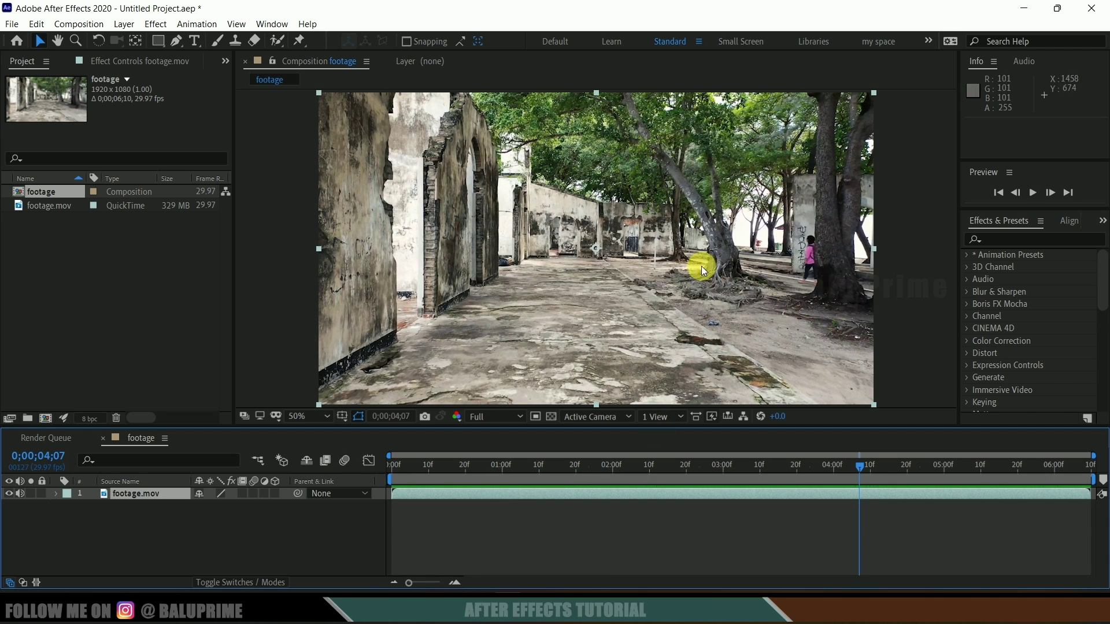
Step: Run 3D camera tracking on the footage.mov layer with the playhead at the start of the composition
click(267, 22)
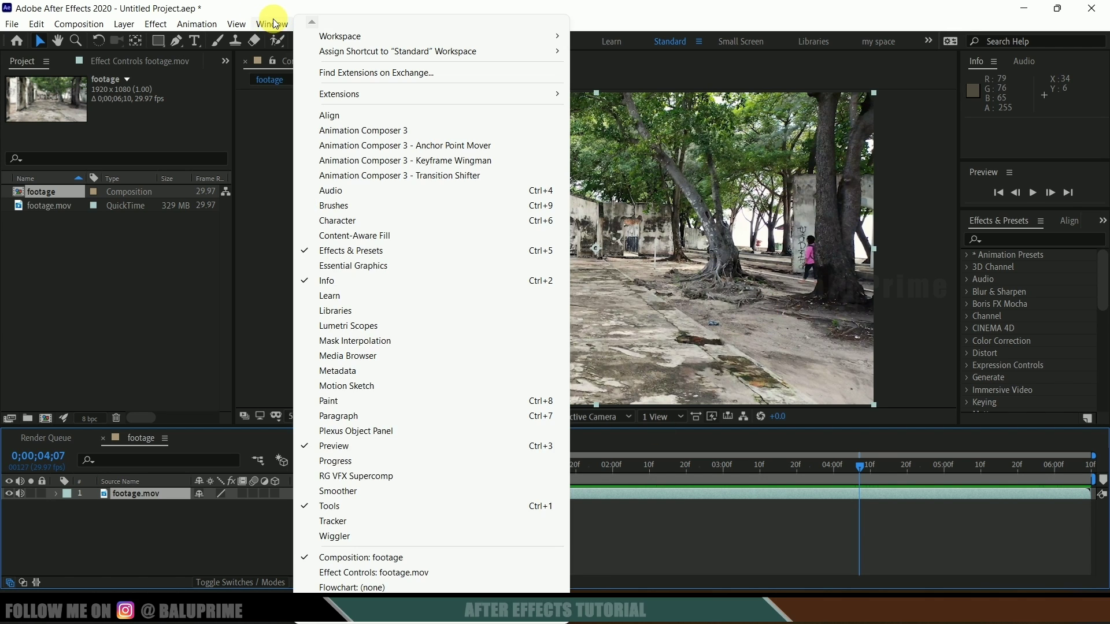
click(341, 521)
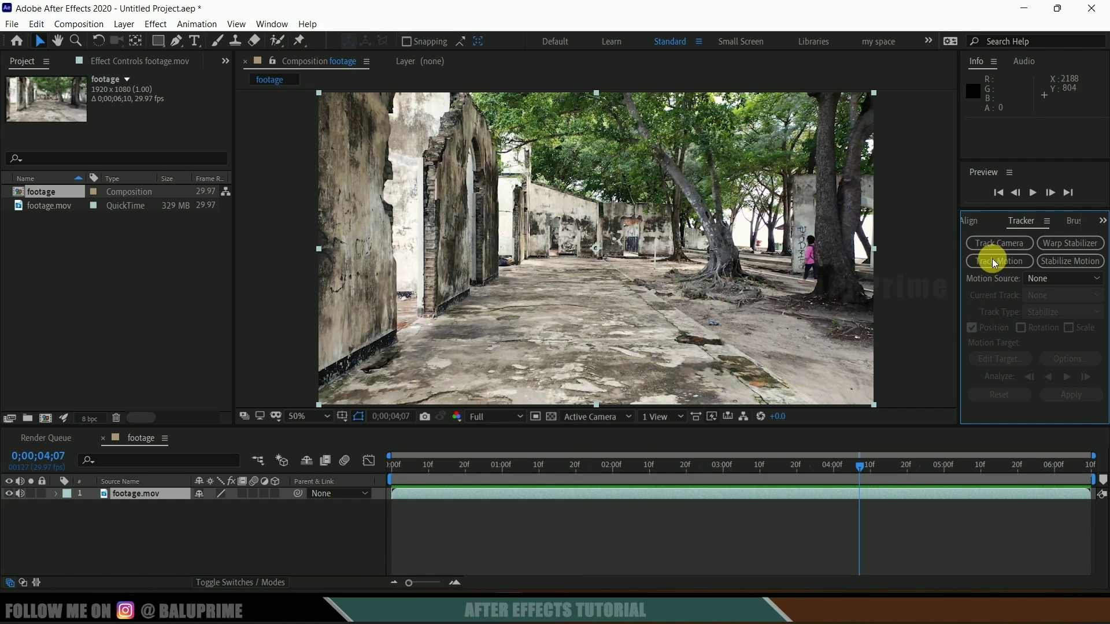
drag(418, 469, 341, 470)
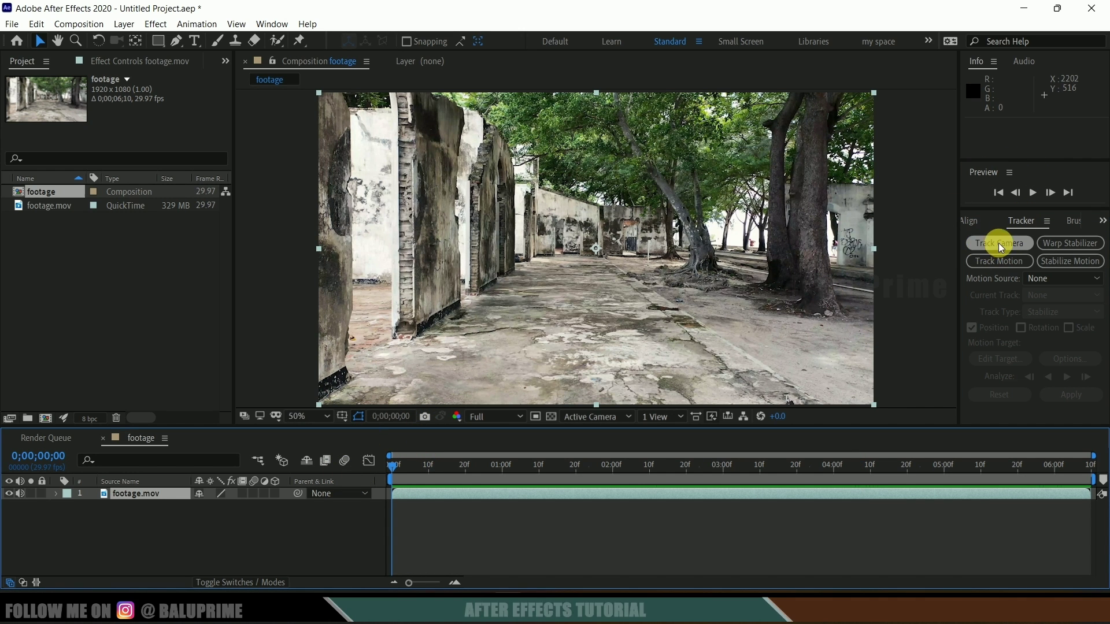
click(147, 516)
click(139, 495)
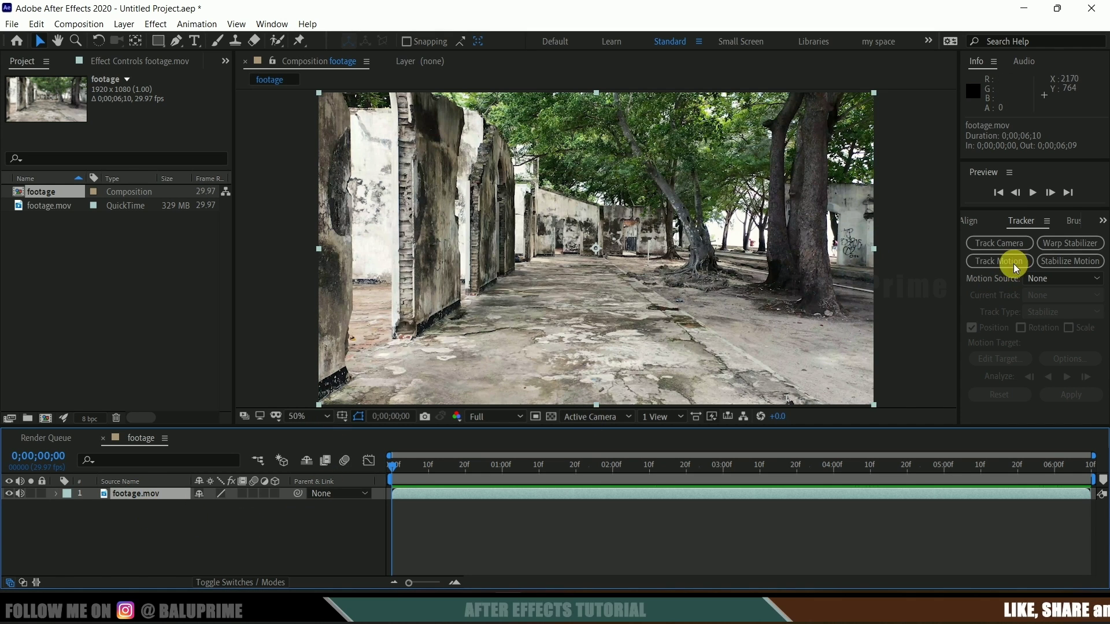
click(991, 242)
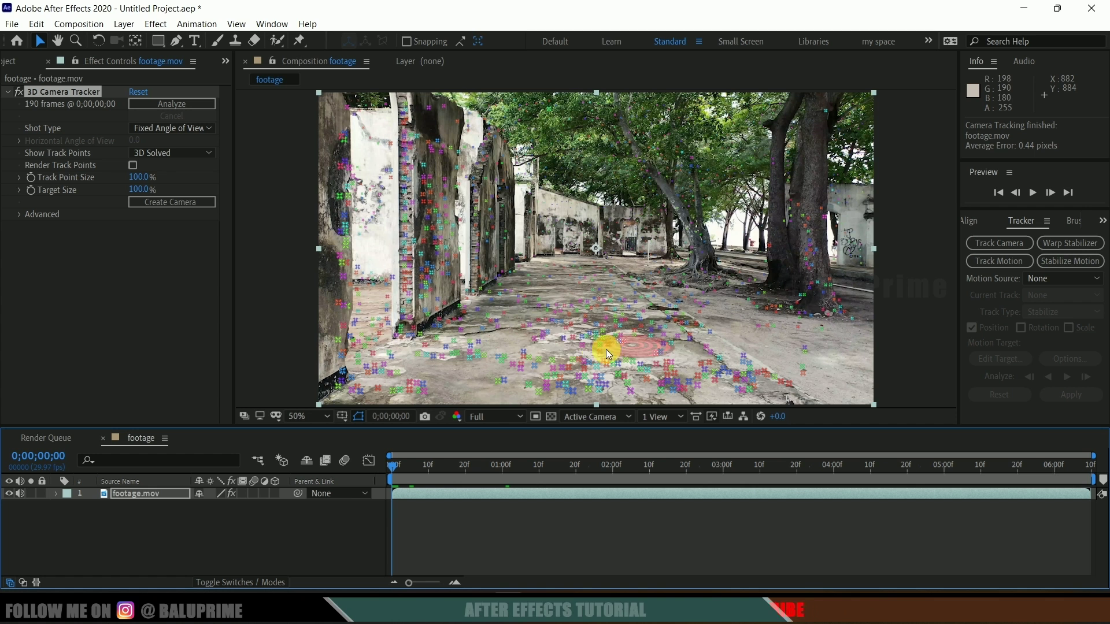
Step: Set the 3D Camera Tracker's Track Point Size to 216% and check the track points over the clip
click(150, 178)
drag(179, 178, 221, 175)
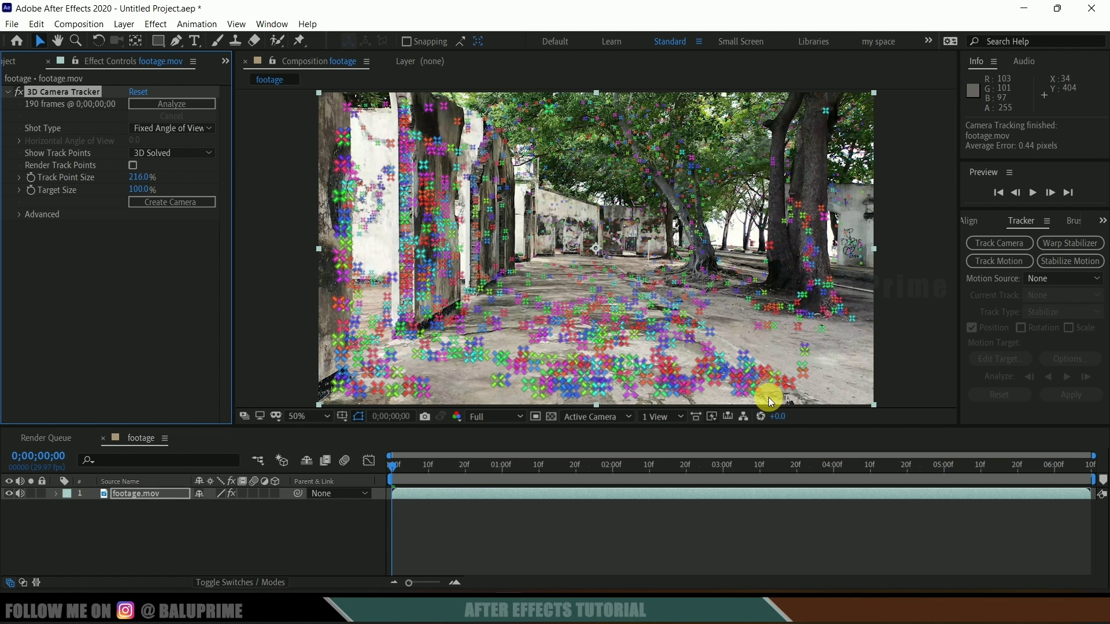
click(695, 465)
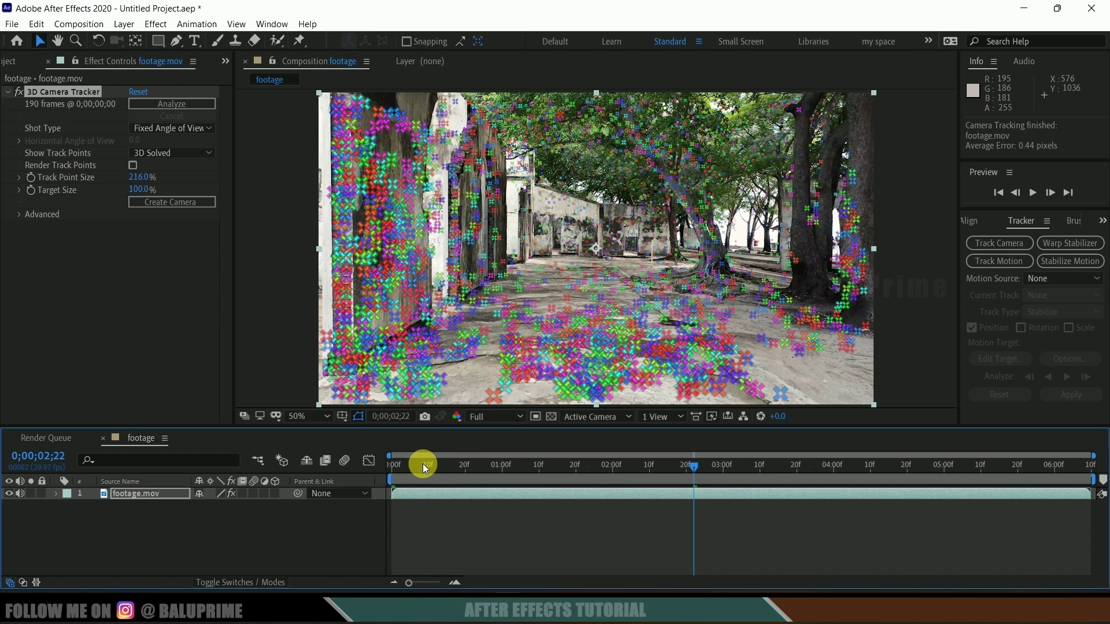
drag(424, 465, 366, 469)
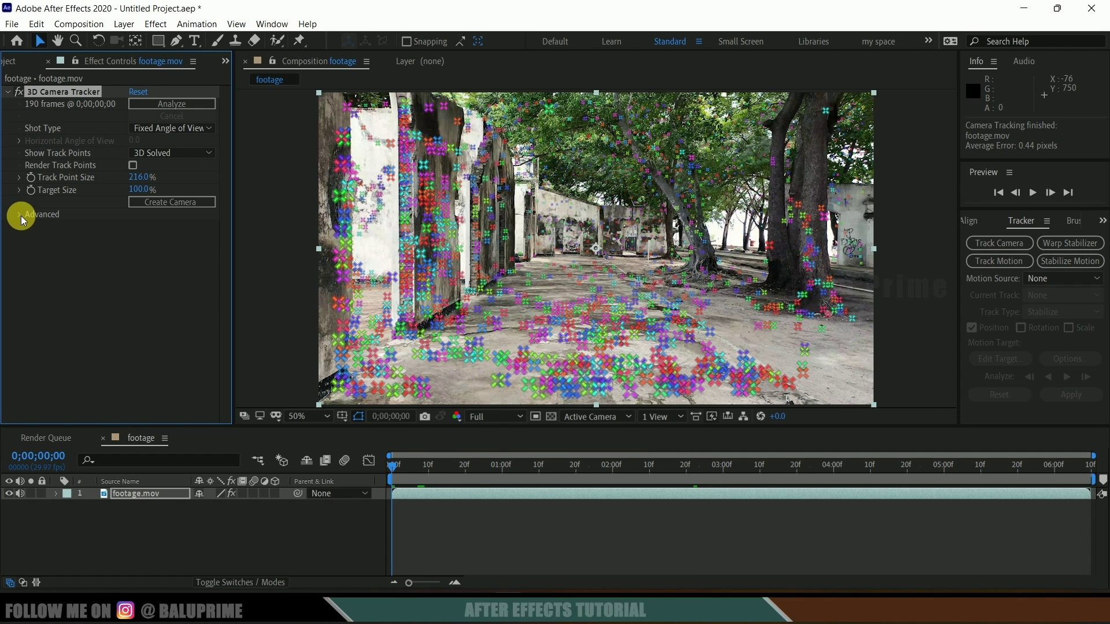
click(21, 215)
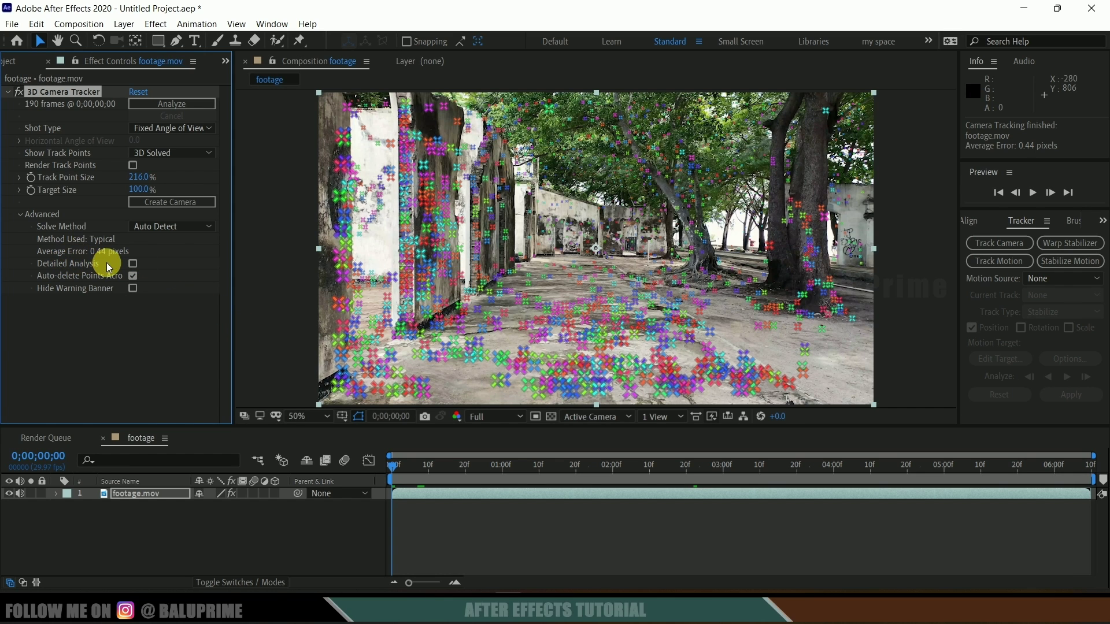
click(20, 214)
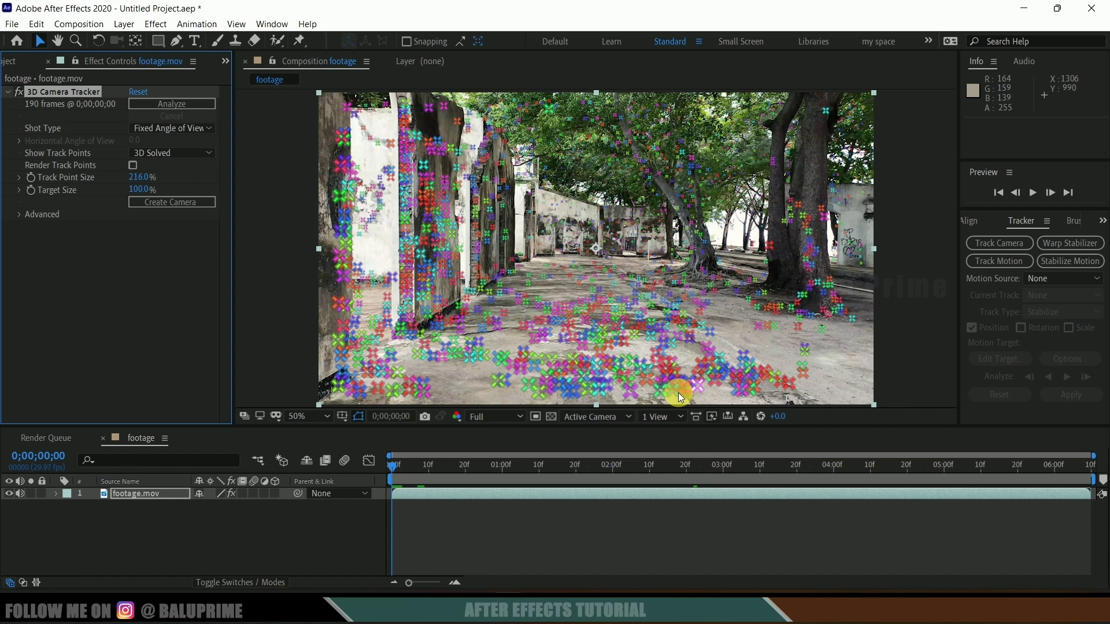
Step: Select the track points on the ground path and create a solid and camera from them
click(384, 375)
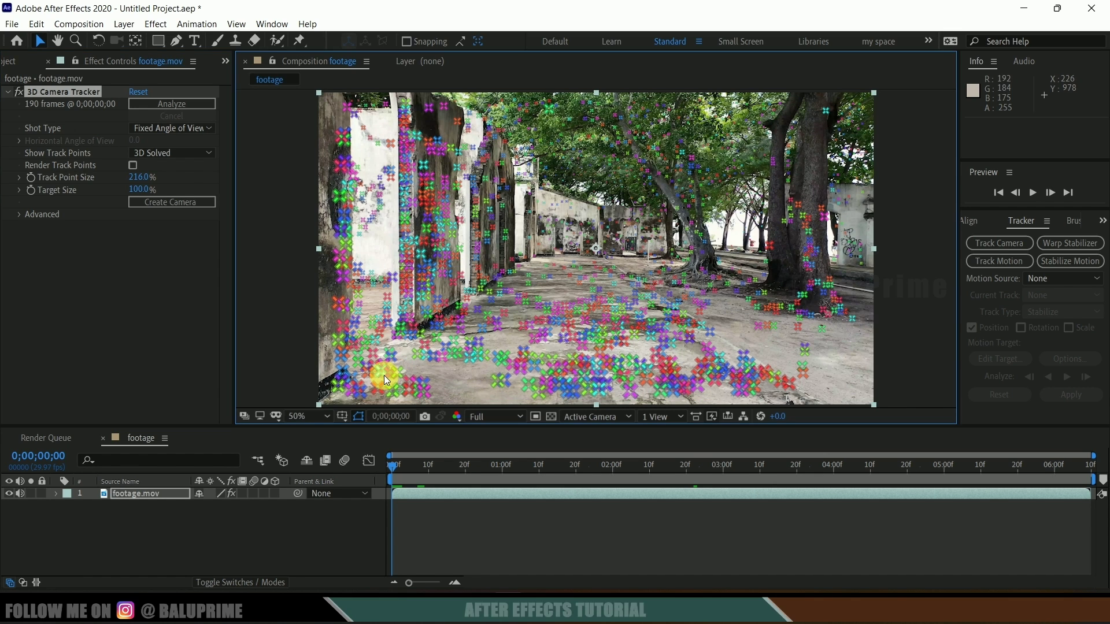
mouse_move(542, 259)
mouse_down()
mouse_move(618, 274)
mouse_move(669, 320)
mouse_move(777, 377)
mouse_move(774, 390)
mouse_move(543, 407)
mouse_move(475, 404)
mouse_move(403, 385)
mouse_up()
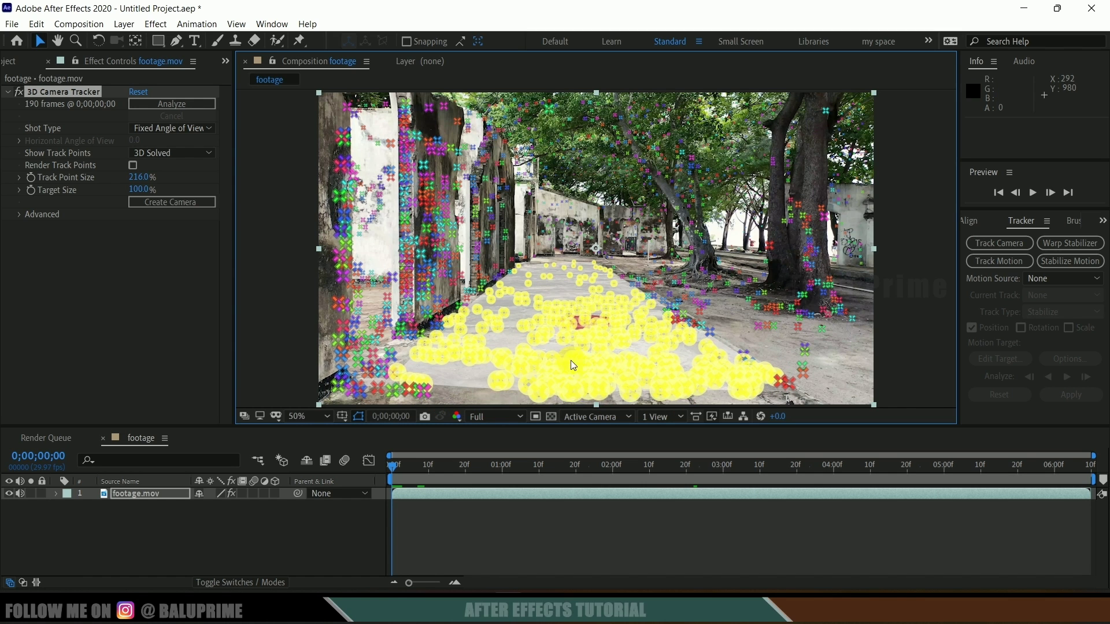
right_click(562, 302)
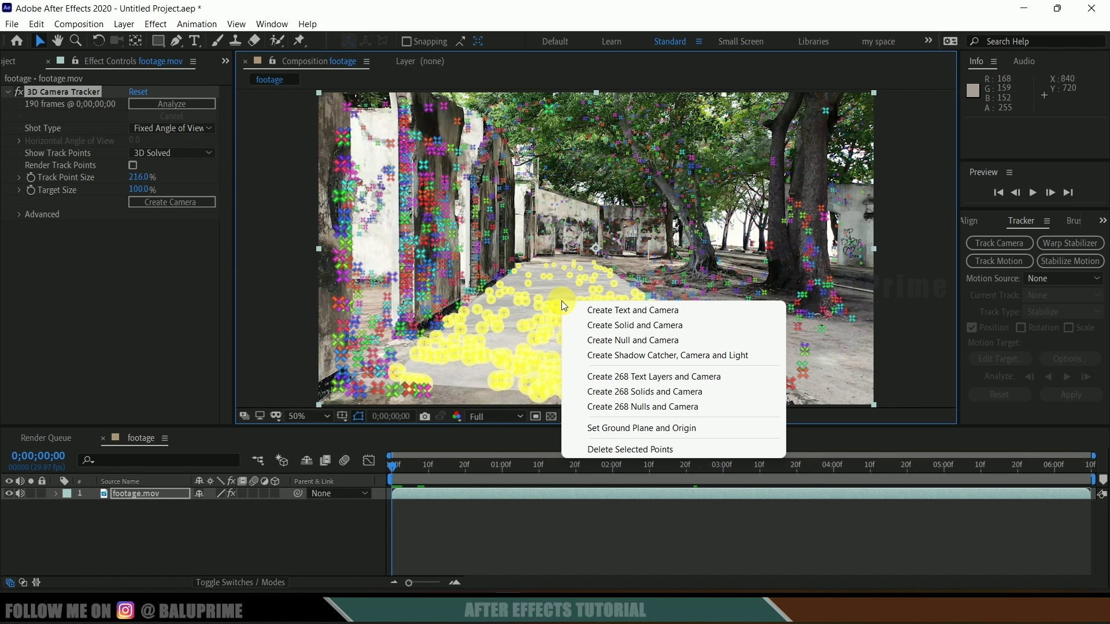
click(614, 326)
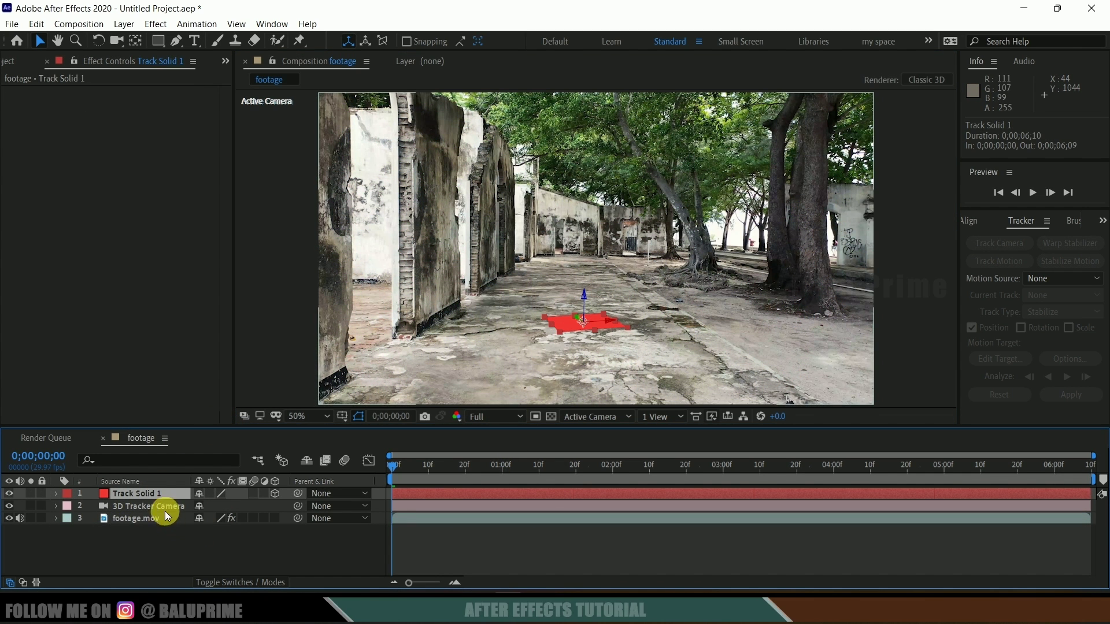
Step: Scale the track solid to 385% and set its Z Rotation to 16° to align it with the path
key(s)
drag(268, 506, 414, 525)
key(r)
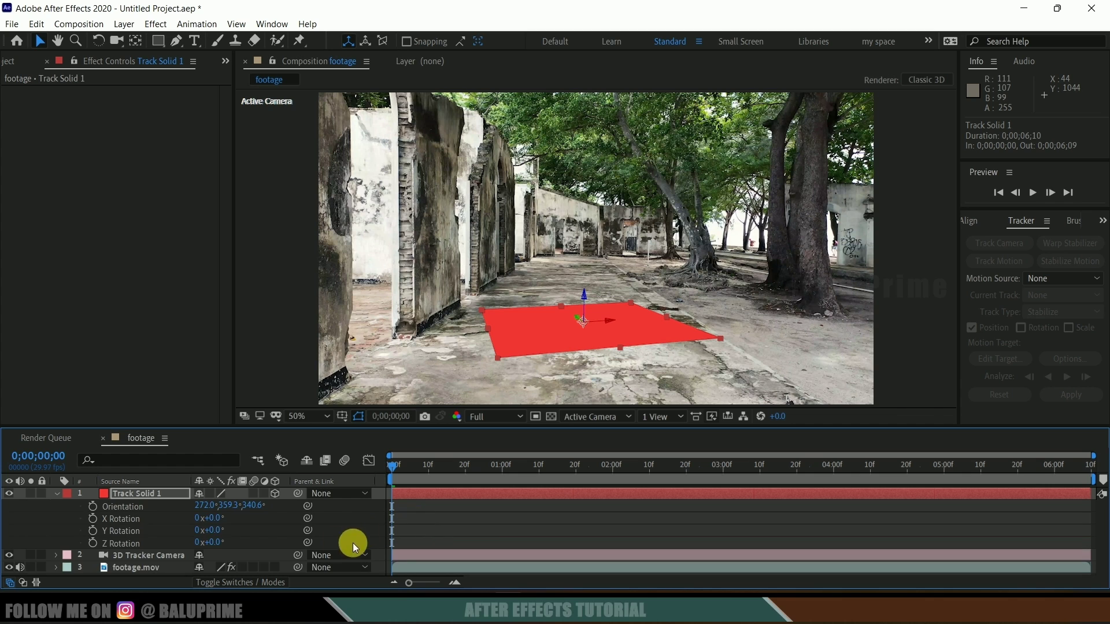
drag(209, 544, 233, 551)
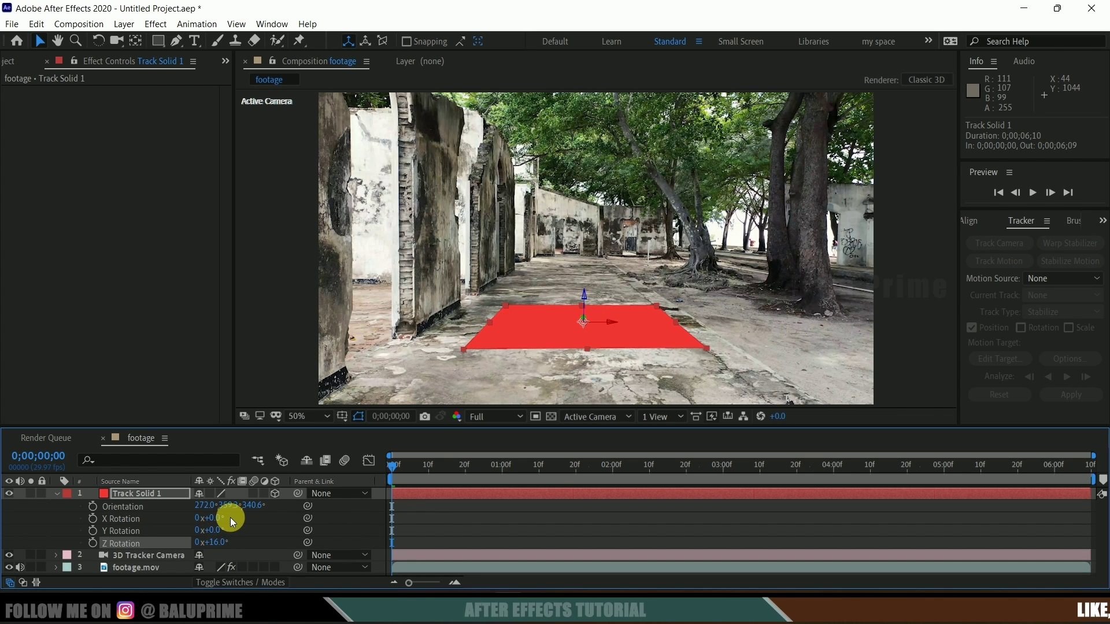
key(s)
drag(258, 508, 340, 508)
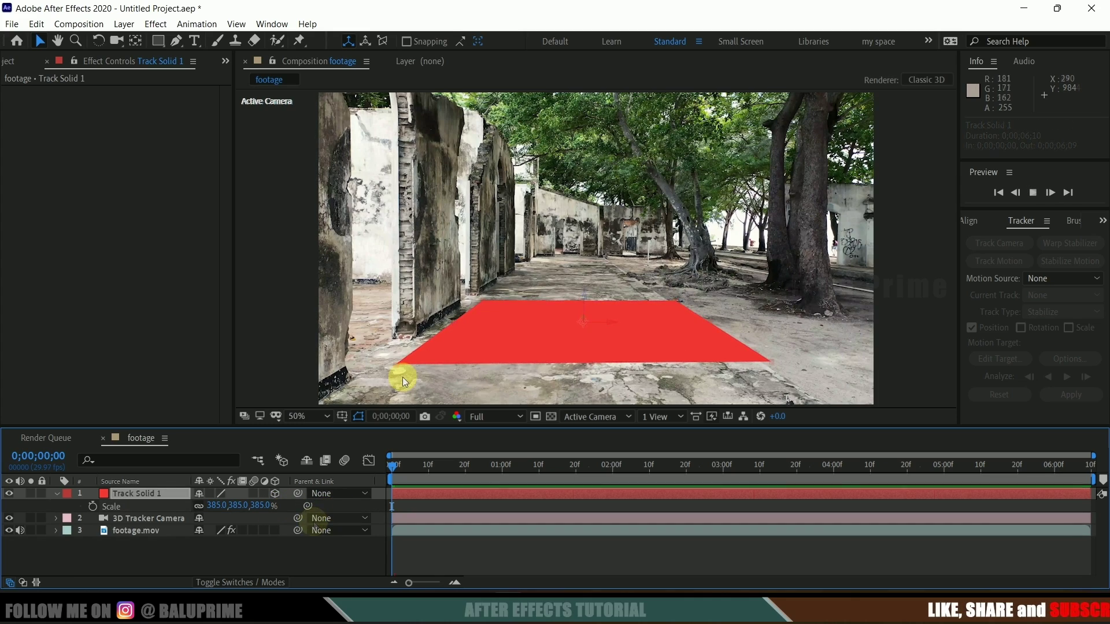
Step: Play and scrub the composition to check that the red solid sticks to the ground
key(space)
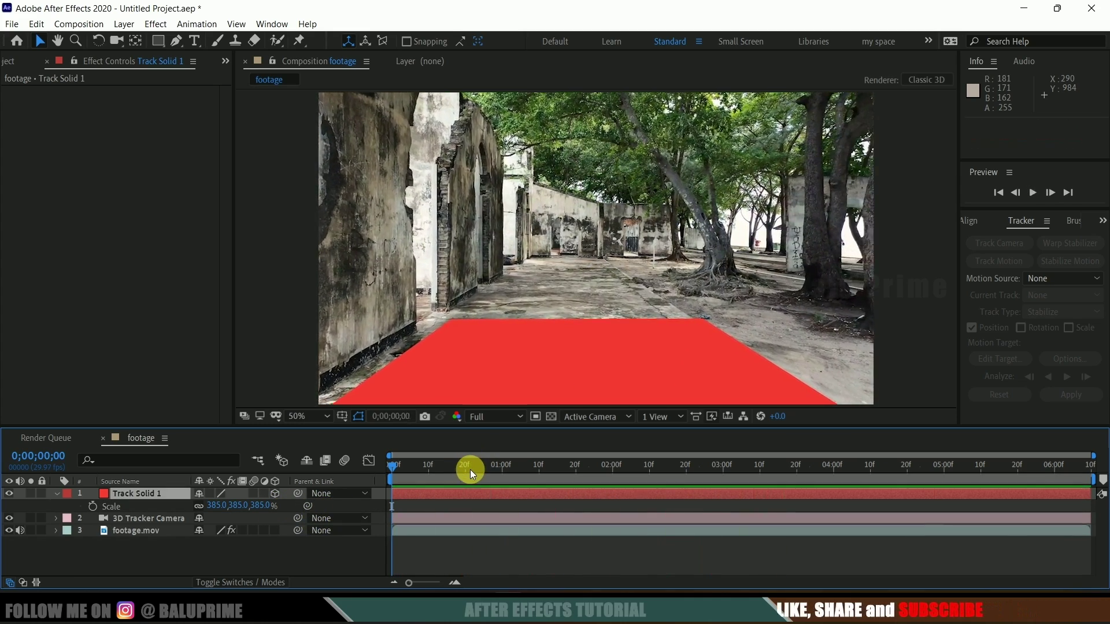
click(470, 470)
drag(470, 470, 284, 474)
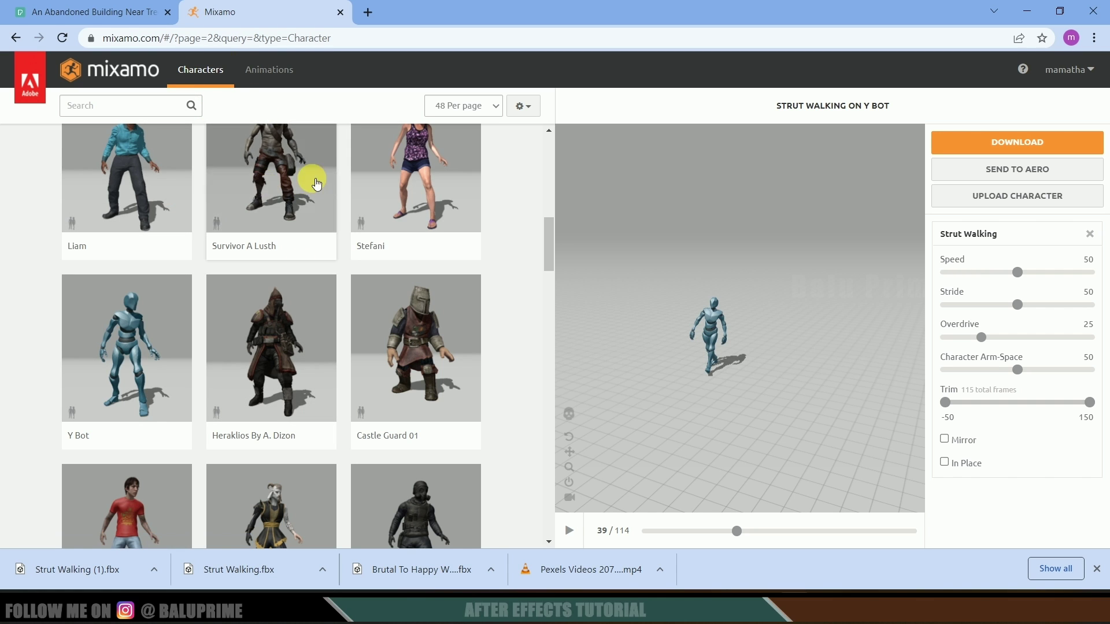
Step: In Mixamo, browse the characters and search the animations for "walking"
scroll(370, 350, down, 1)
scroll(370, 350, up, 3)
scroll(370, 351, down, 3)
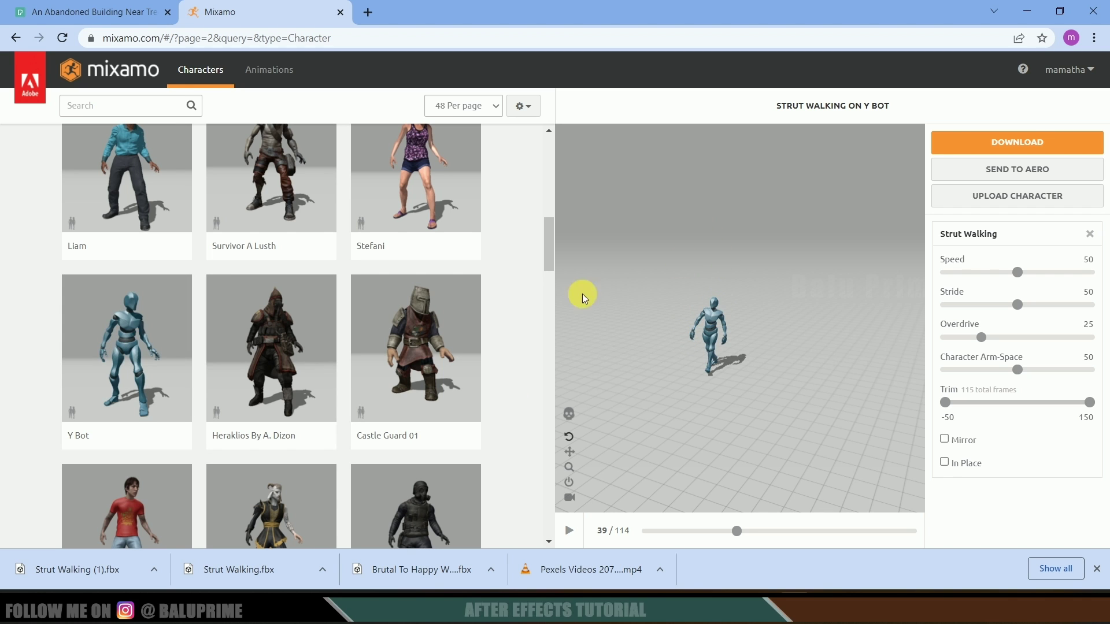
click(266, 75)
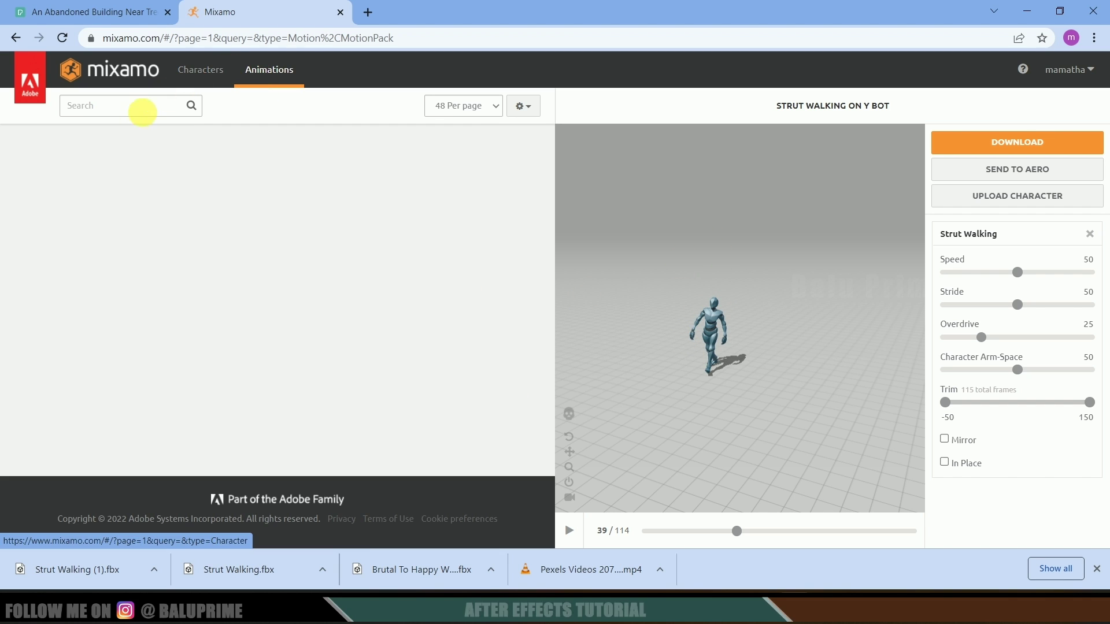
click(126, 116)
text(walking)
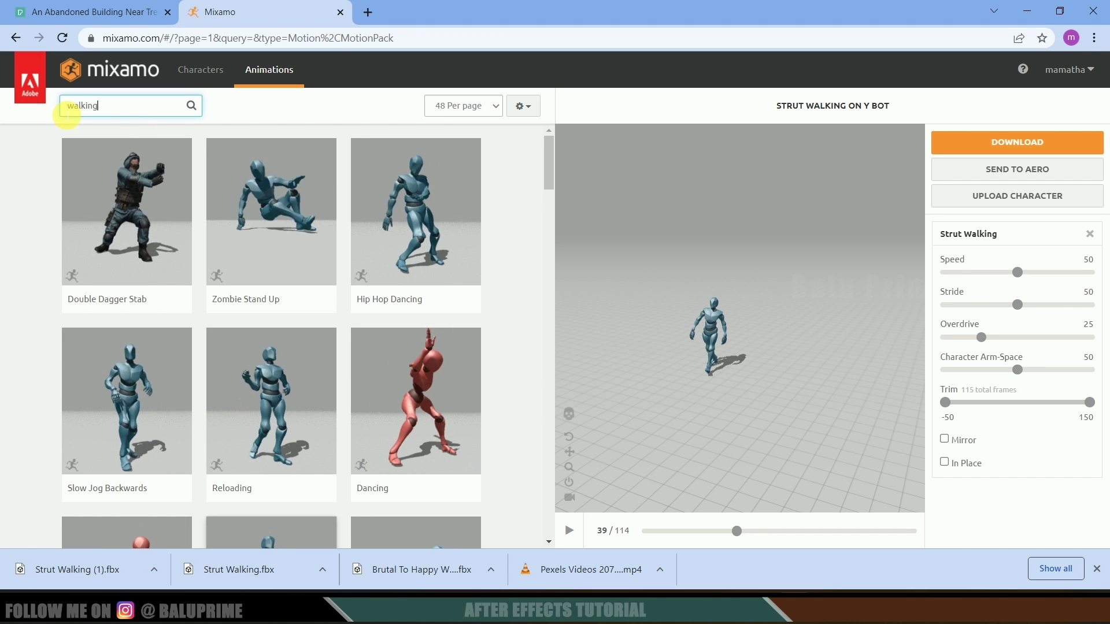
key(Return)
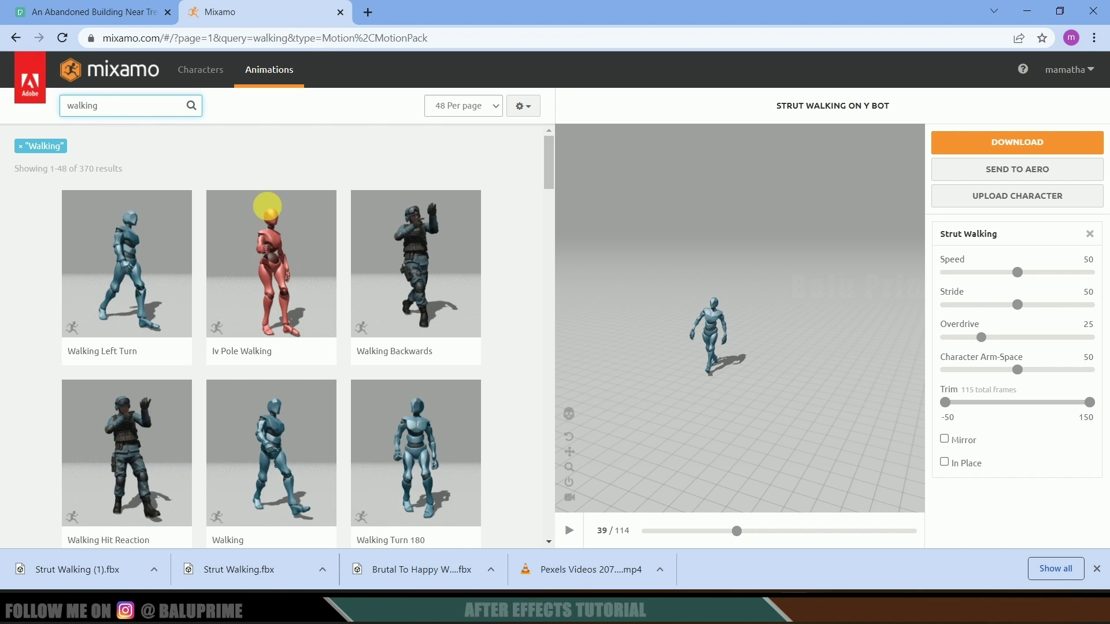
Step: Apply the Strut Walking animation to the Y Bot character and pause its playback
scroll(527, 218, down, 10)
drag(550, 218, 417, 546)
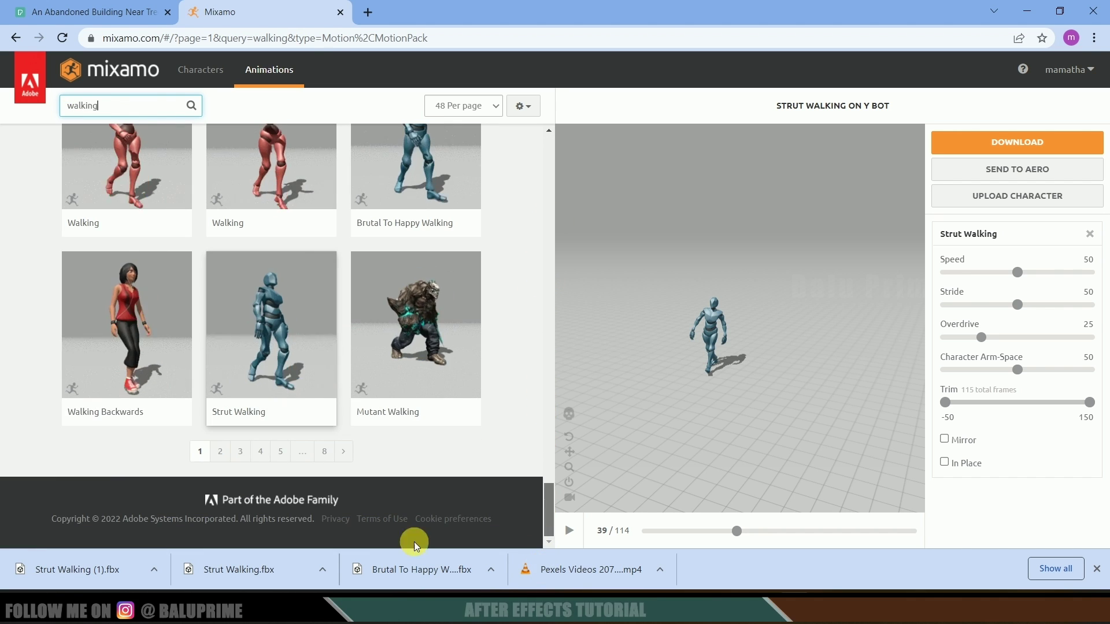
click(277, 328)
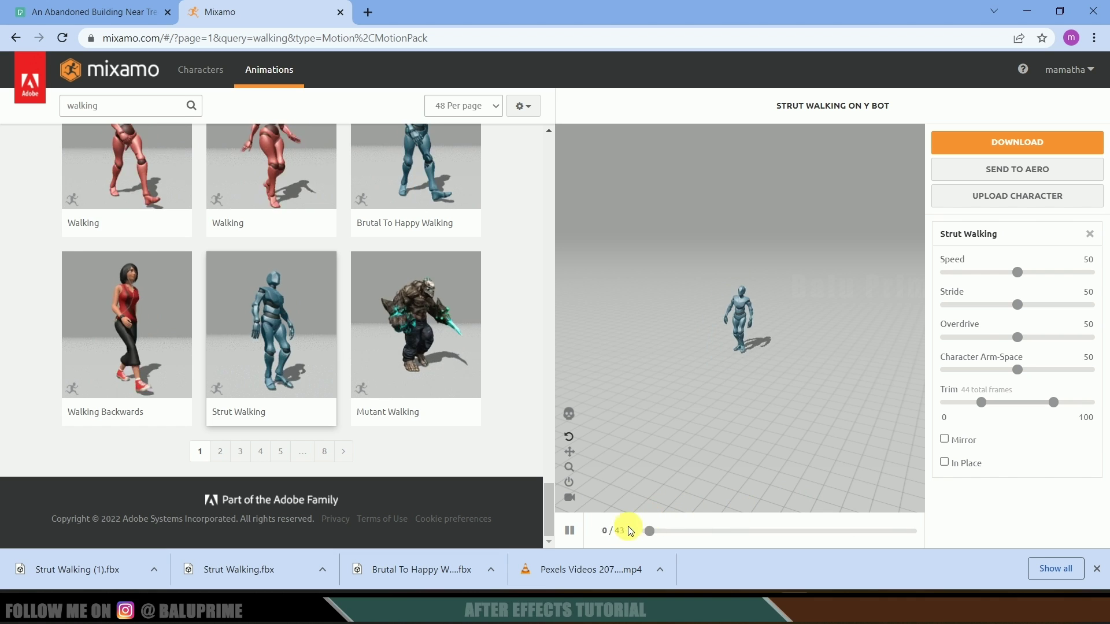
click(569, 532)
Step: Extend the Strut Walking trim range to -50 to 150 and set Overdrive to 25
drag(1054, 403, 1107, 414)
drag(982, 404, 944, 403)
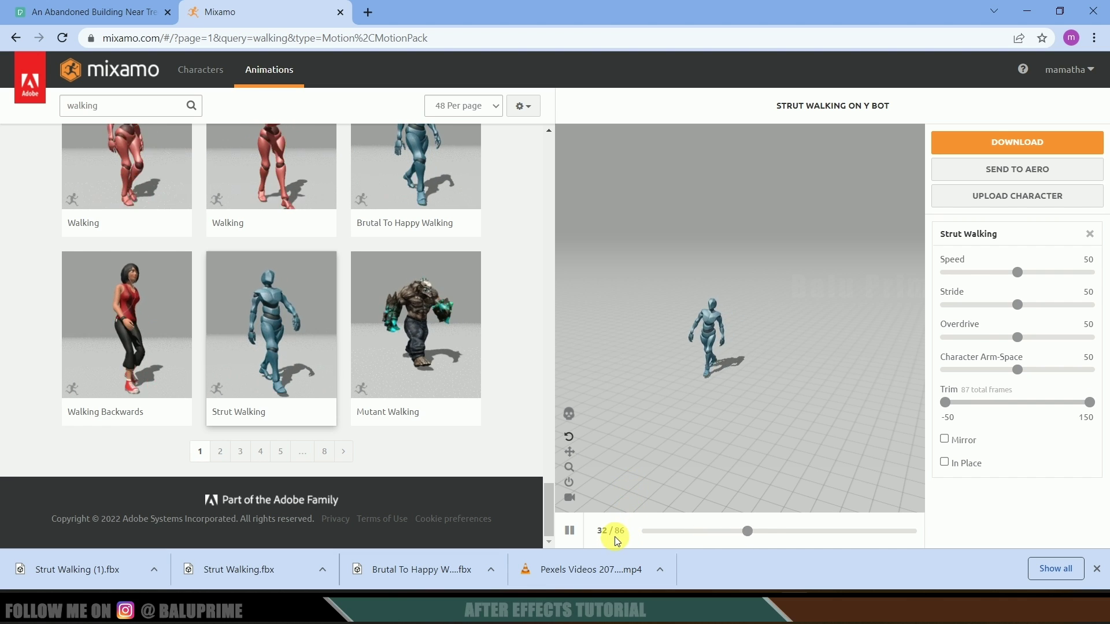
click(570, 532)
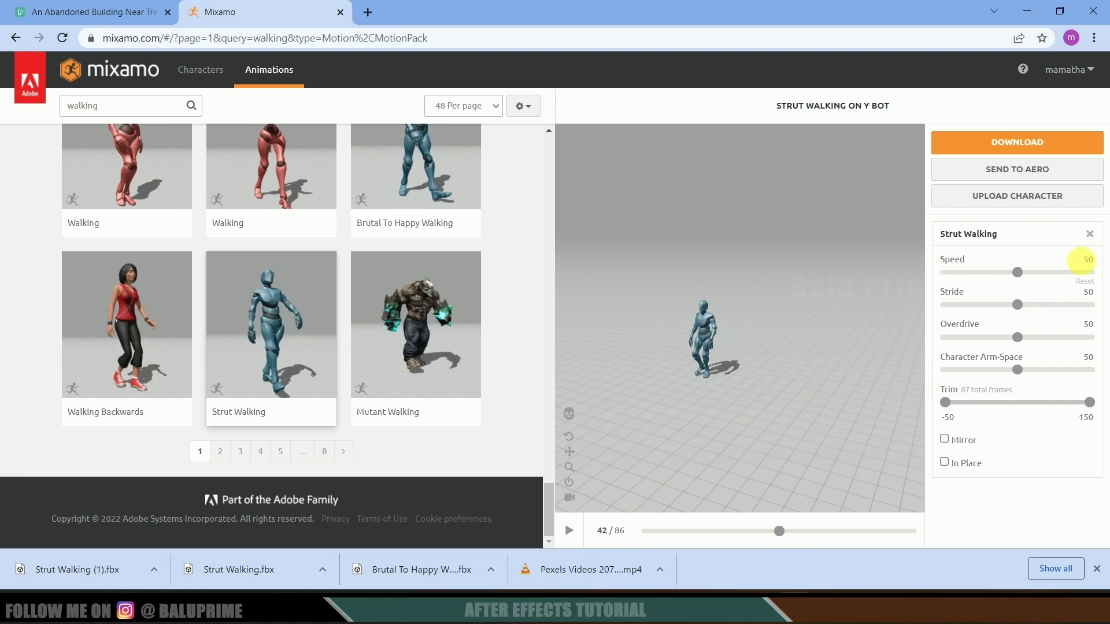
drag(1018, 338, 981, 337)
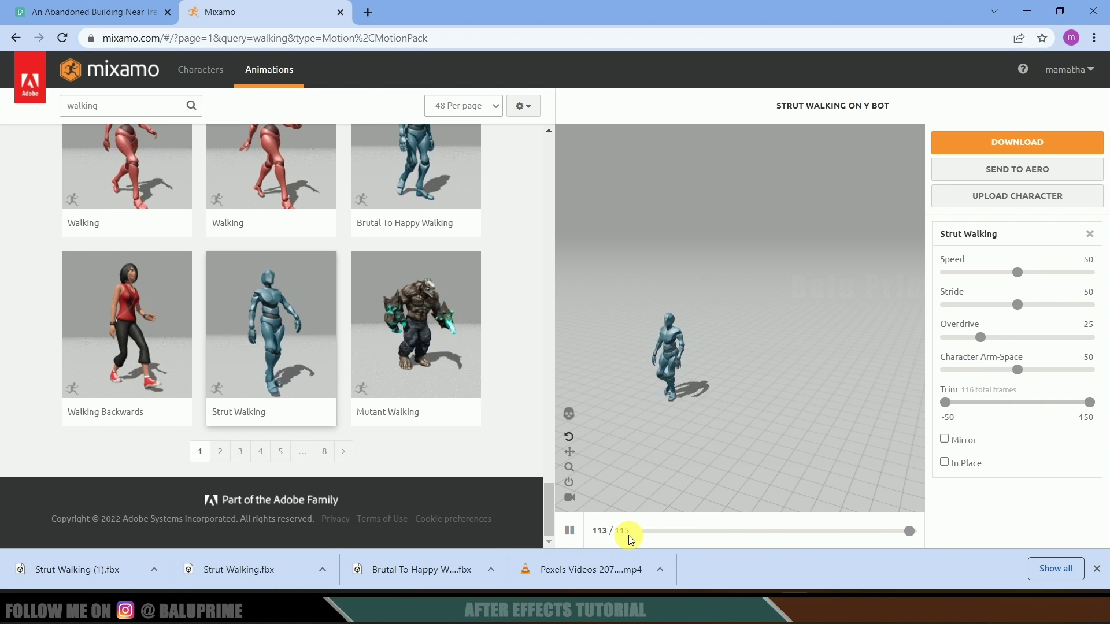
click(576, 539)
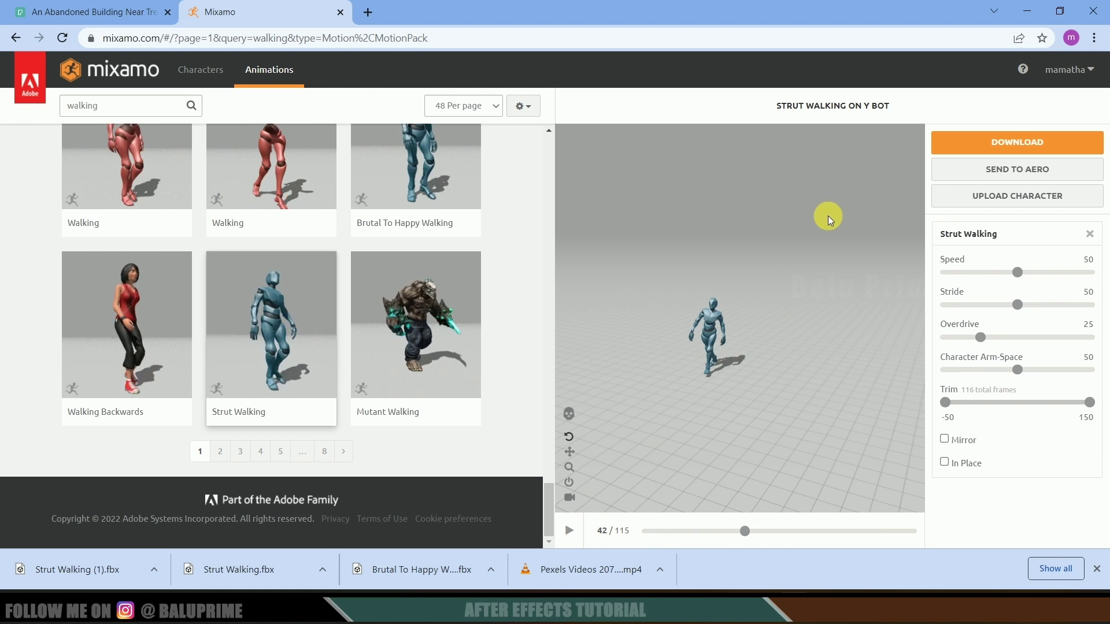
Step: Configure the Strut Walking download settings as FBX Binary(.fbx), With Skin, at 30 frames per second
click(1049, 141)
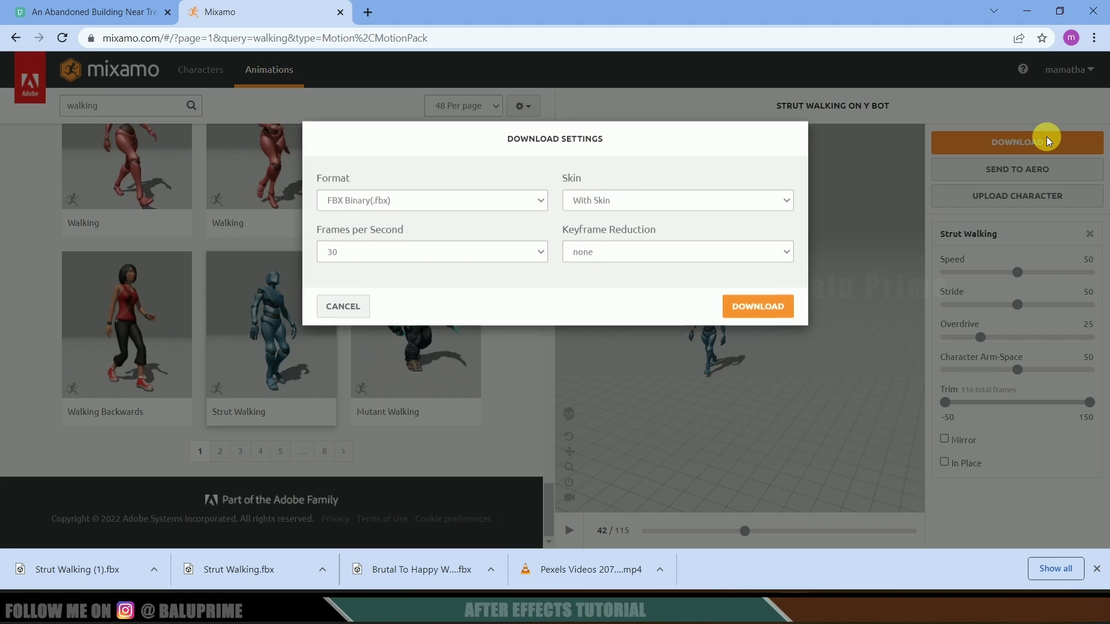
click(449, 202)
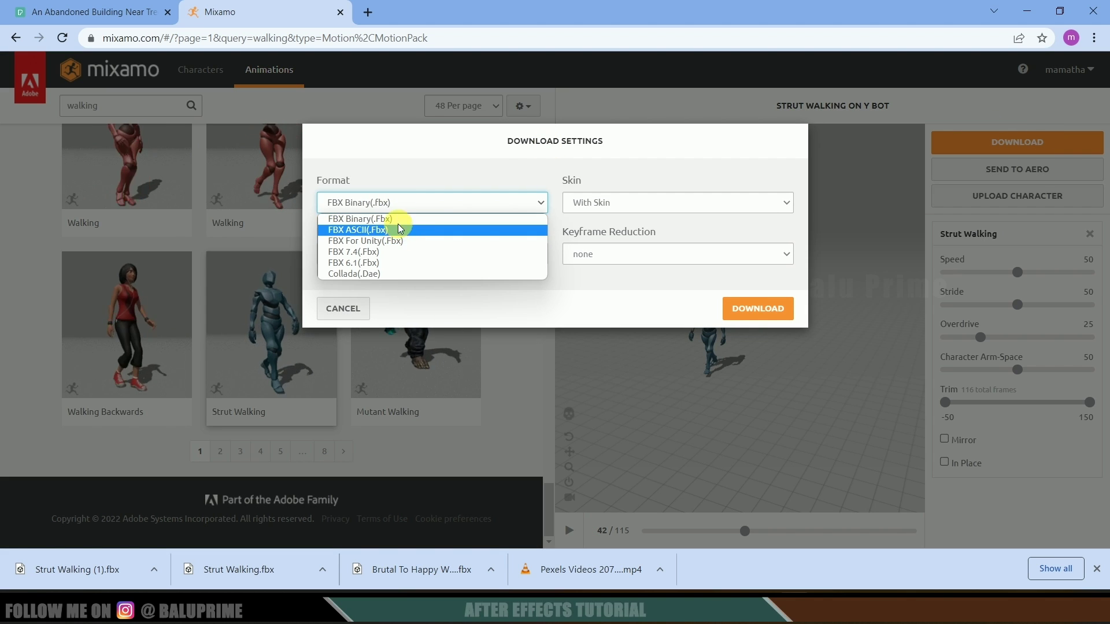
click(441, 143)
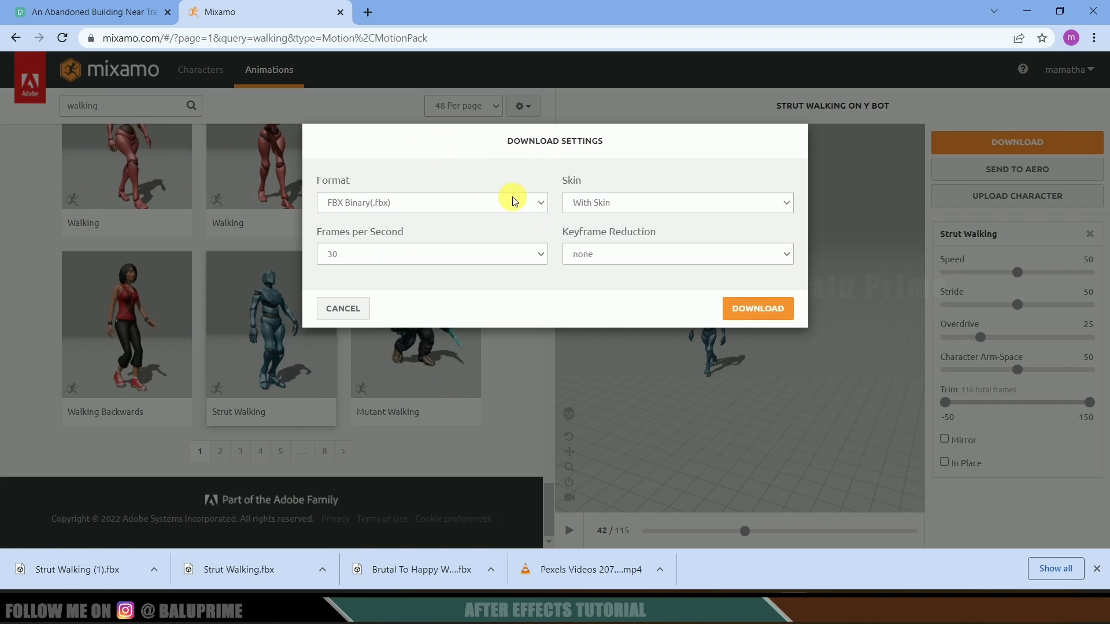
click(418, 252)
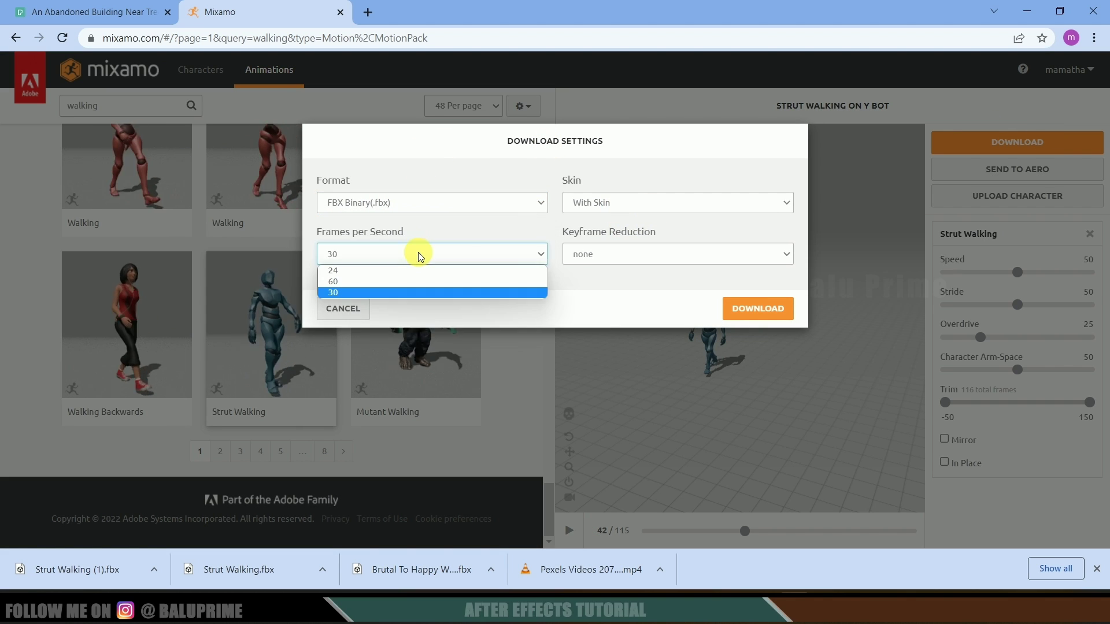
click(356, 292)
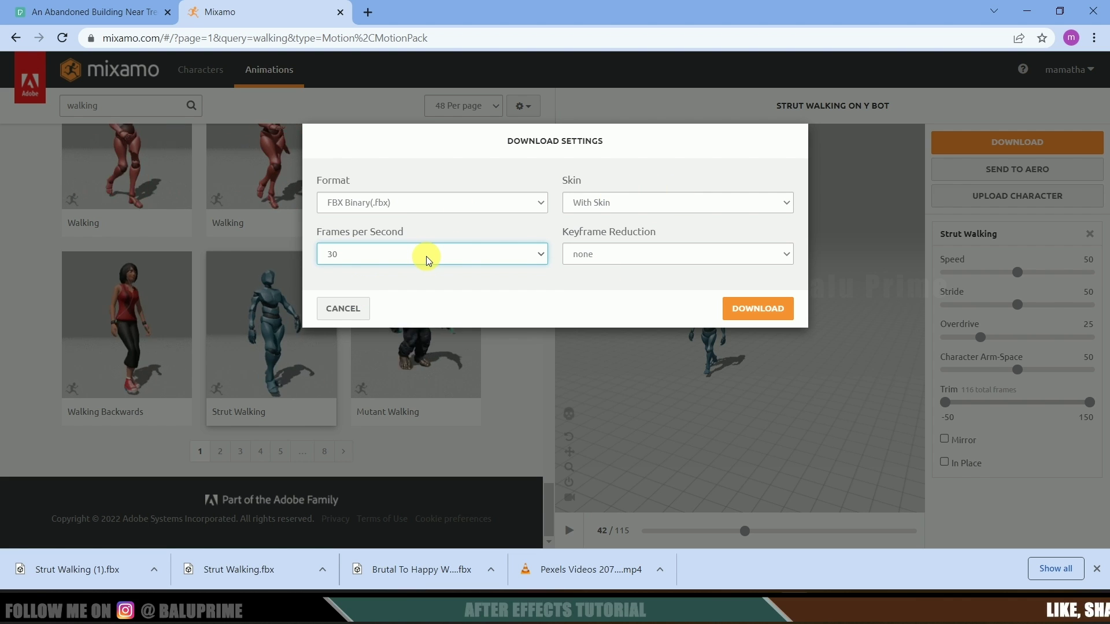
click(630, 203)
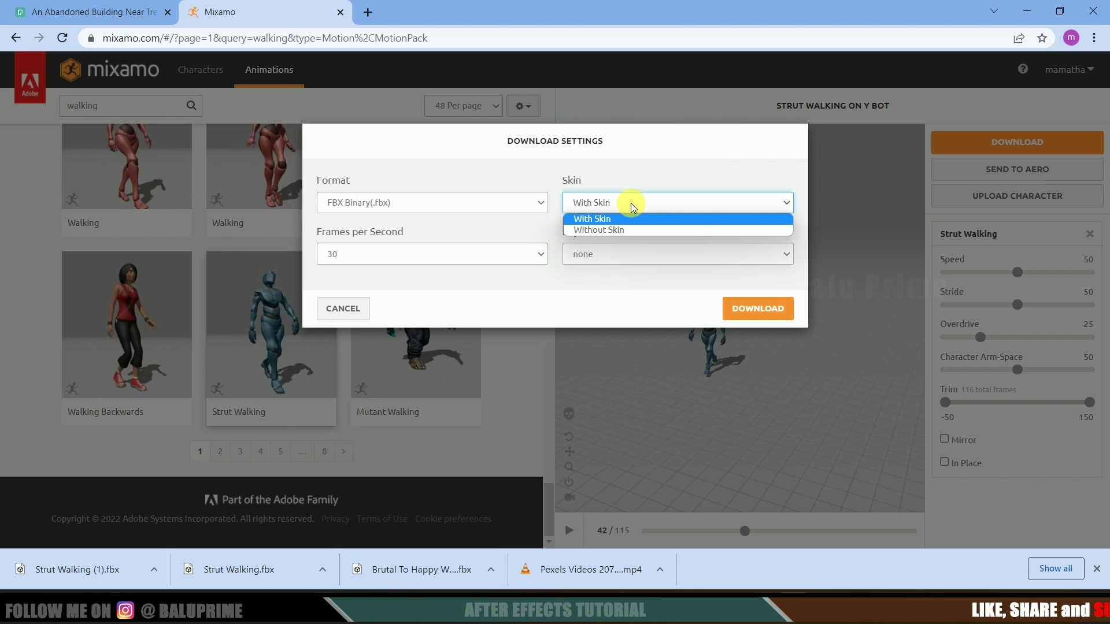
click(620, 219)
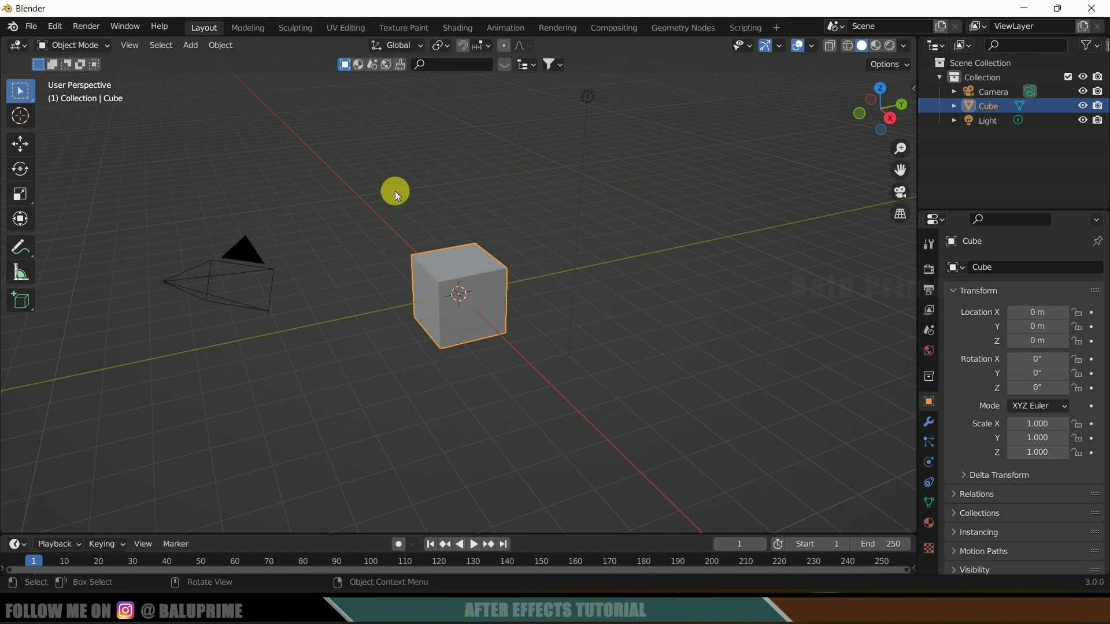
Step: In Blender, delete all default scene objects and import Strut Walking (1).fbx from the D:\youtube\walk folder
key(a)
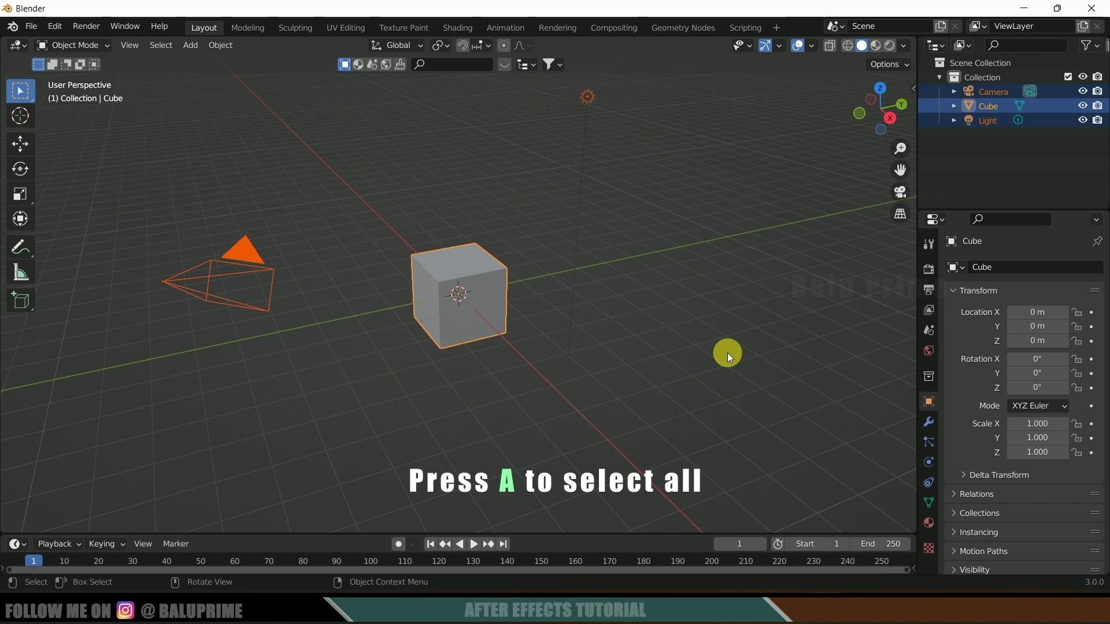
key(Delete)
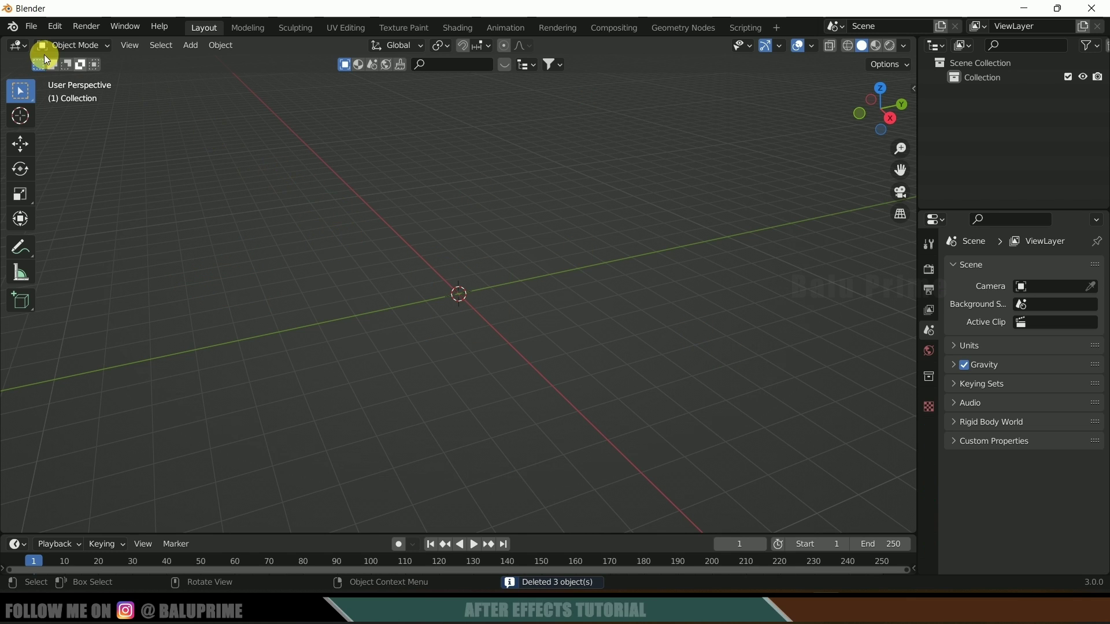
click(33, 27)
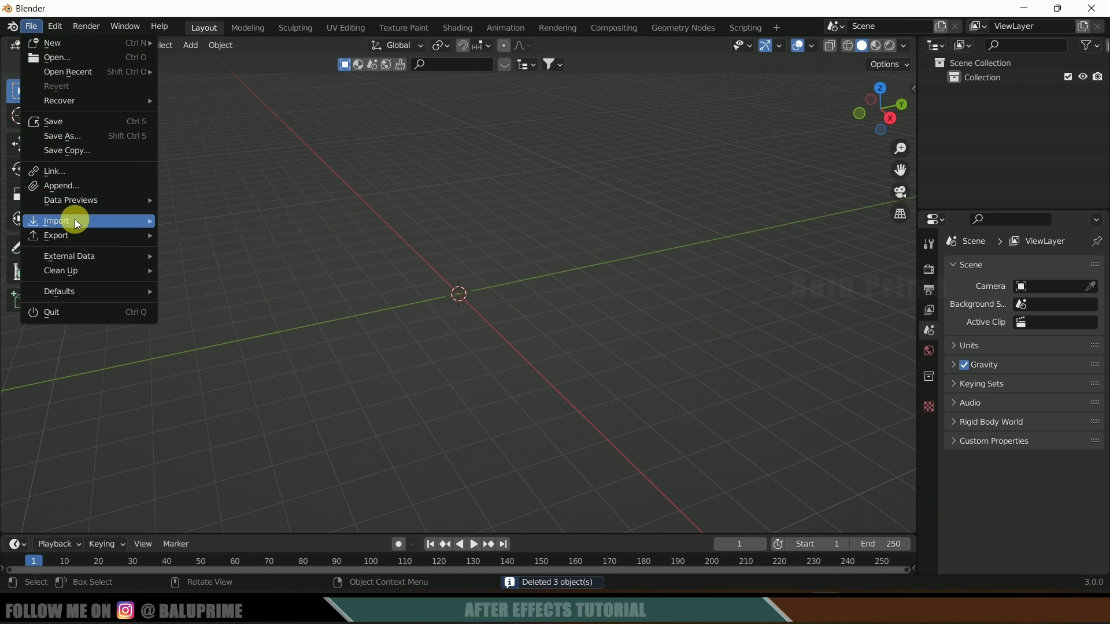
mouse_move(76, 222)
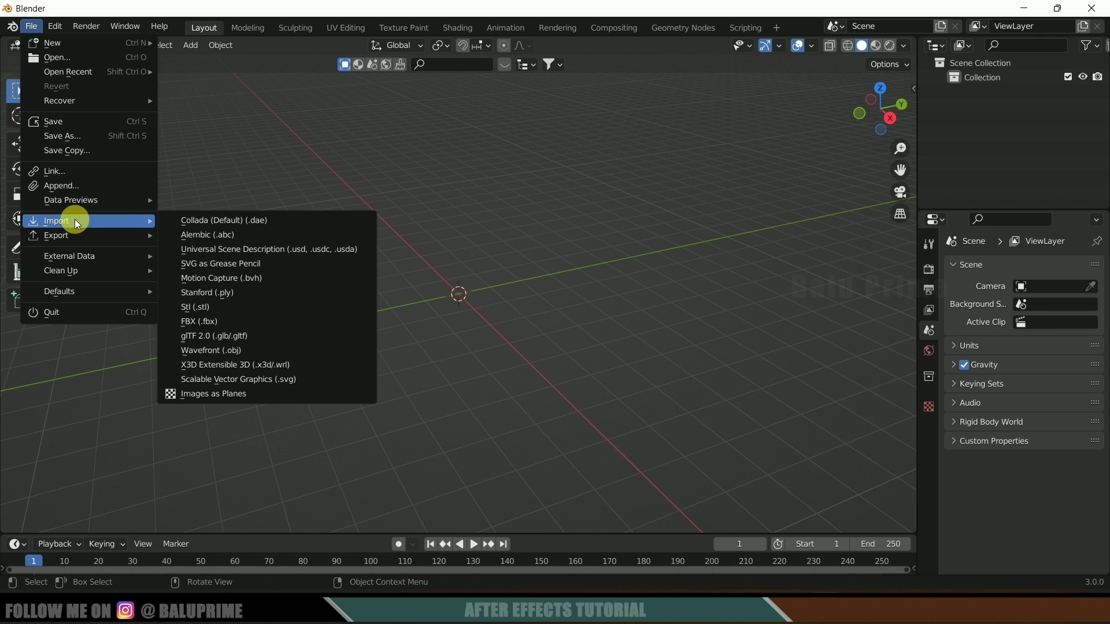
click(200, 322)
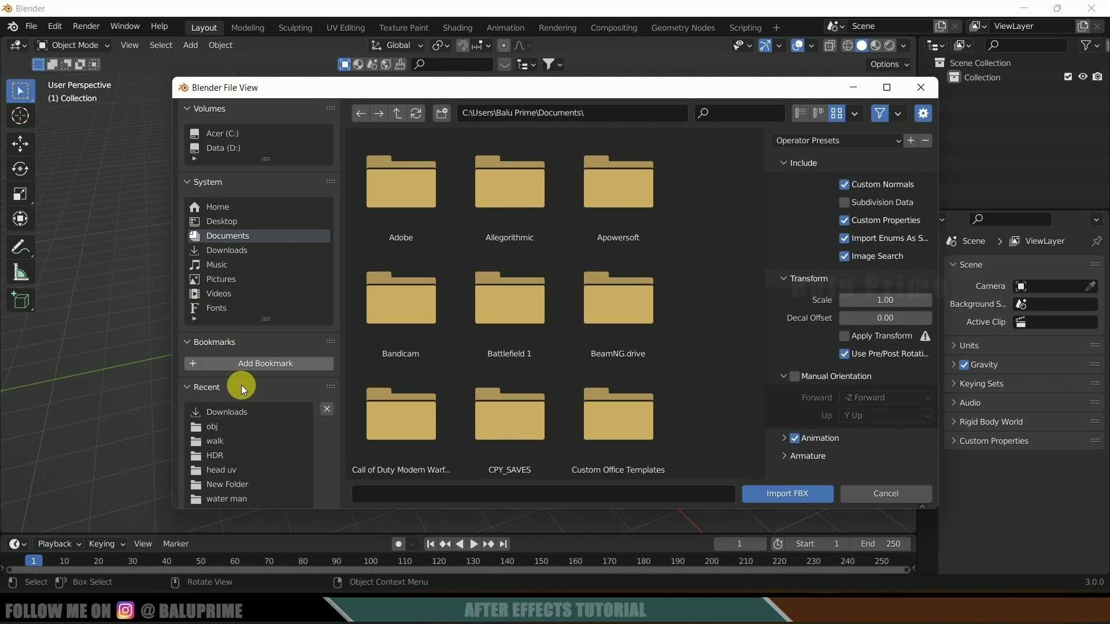
click(211, 441)
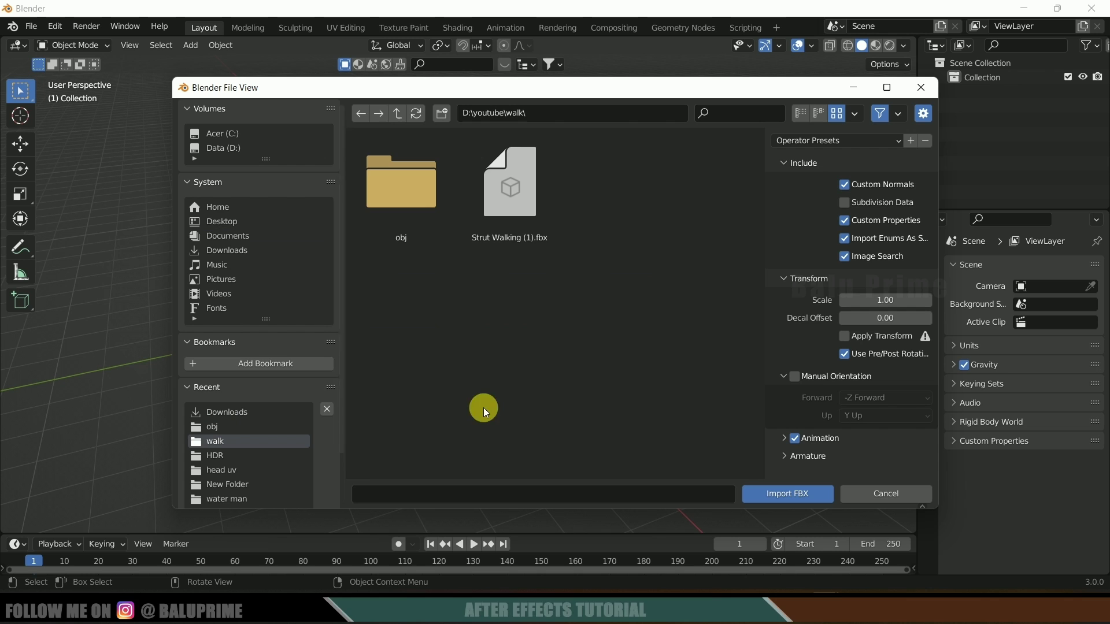
click(523, 218)
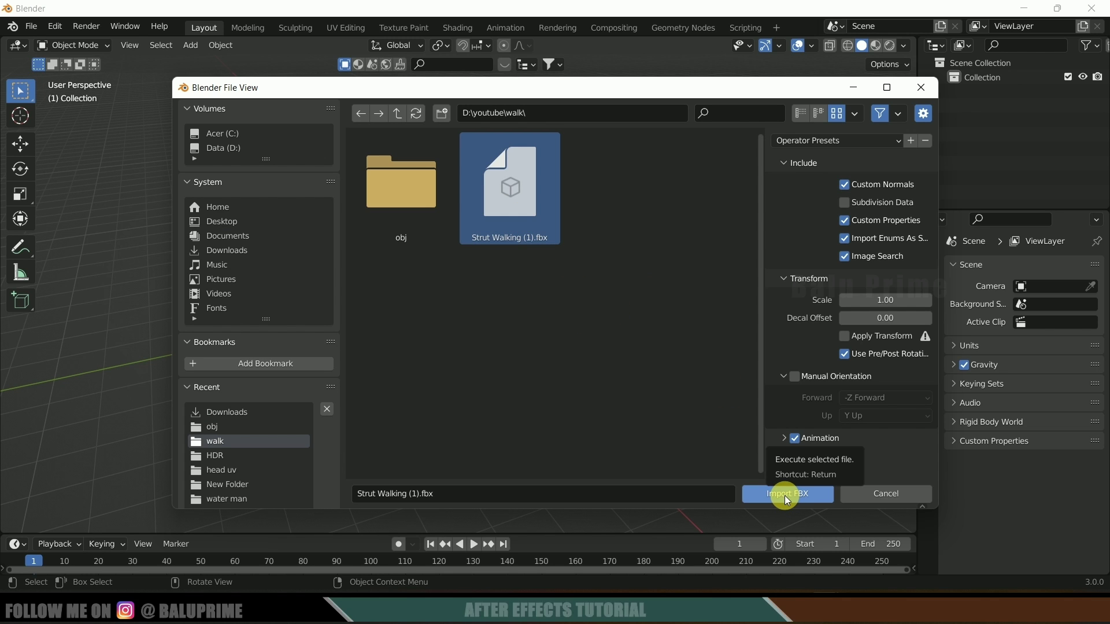
click(790, 496)
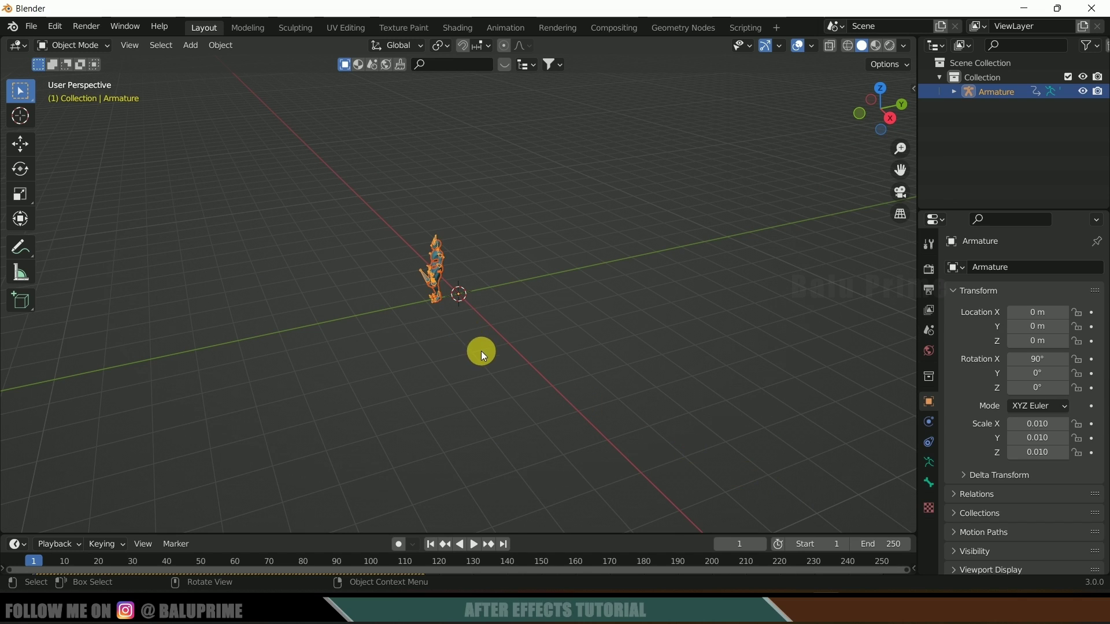
Step: Preview the walk, locate its last keyframe in an enlarged timeline, and set the scene's end frame to 115
click(475, 546)
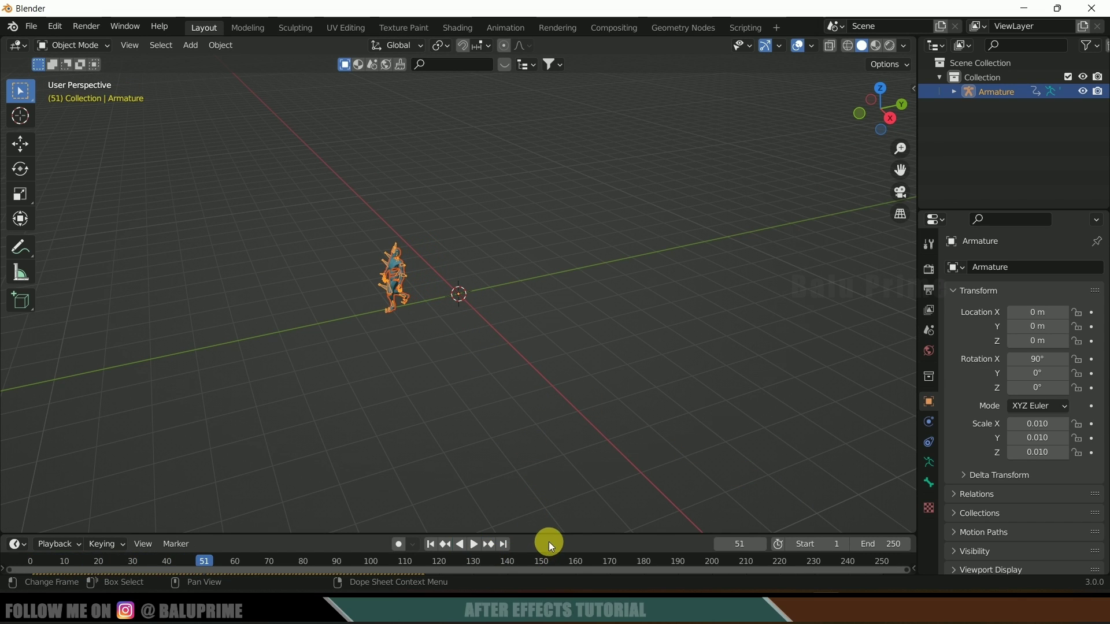
drag(550, 536, 471, 467)
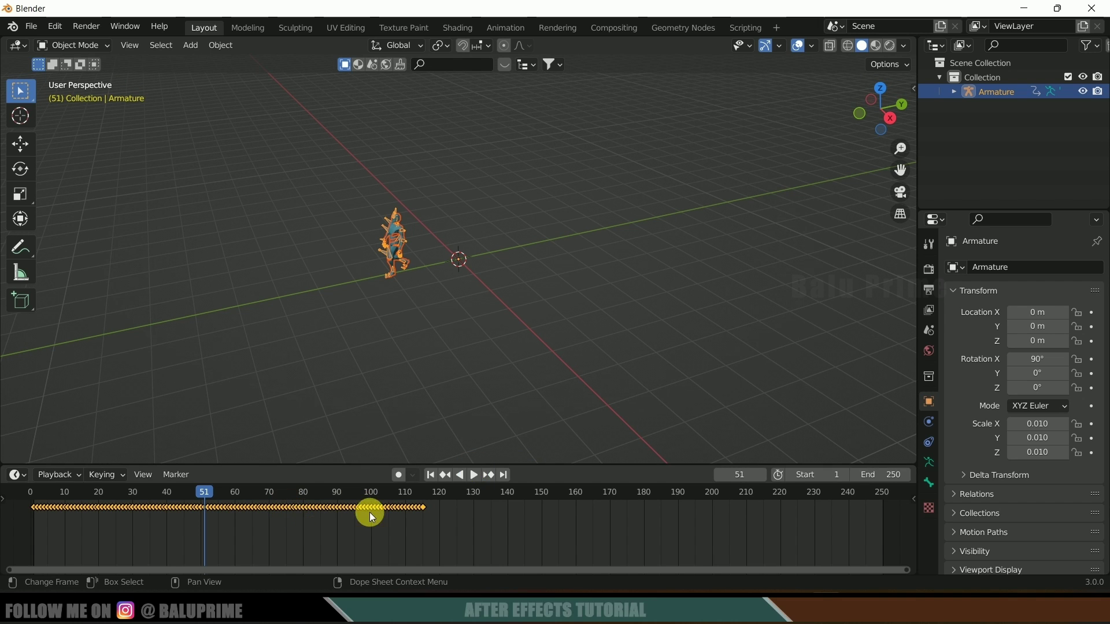
click(434, 498)
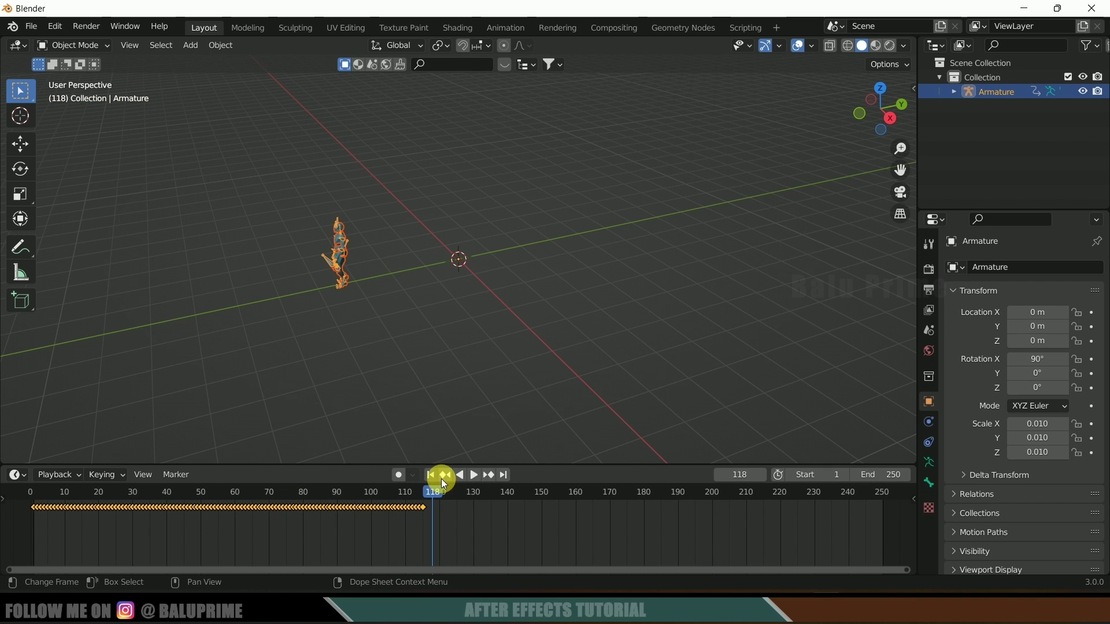
click(443, 476)
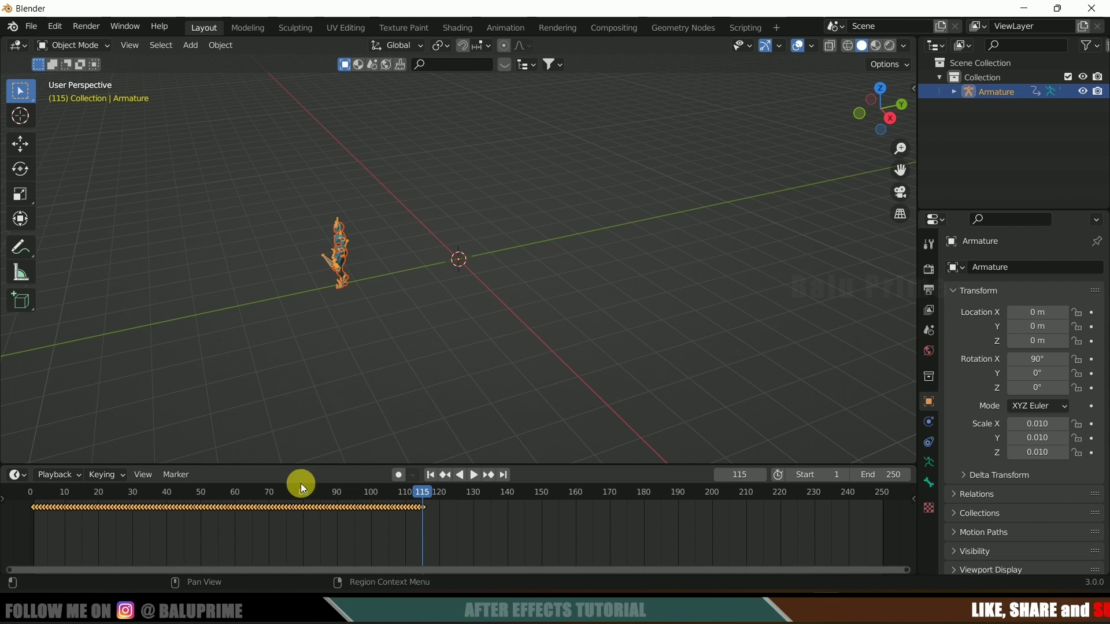
click(877, 481)
text(115)
key(Return)
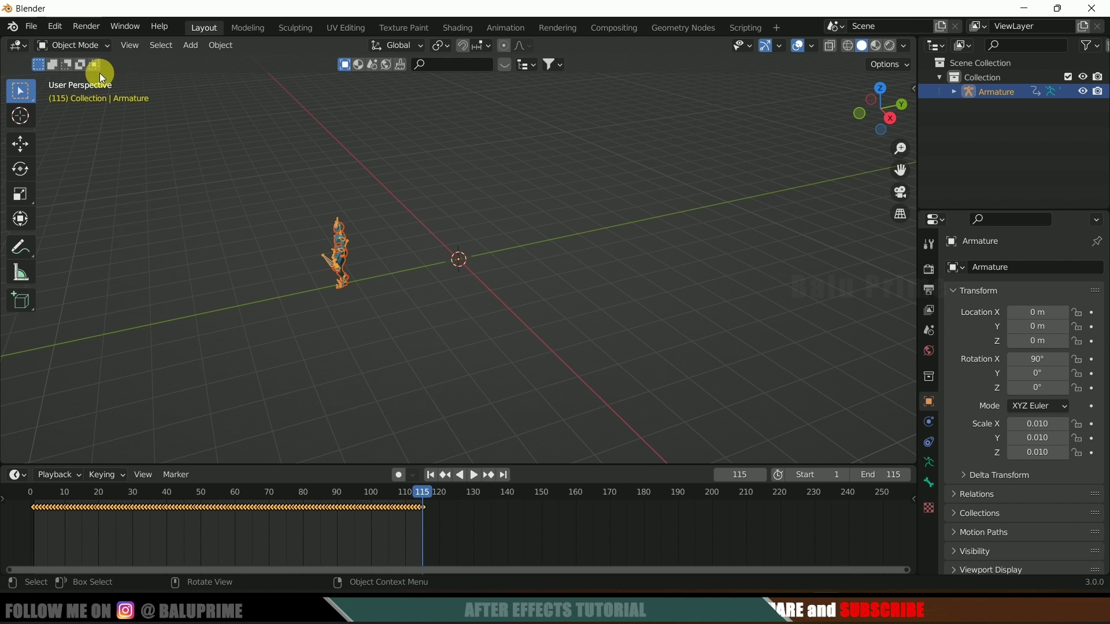
Step: Set up a Wavefront OBJ export with Animation enabled in D:\youtube\walk\New Folder, and close the dialog without exporting
click(33, 26)
mouse_move(68, 238)
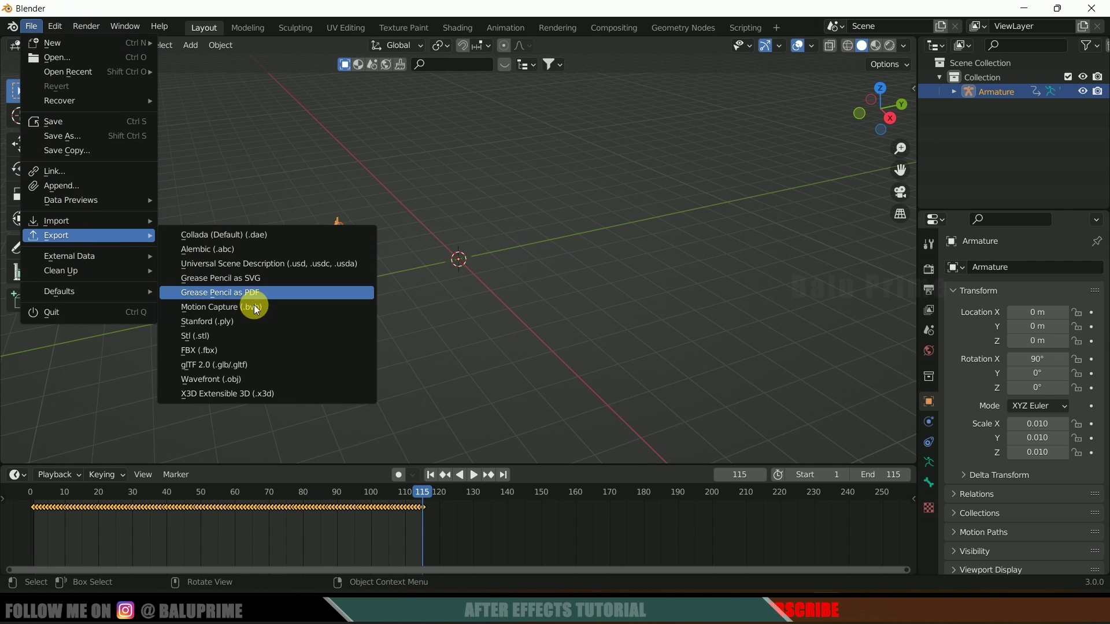
click(209, 379)
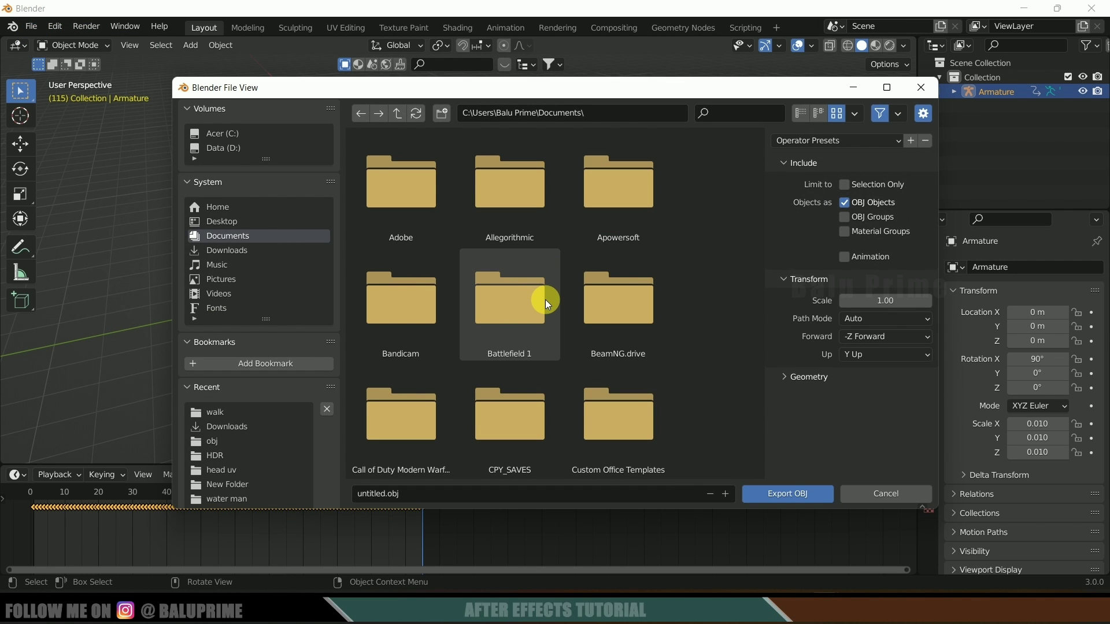
click(223, 413)
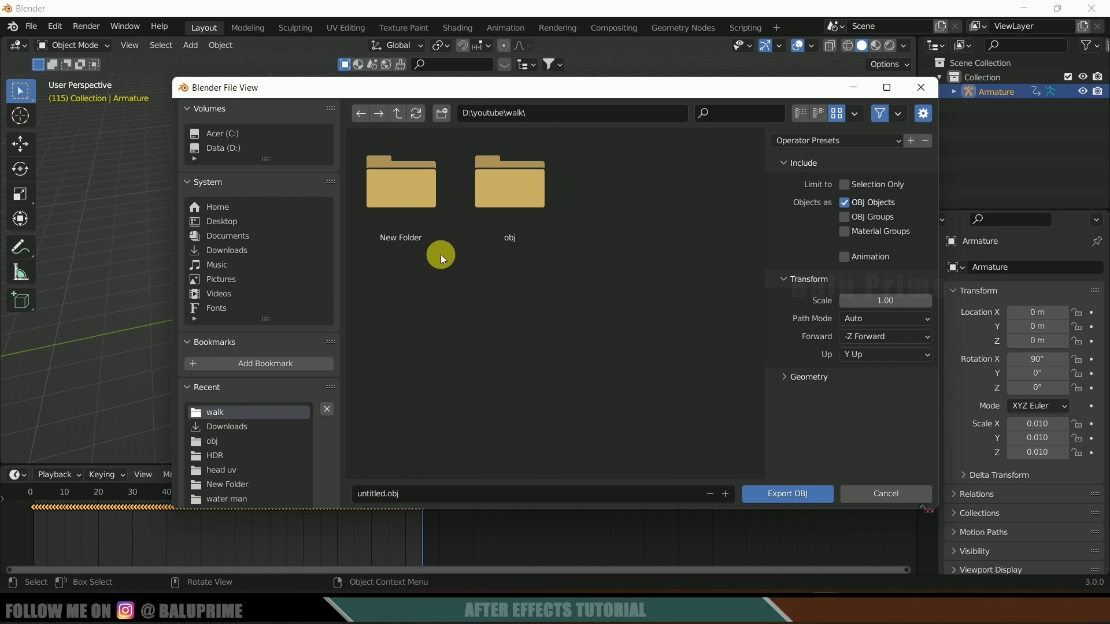
double_click(412, 196)
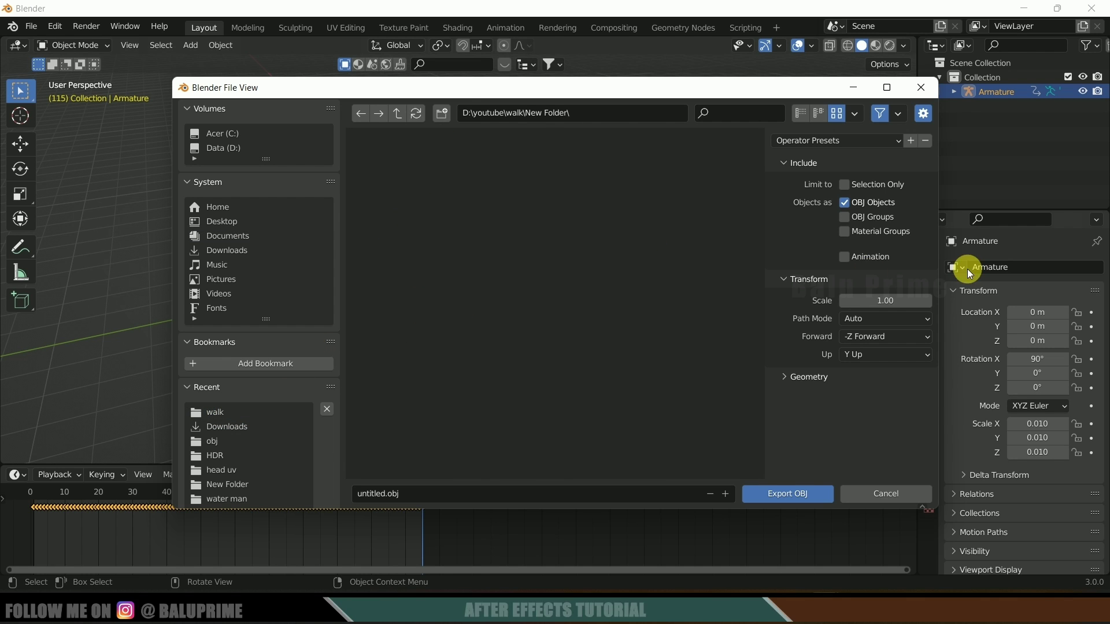
click(844, 259)
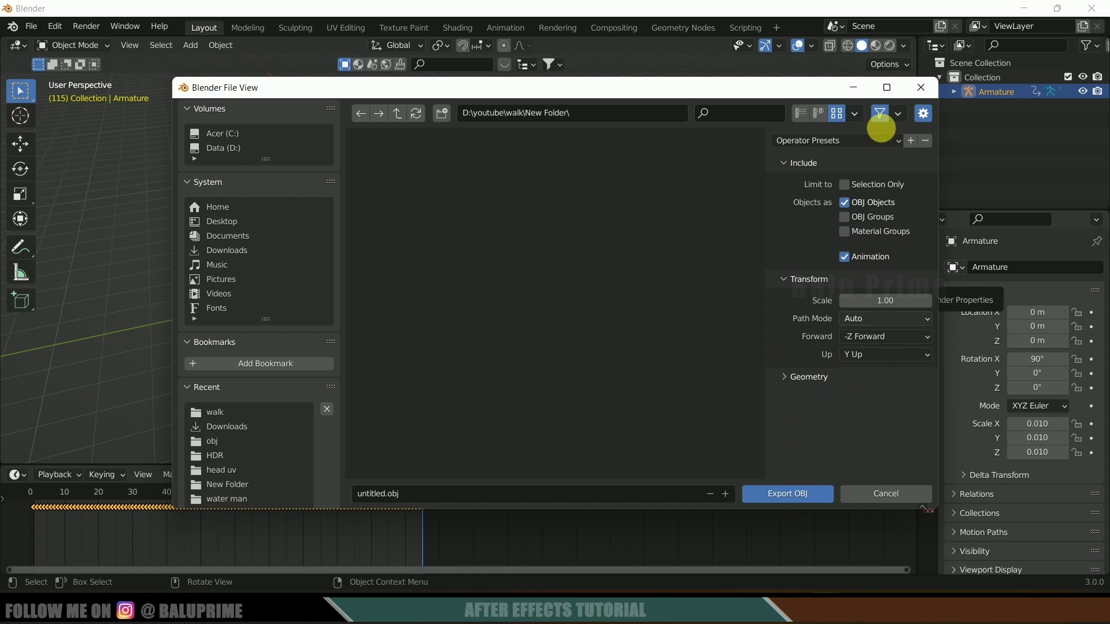
click(922, 90)
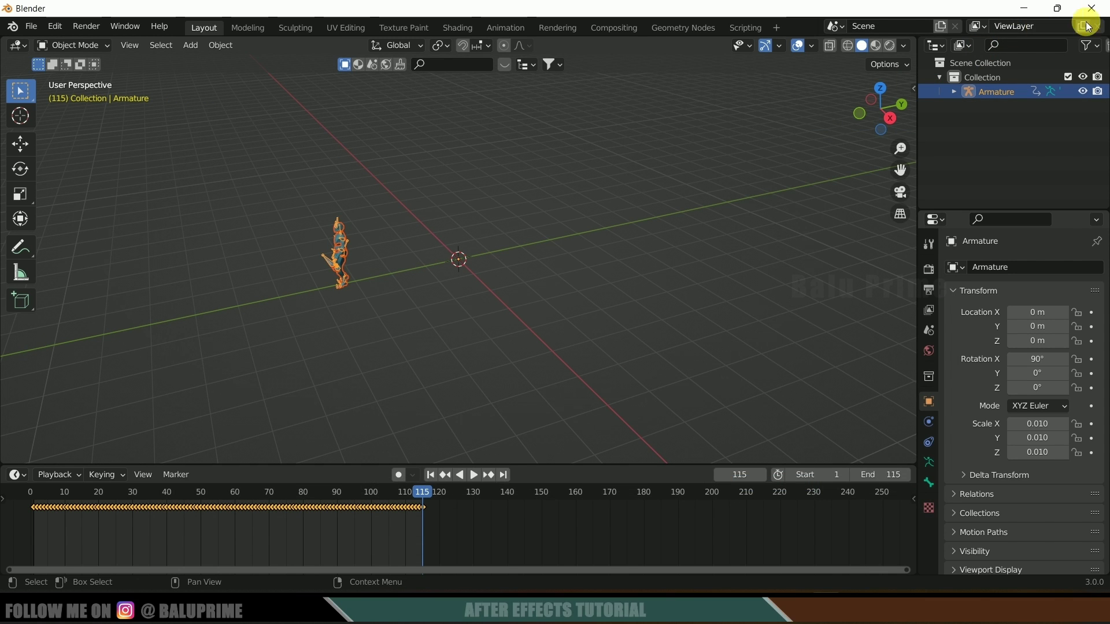
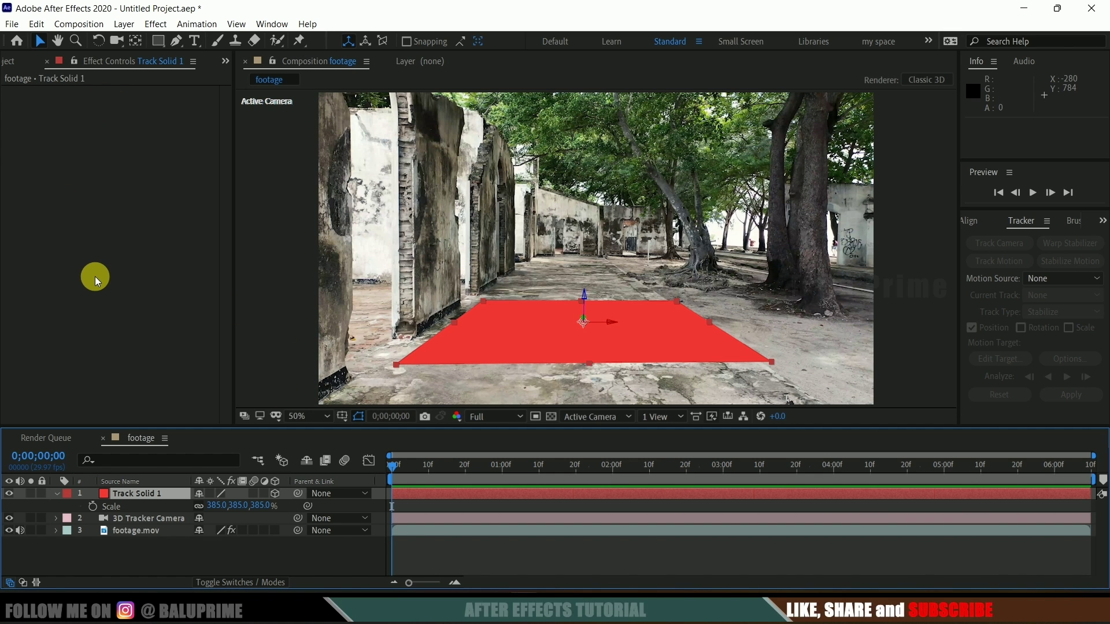
Step: In After Effects, create a new comp-sized black solid named "Element" in the footage composition
click(124, 25)
mouse_move(142, 41)
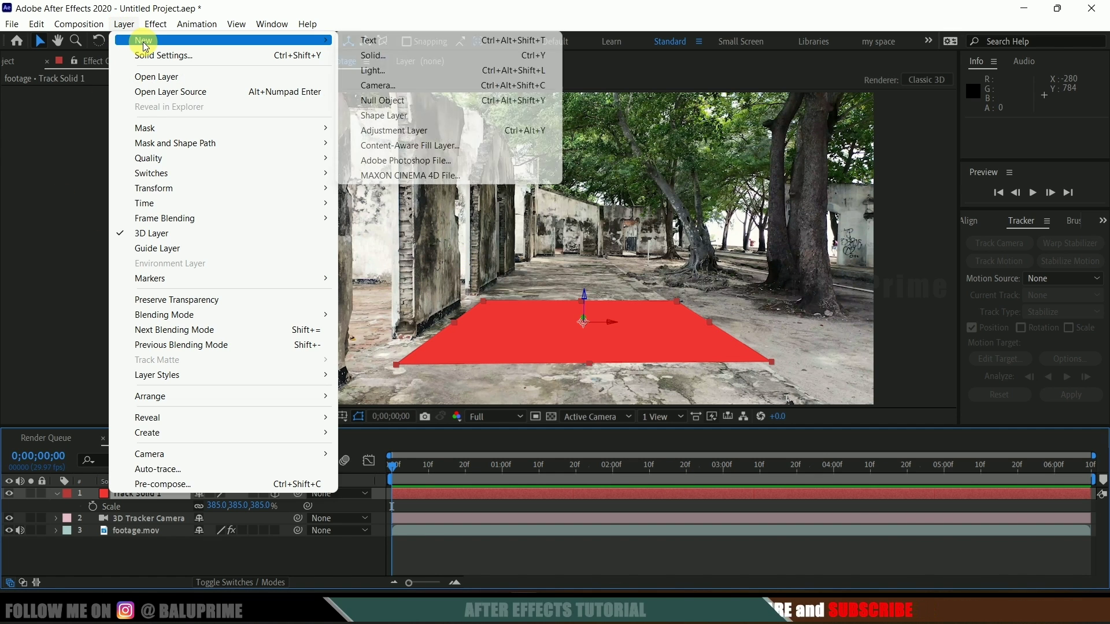
click(431, 60)
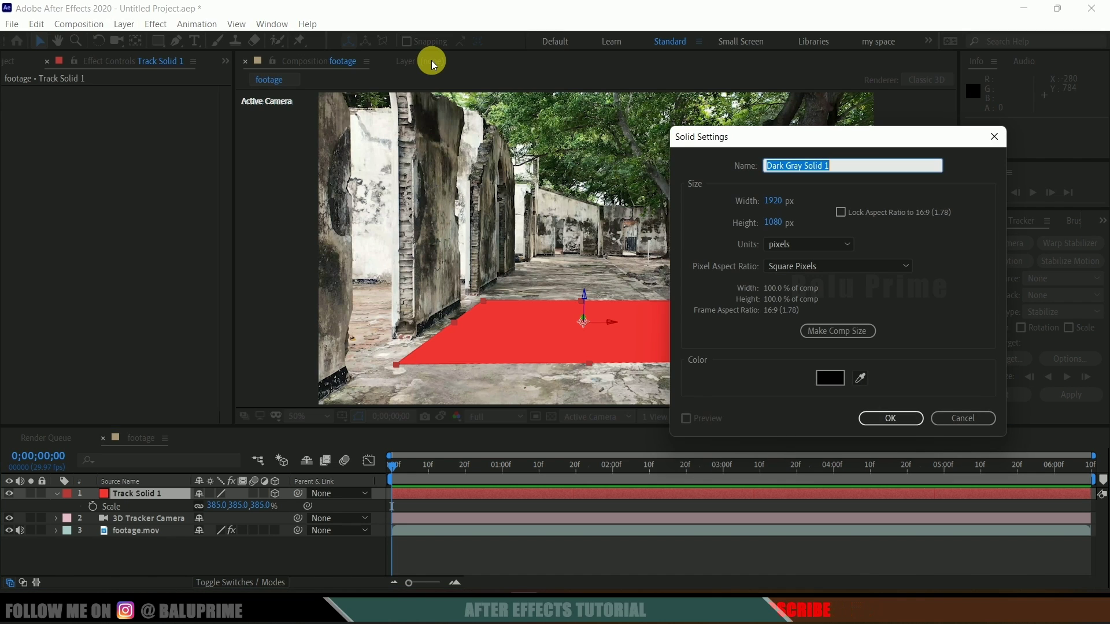
text(Element)
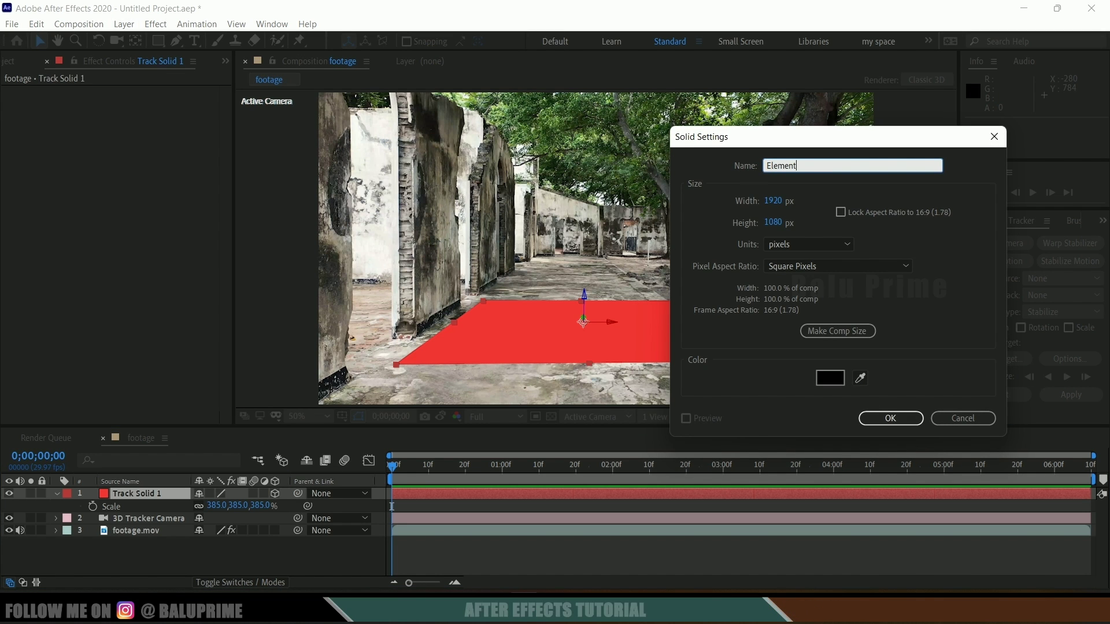
click(850, 335)
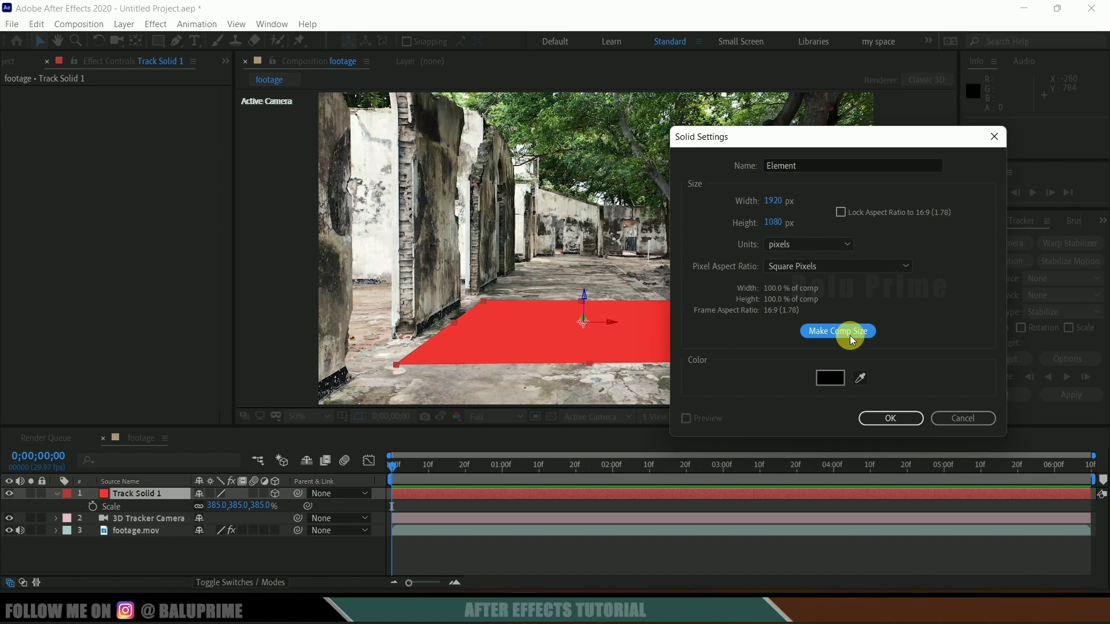
click(896, 418)
Step: Find the Video Copilot Element effect in Effects & Presets and apply it to the Element solid
click(272, 23)
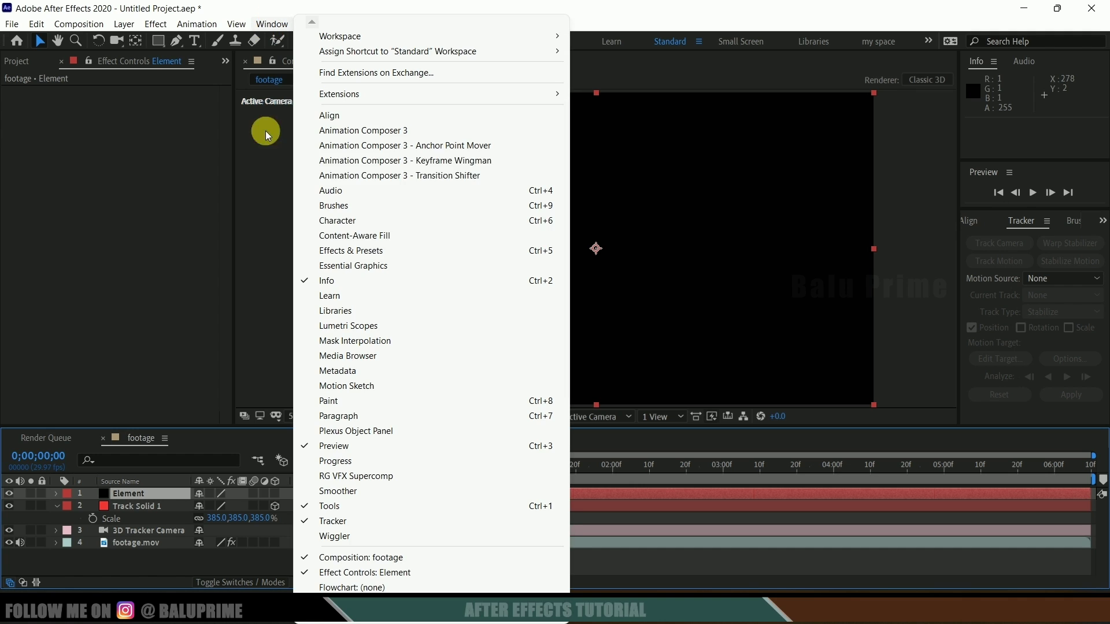
click(366, 255)
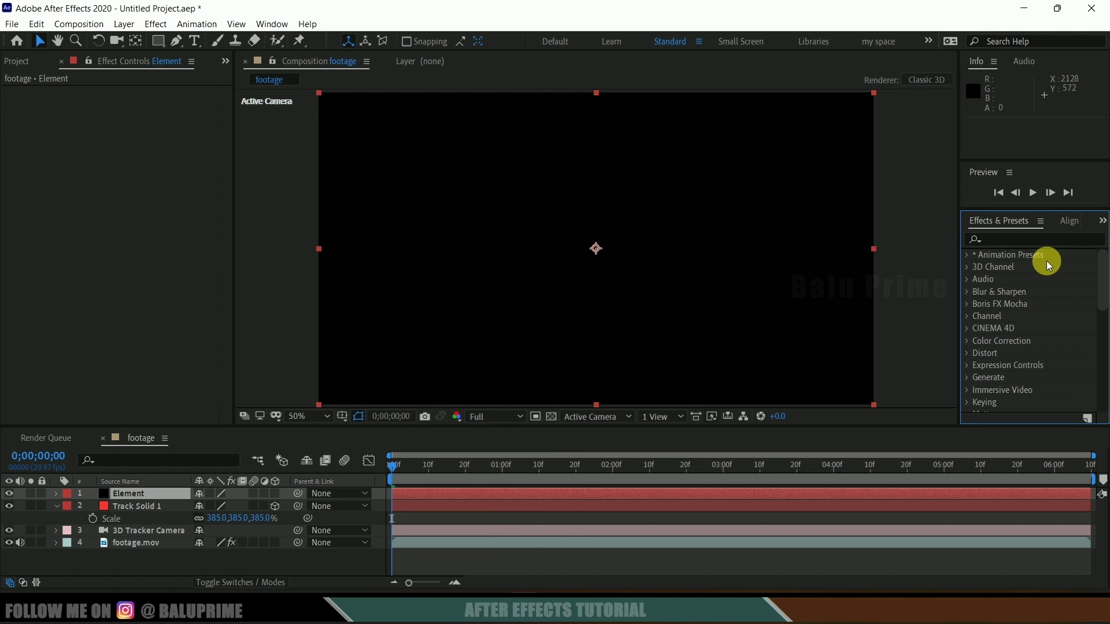
text(element)
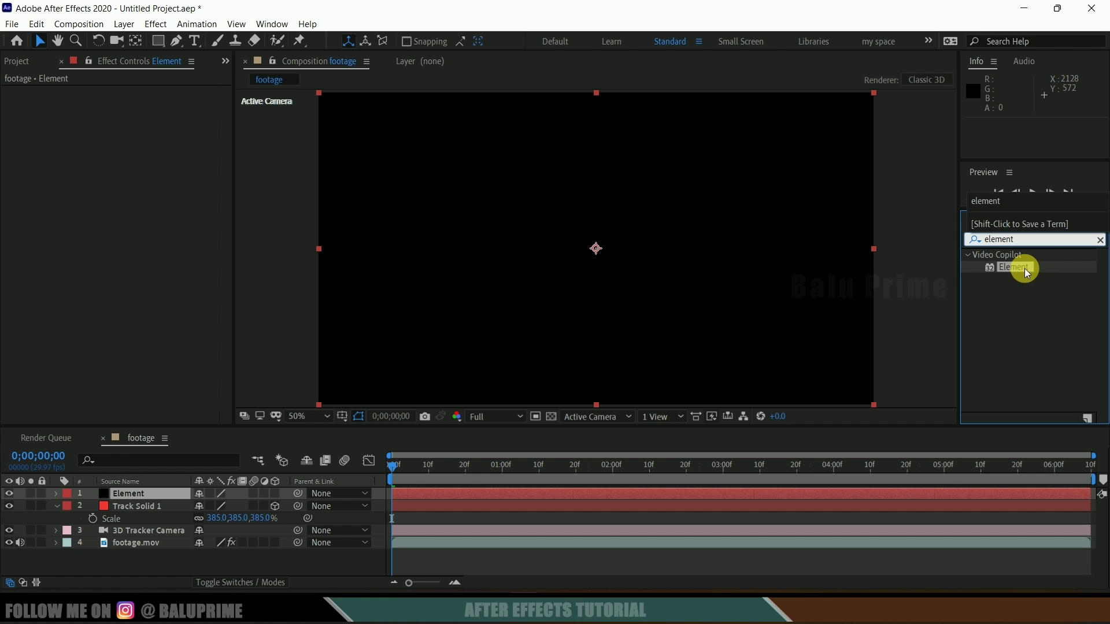
drag(1024, 269, 151, 495)
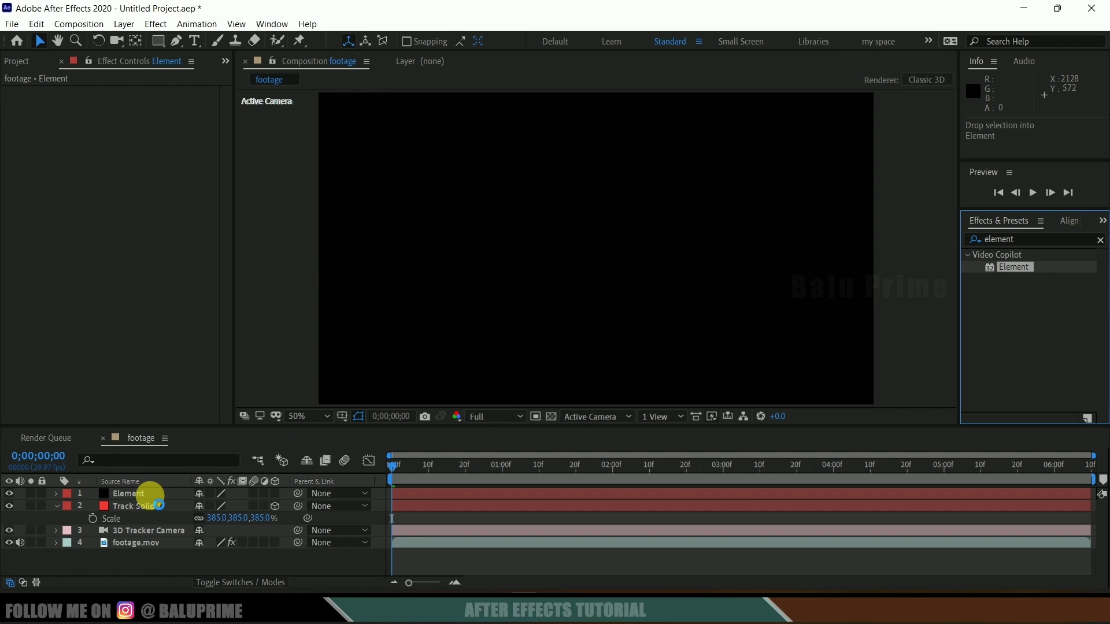
Step: Open the Element effect's Scene Setup and start importing a 3D sequence
click(79, 120)
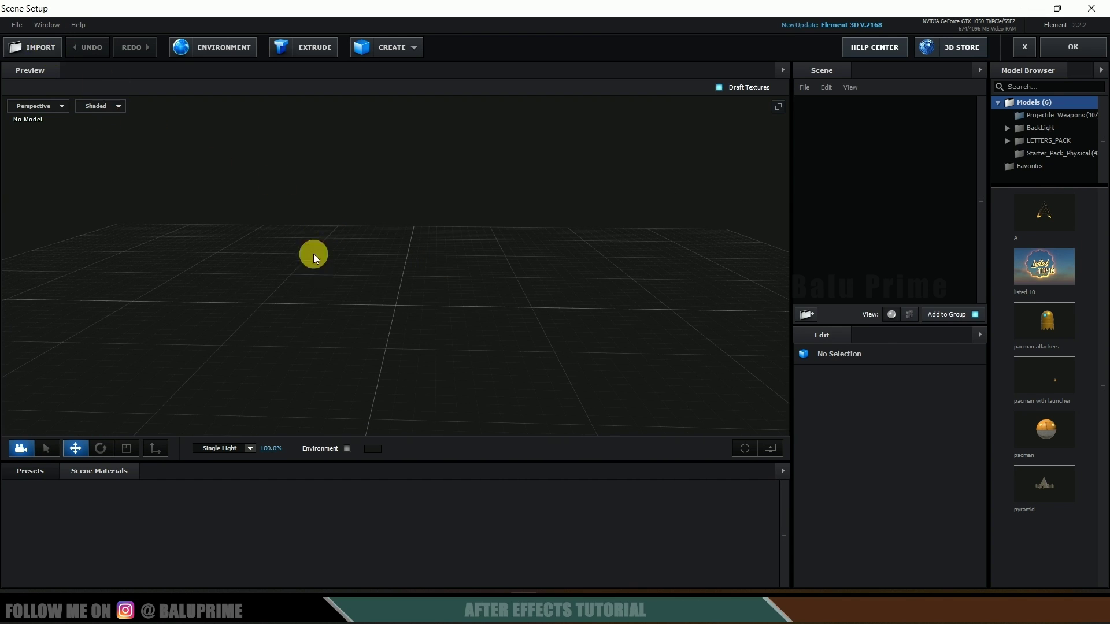
click(12, 26)
mouse_move(54, 43)
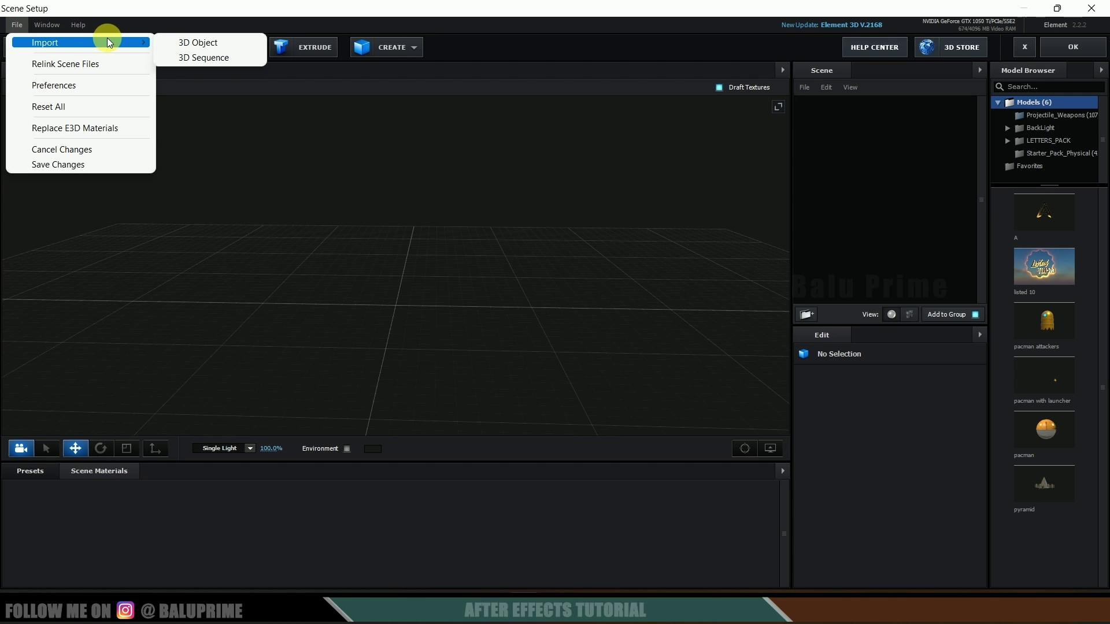
click(197, 59)
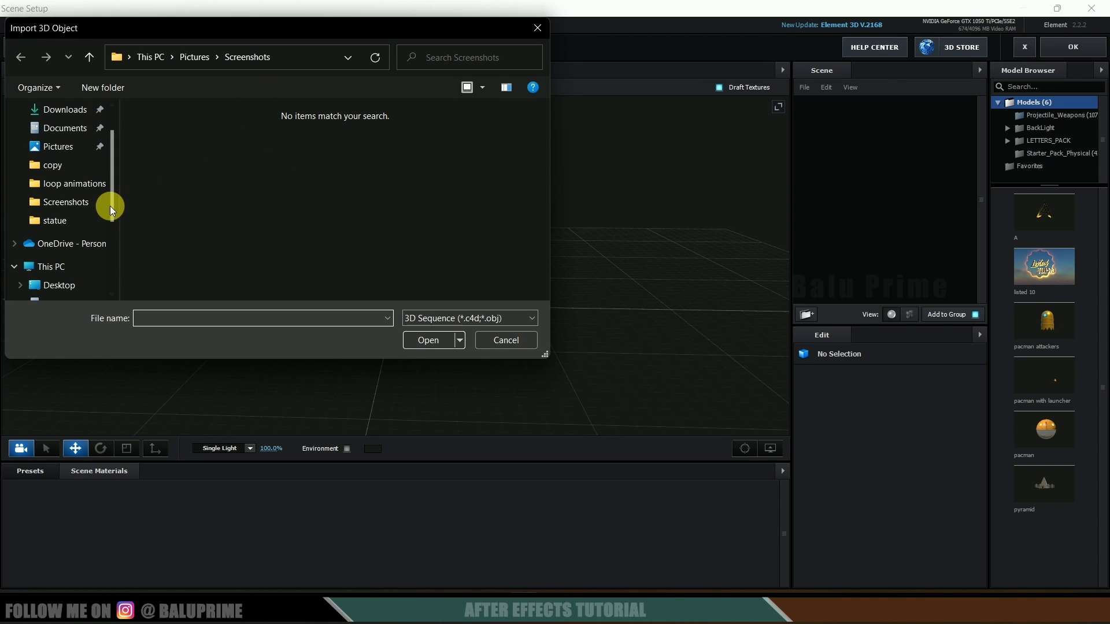
Step: Load untitled_000001.obj from D:\youtube\walk\obj as the 3D sequence to import
scroll(72, 175, down, 5)
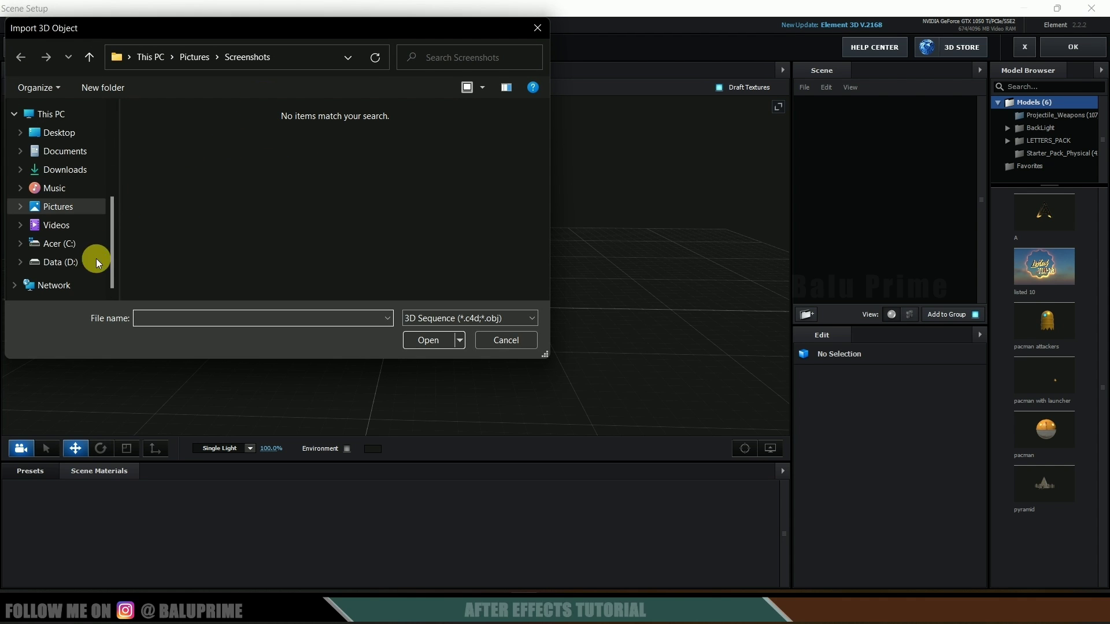
click(96, 261)
scroll(300, 223, down, 5)
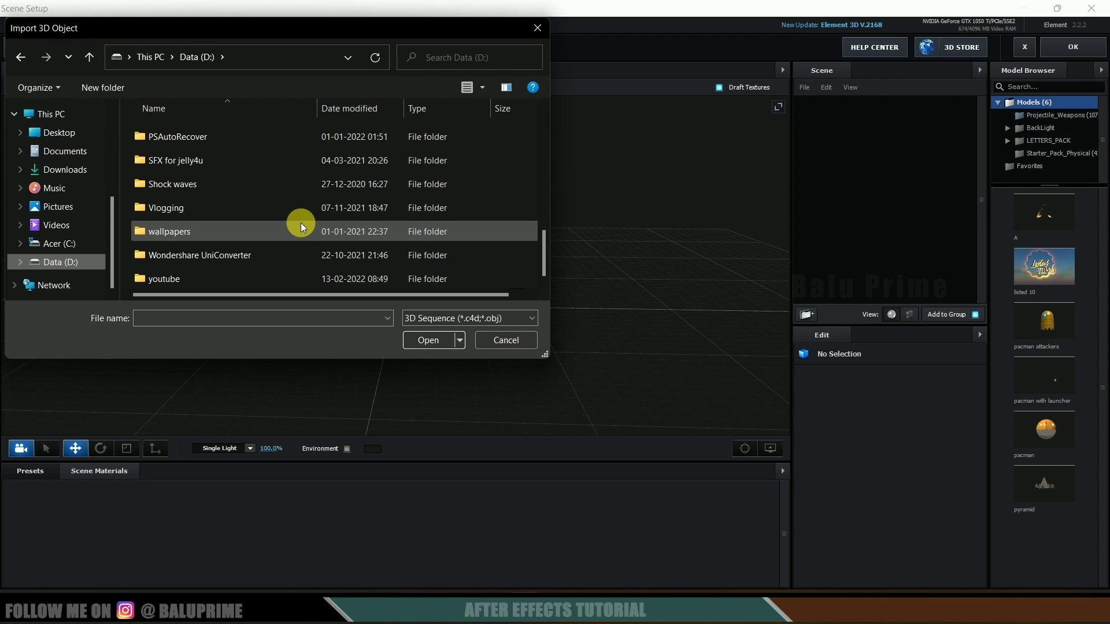
double_click(175, 281)
scroll(290, 228, down, 5)
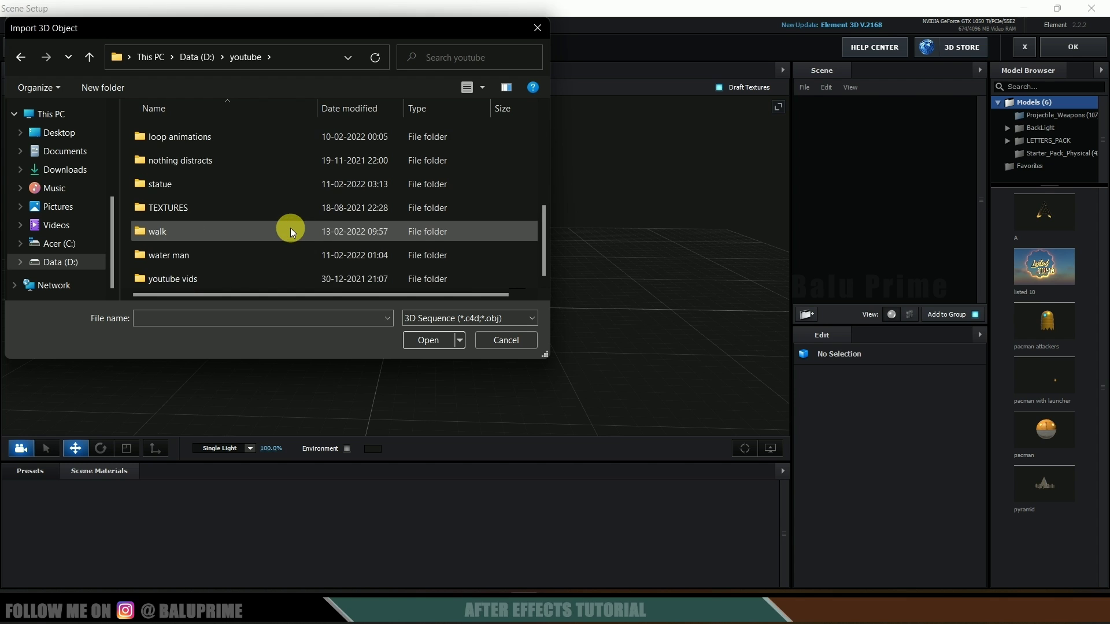
double_click(207, 231)
double_click(258, 159)
click(180, 149)
click(436, 339)
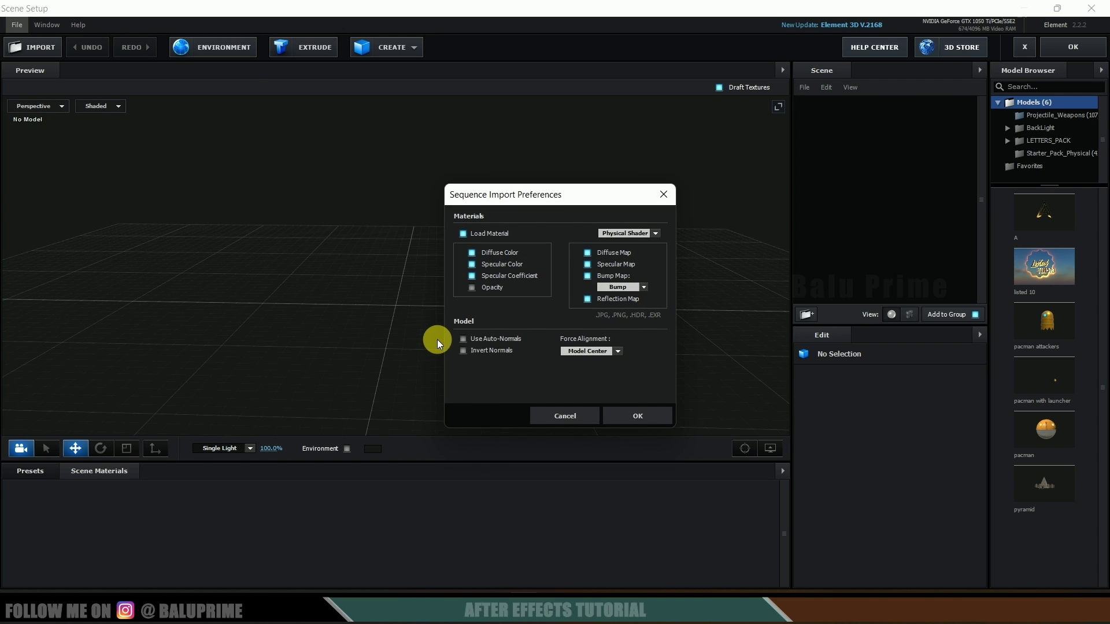
Step: Force the sequence's alignment to the model bottom and accept the import preferences
click(608, 351)
click(606, 401)
click(649, 415)
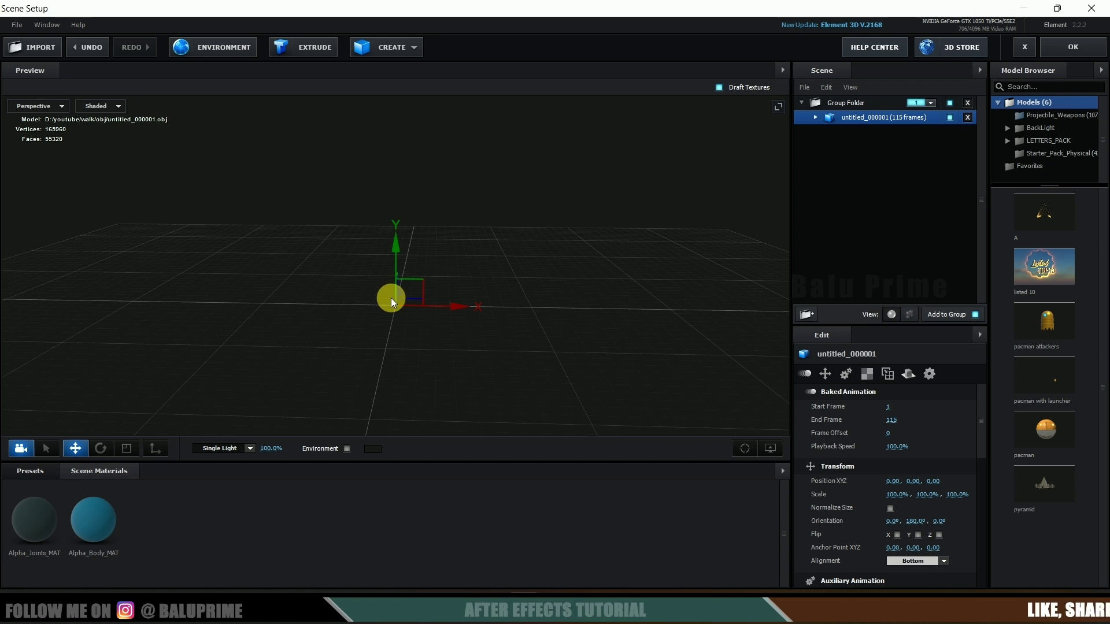
Step: Enable Normalize Size for the imported walking model and view it from an angle
scroll(849, 460, down, 1)
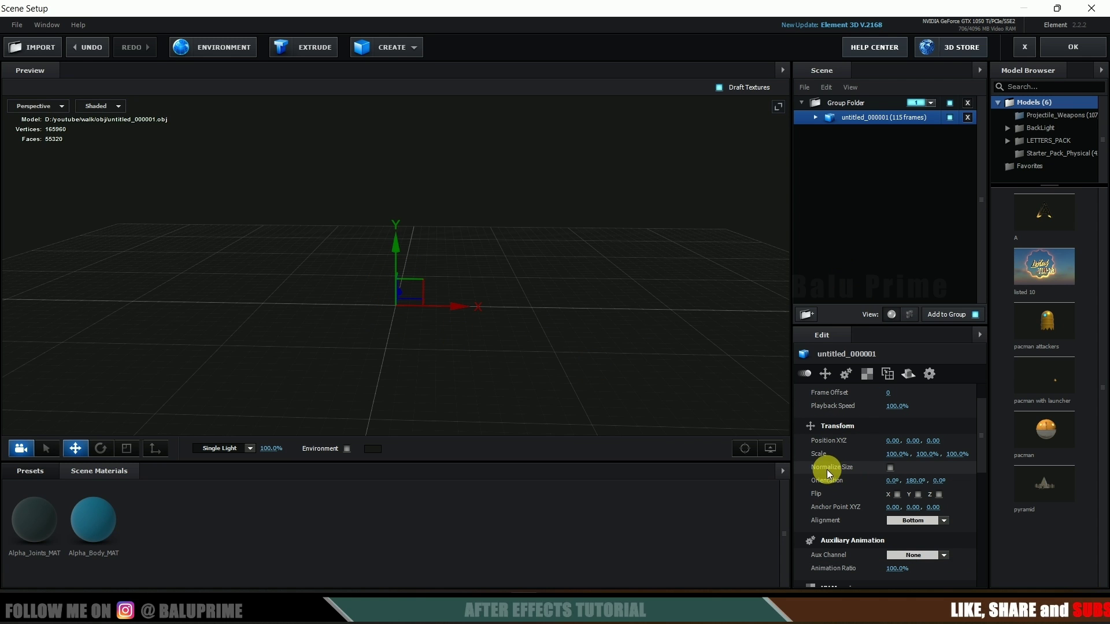
click(890, 468)
drag(606, 361, 592, 278)
Step: Scrub the model's Frame Offset to check the walk animation, and reset it to 0
scroll(885, 439, up, 3)
mouse_move(892, 437)
mouse_down()
mouse_move(1070, 454)
mouse_move(921, 449)
mouse_move(893, 436)
mouse_up()
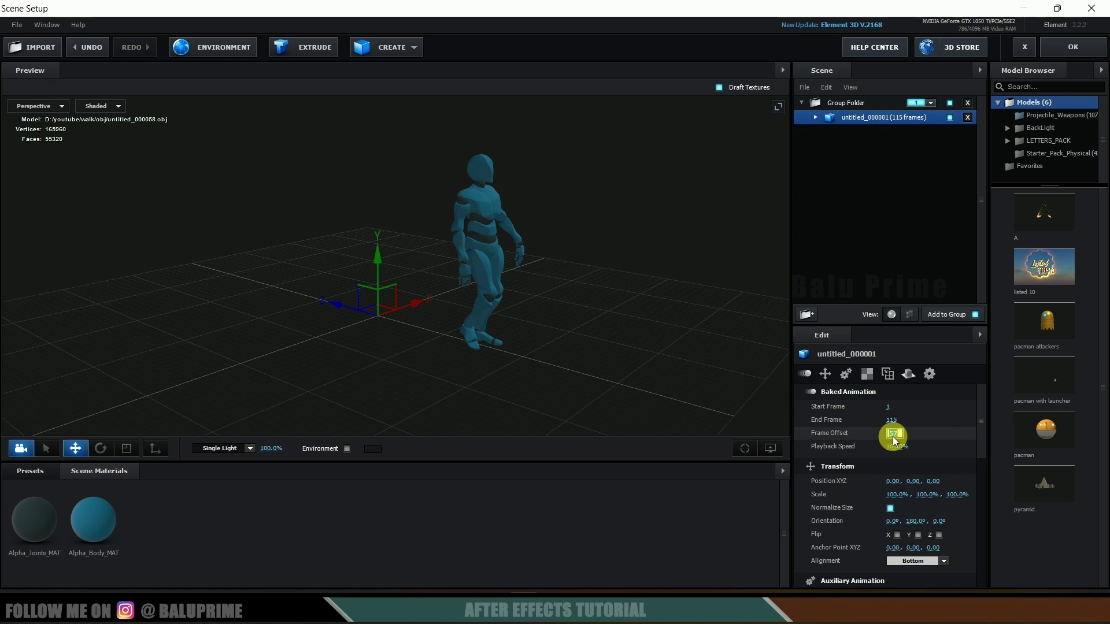
text(0)
key(Return)
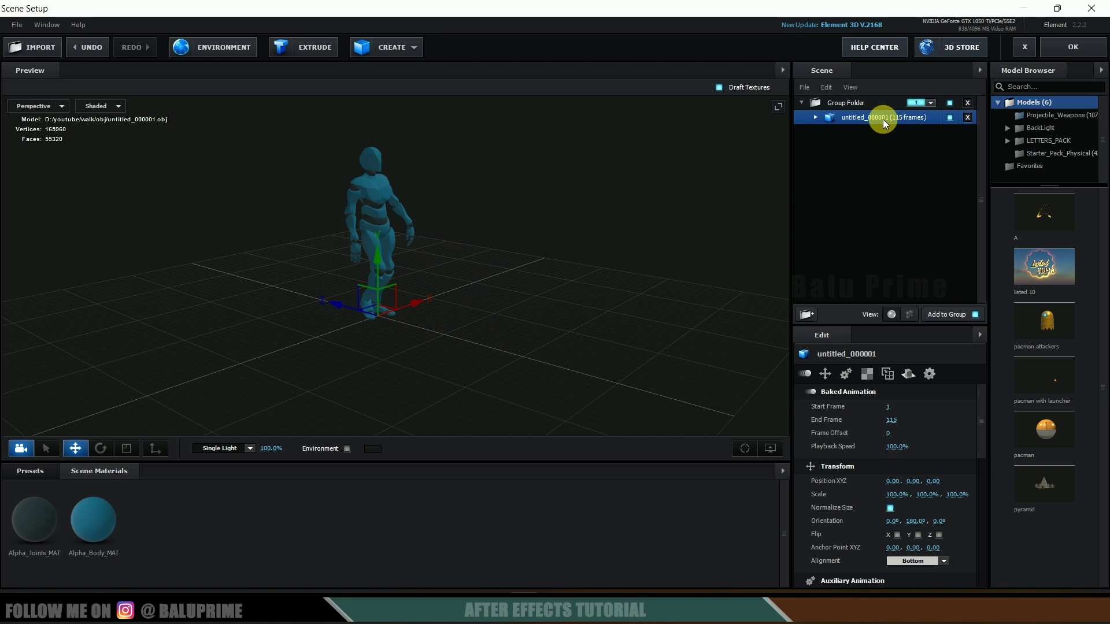
Step: Assign the walking model to auxiliary animation Channel 1 and apply the scene setup
right_click(872, 116)
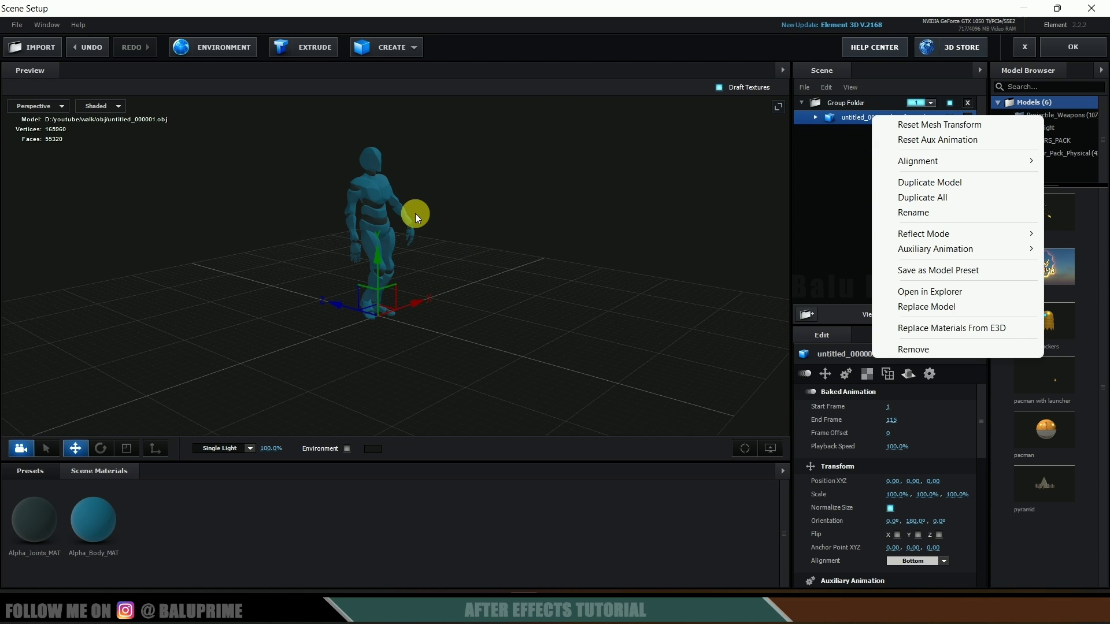
right_click(862, 119)
right_click(862, 119)
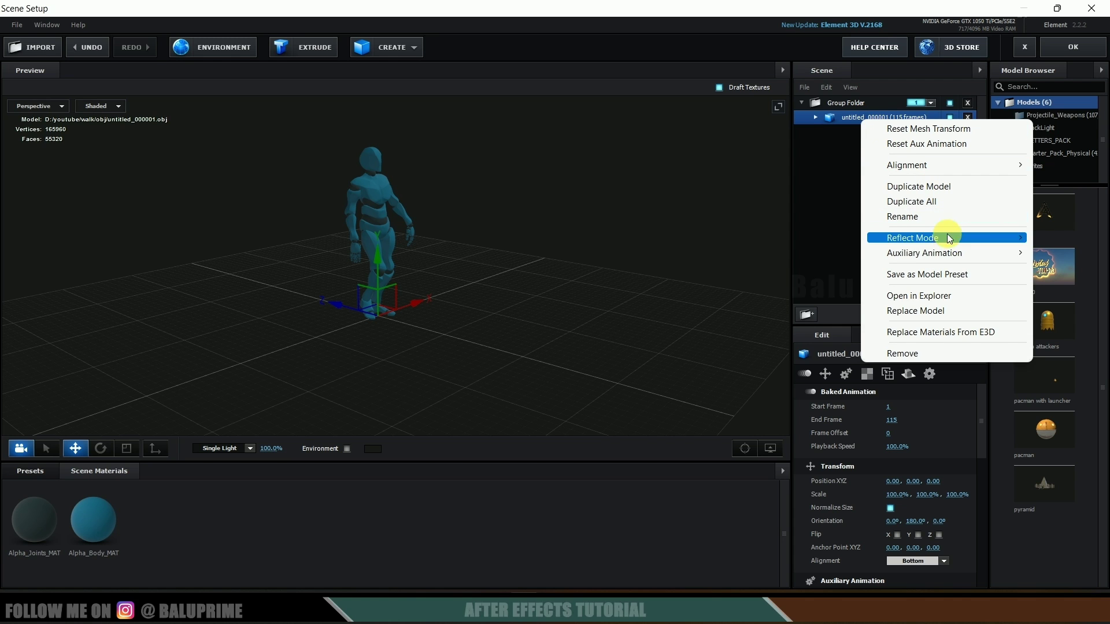
mouse_move(939, 253)
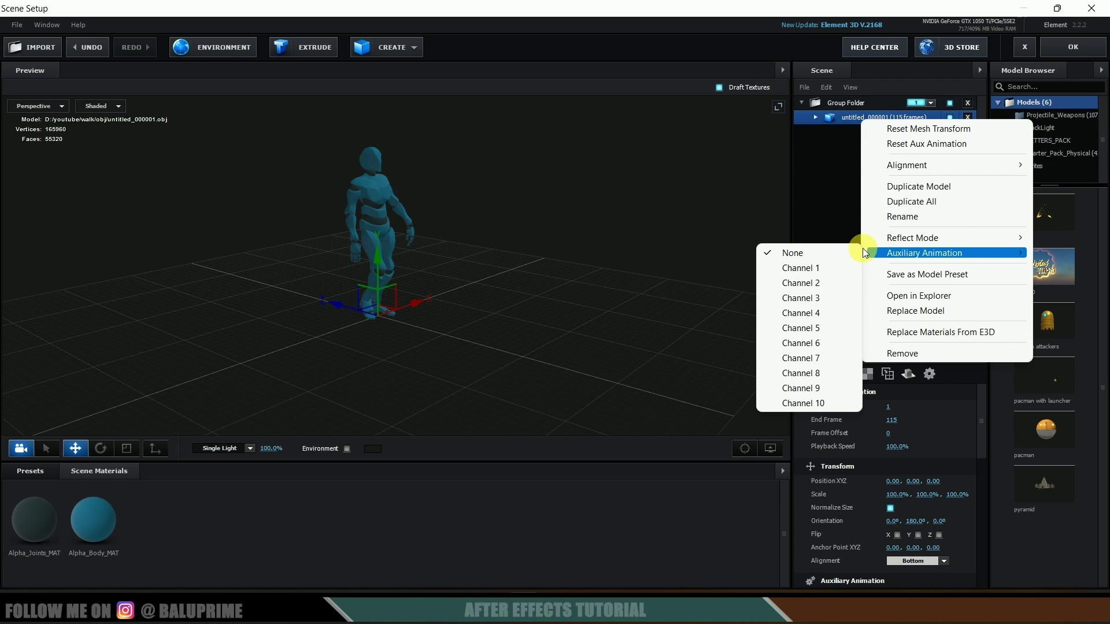
click(804, 266)
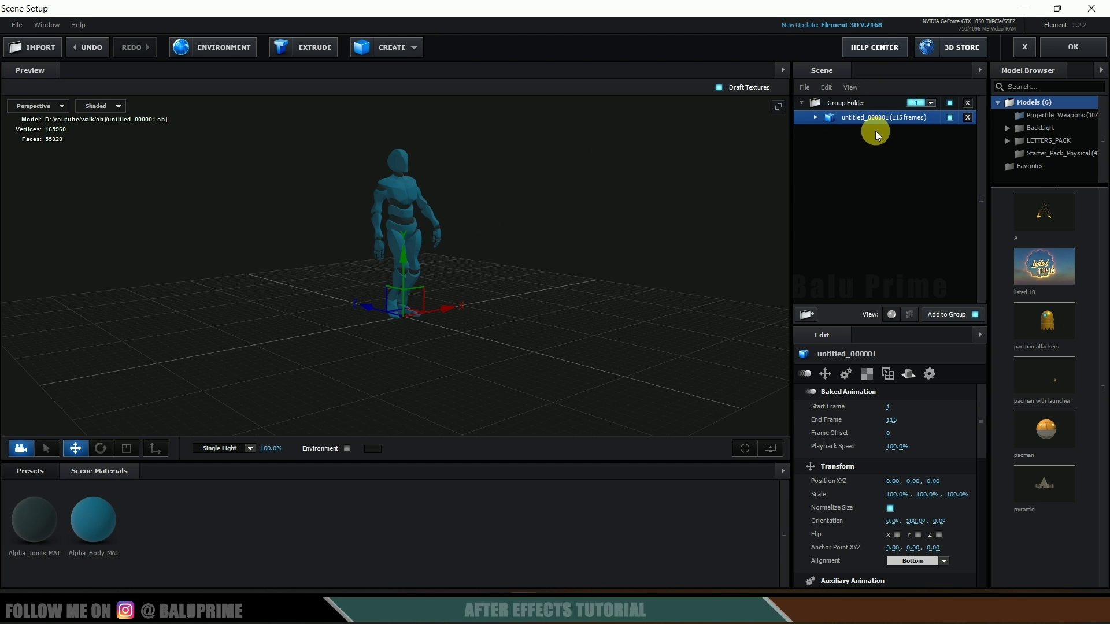
click(1091, 47)
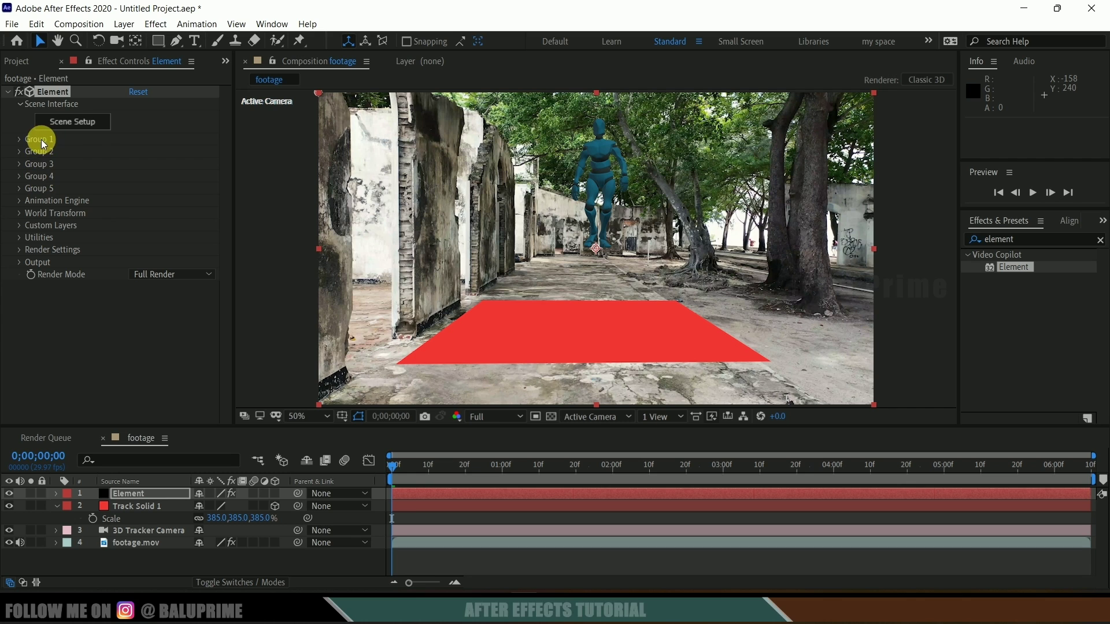
Step: Create a group null for Group 1 of the Element effect
click(21, 140)
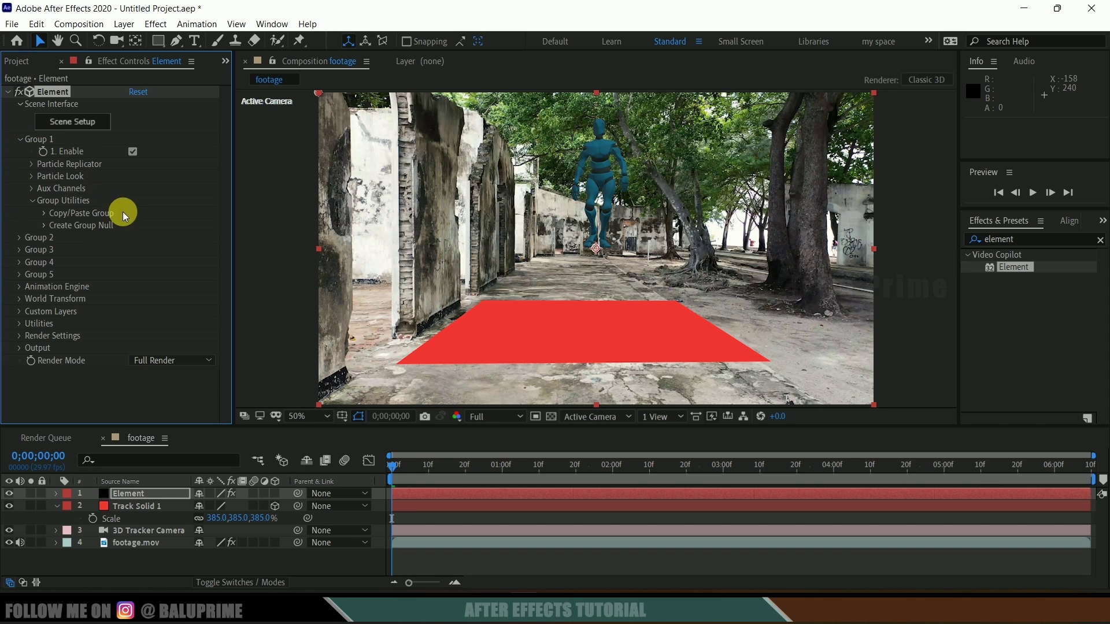
click(41, 225)
click(83, 243)
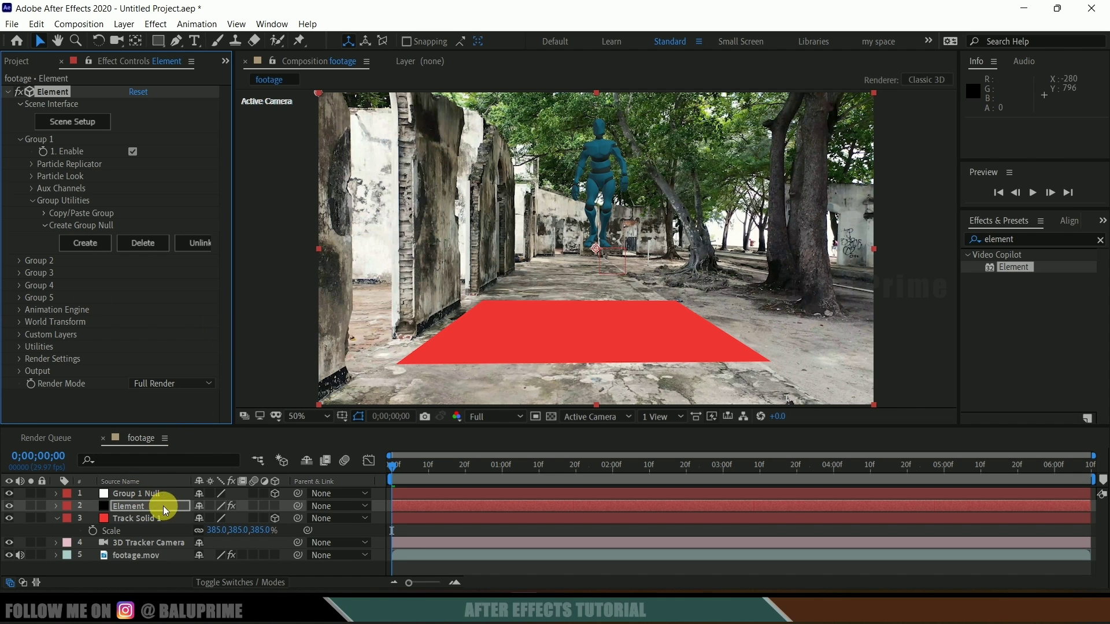
Step: Copy the Position of Track Solid 1 onto Group 1 Null's Position, and hide Track Solid 1
click(133, 519)
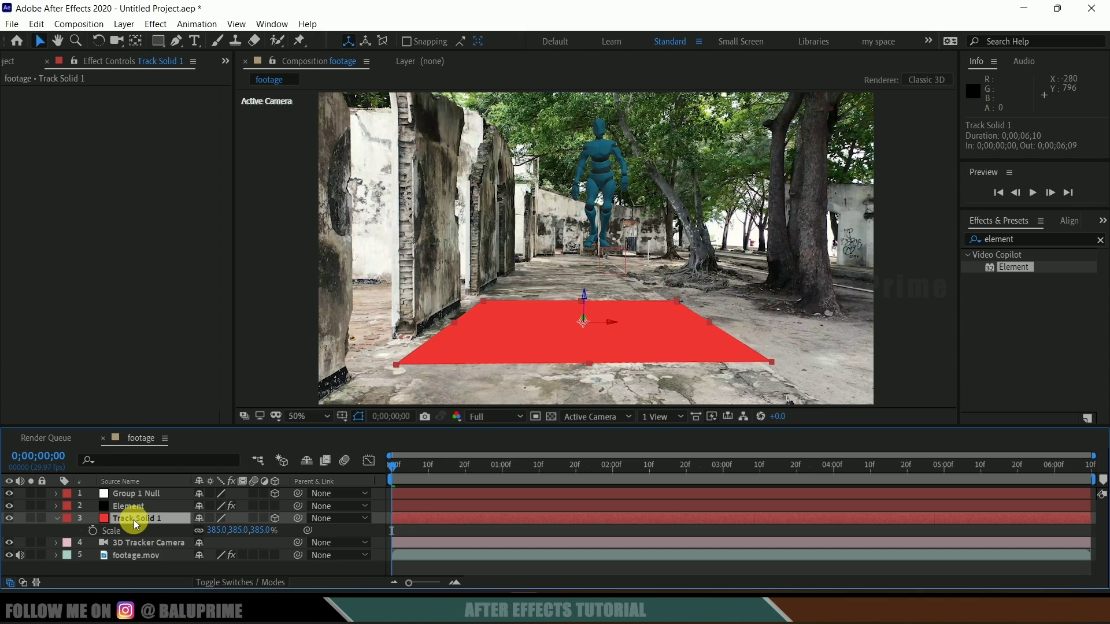
key(p)
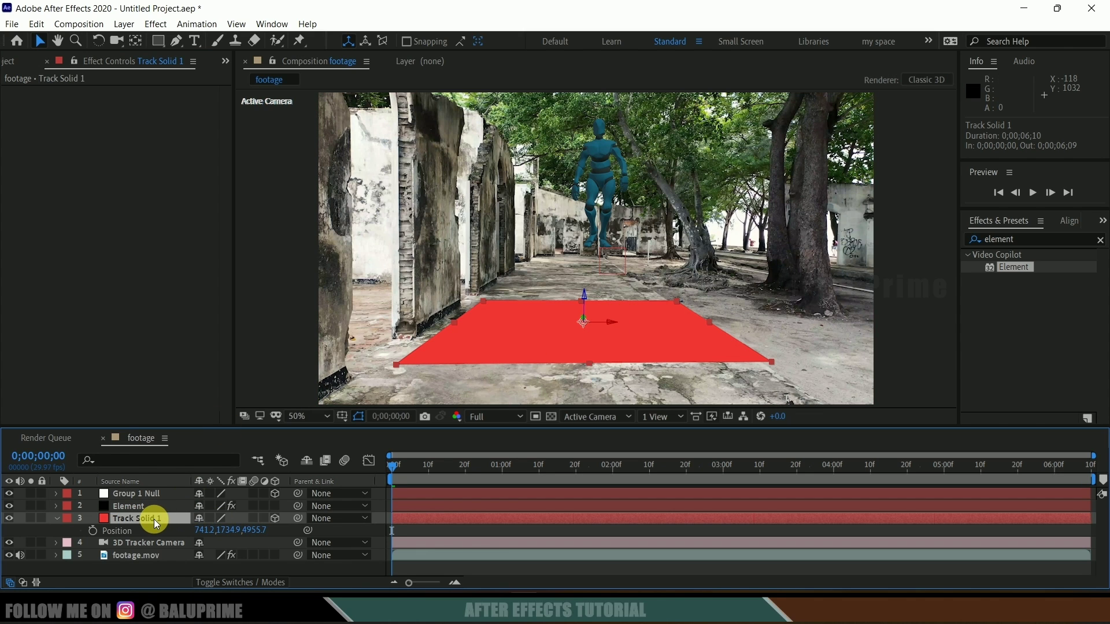
click(113, 532)
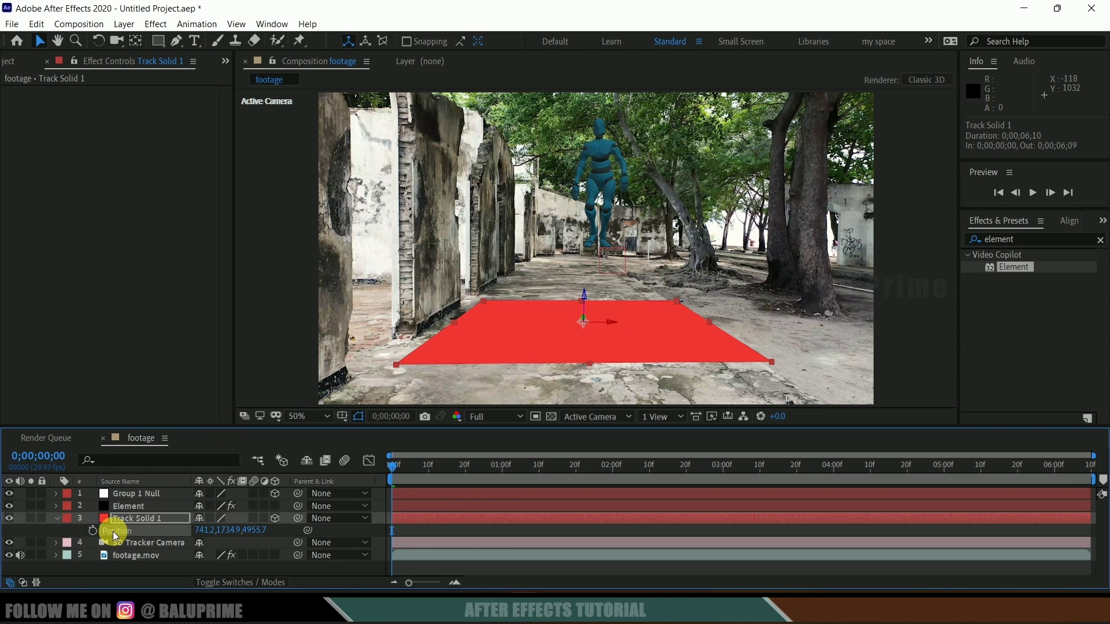
click(37, 26)
click(71, 109)
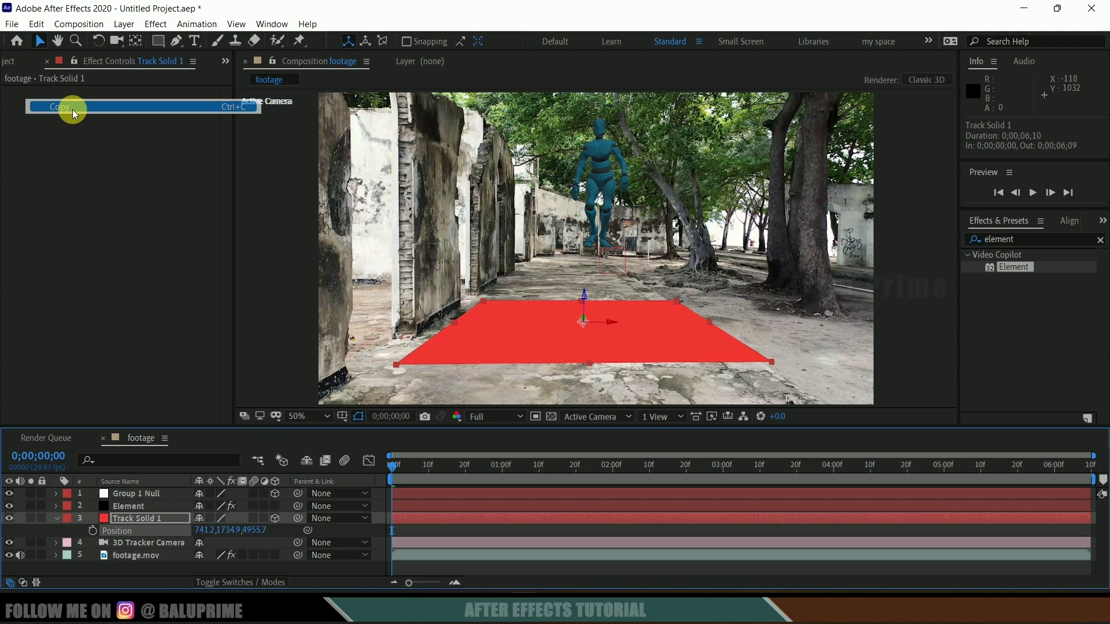
click(151, 494)
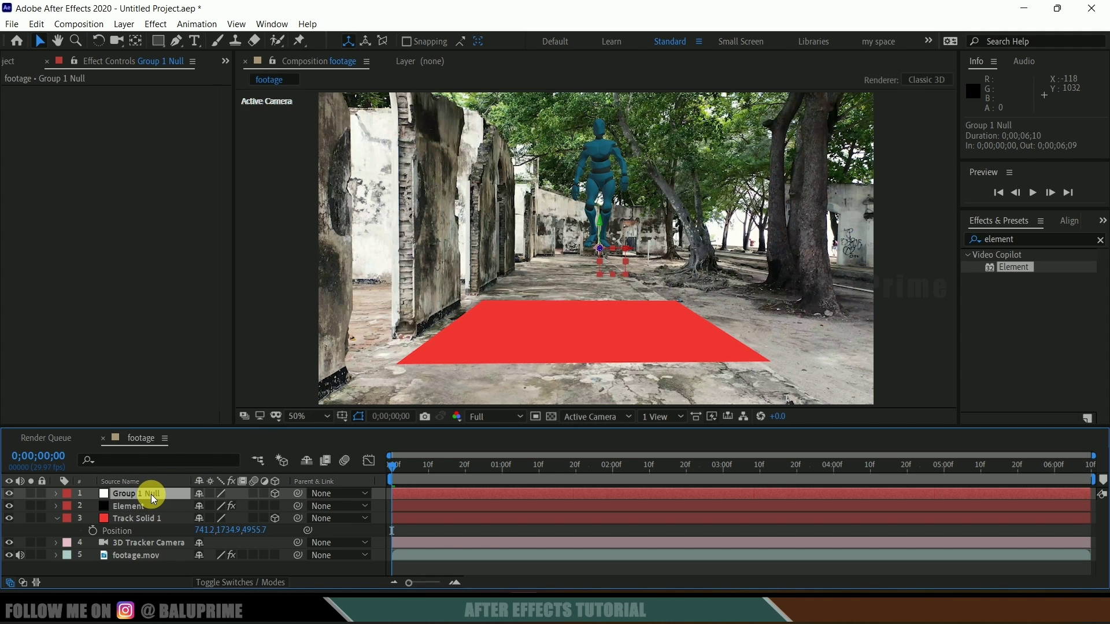
key(p)
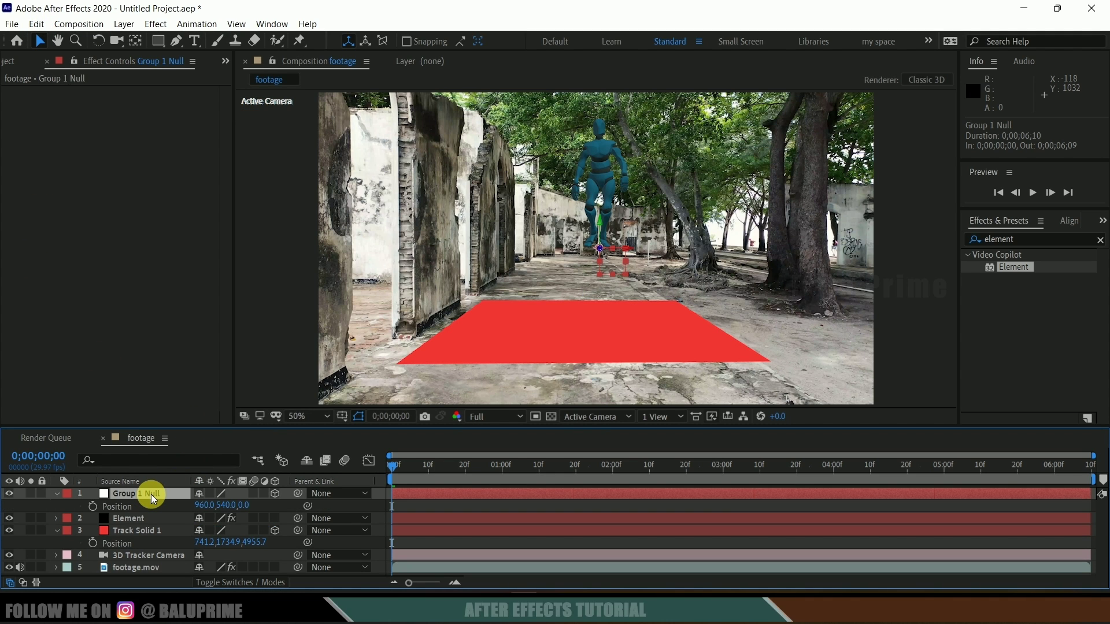
click(125, 508)
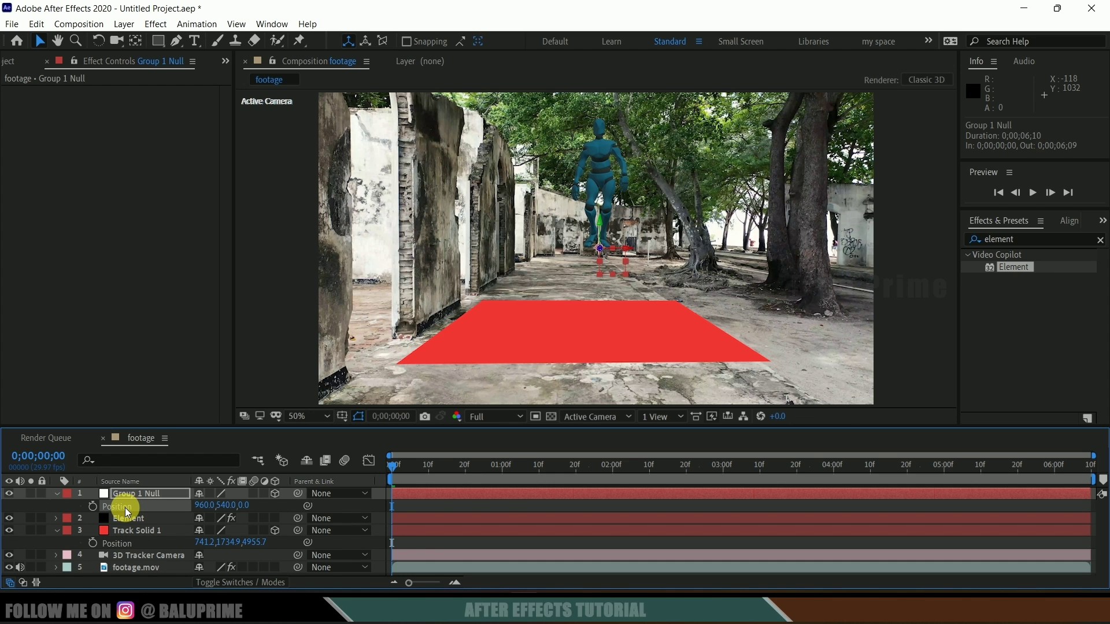
click(36, 25)
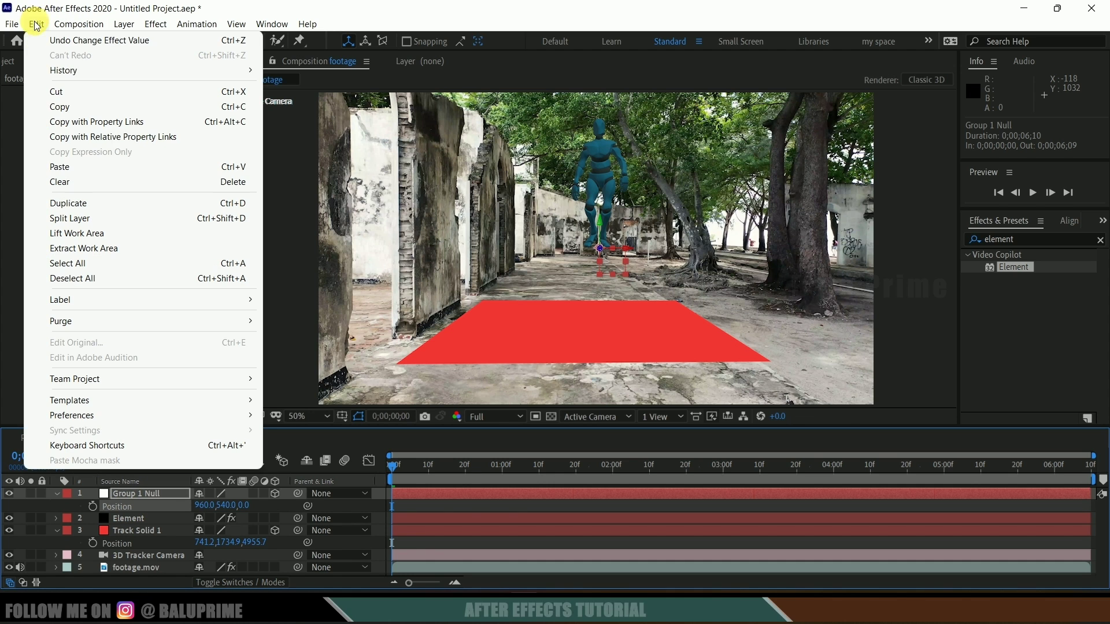
click(61, 162)
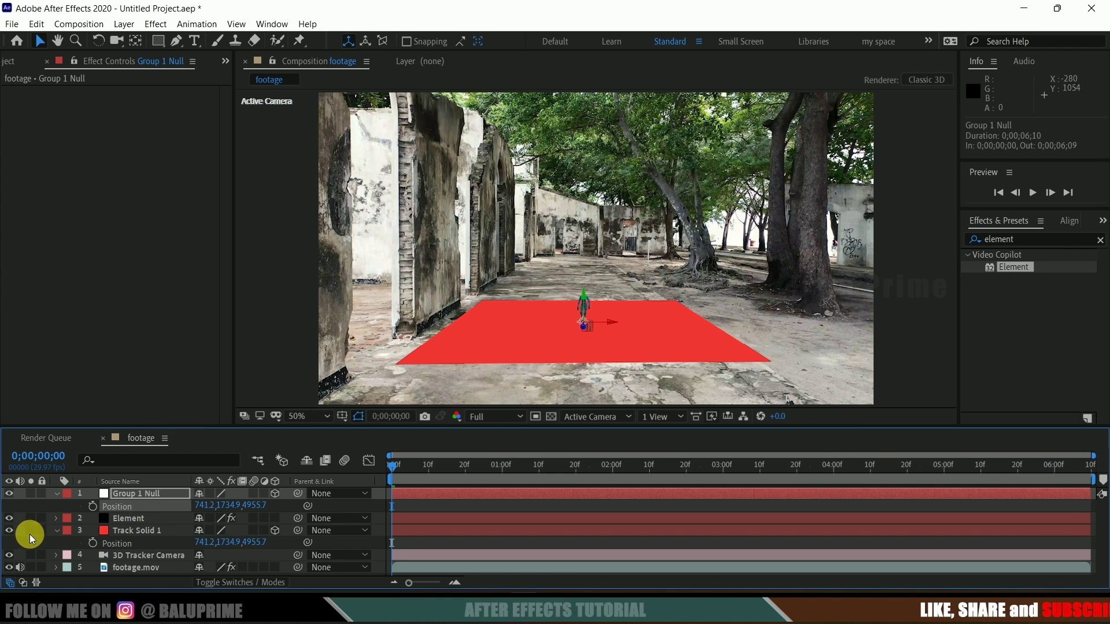
click(9, 531)
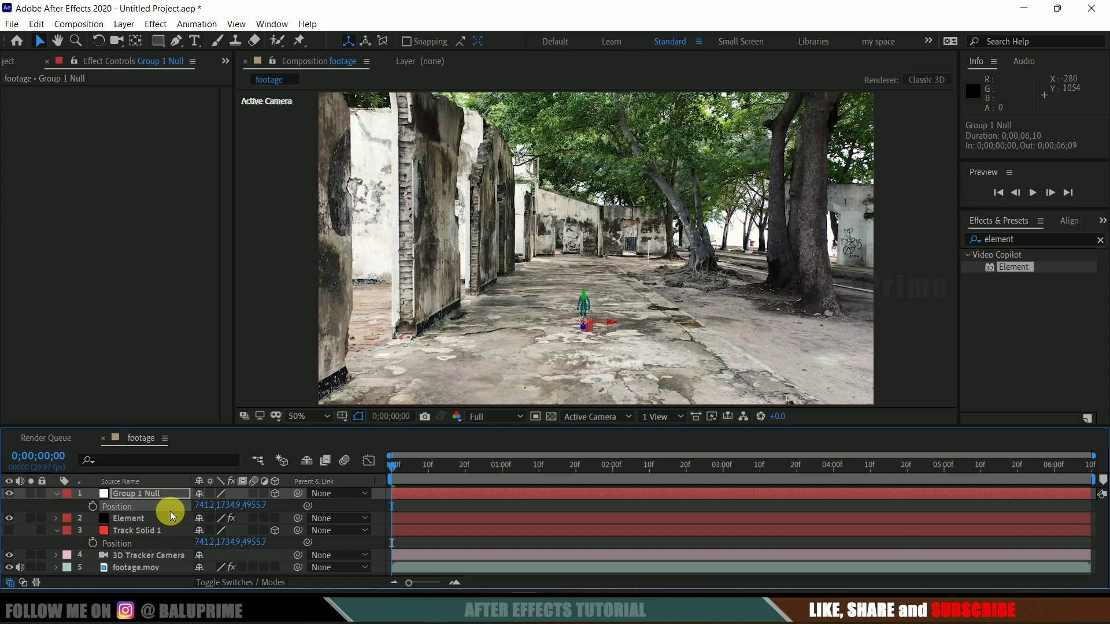
Step: Enlarge the character by setting the Element effect's Group 1 Particle Size to 44.60
click(135, 520)
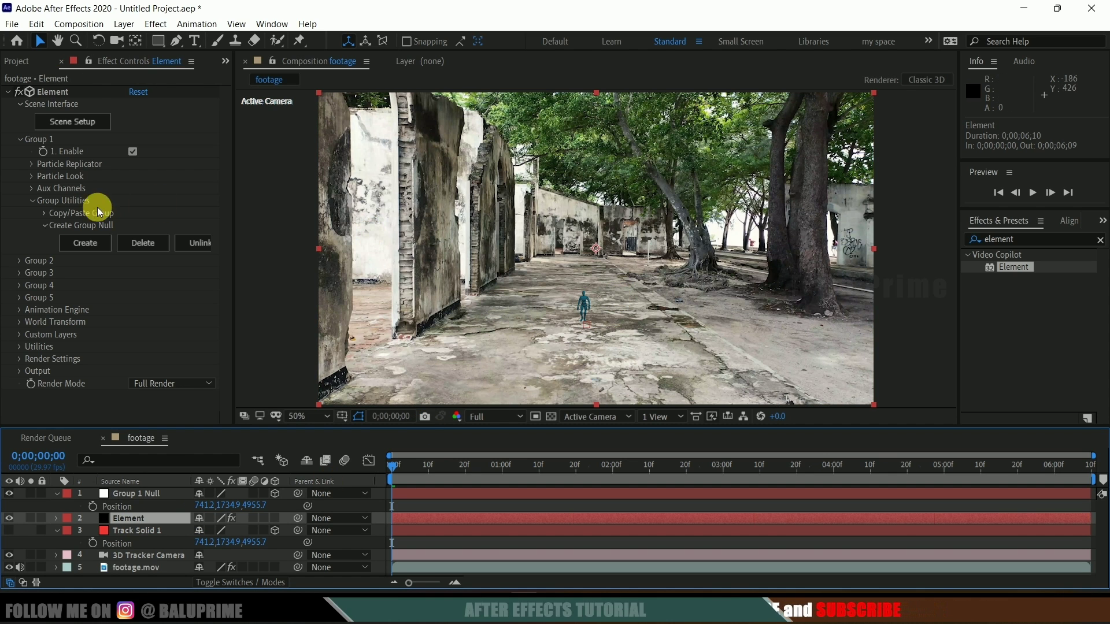
click(33, 177)
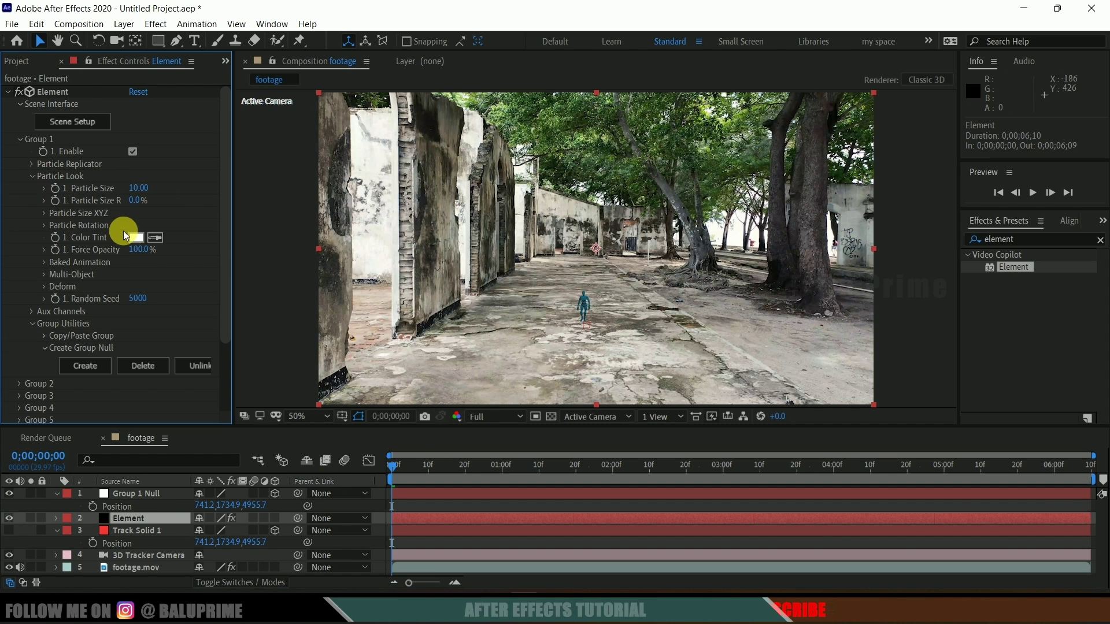
drag(161, 189, 397, 191)
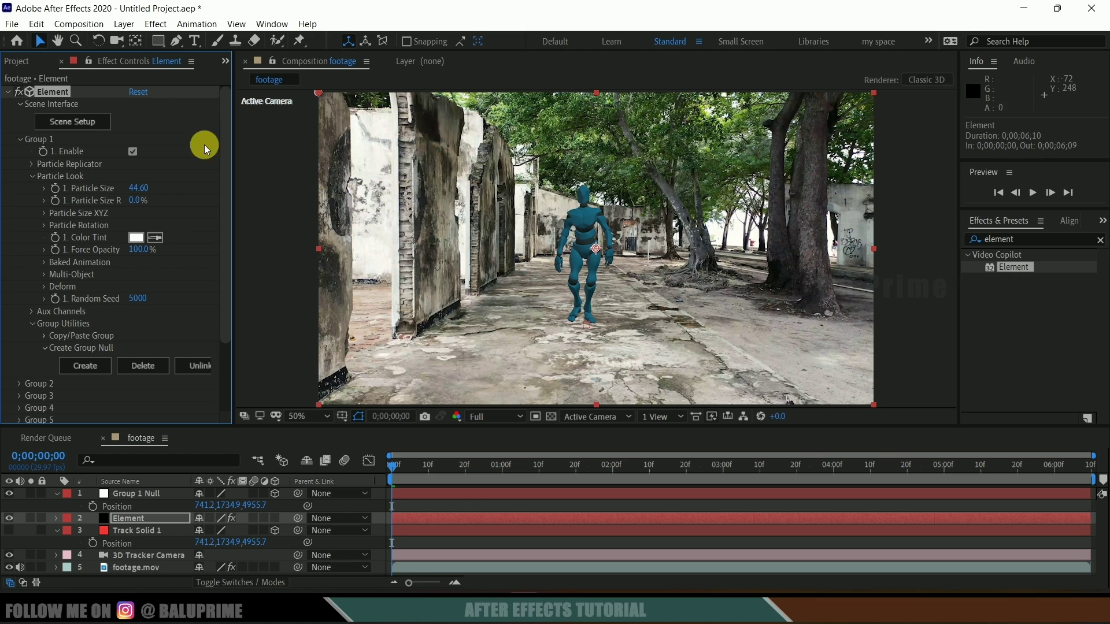
Step: Set Group 1's particle Y Rotation to -8° and preview the walk in the footage up to about 0;00;01;05
click(44, 225)
mouse_move(150, 262)
mouse_down()
mouse_move(164, 258)
mouse_move(151, 265)
mouse_up()
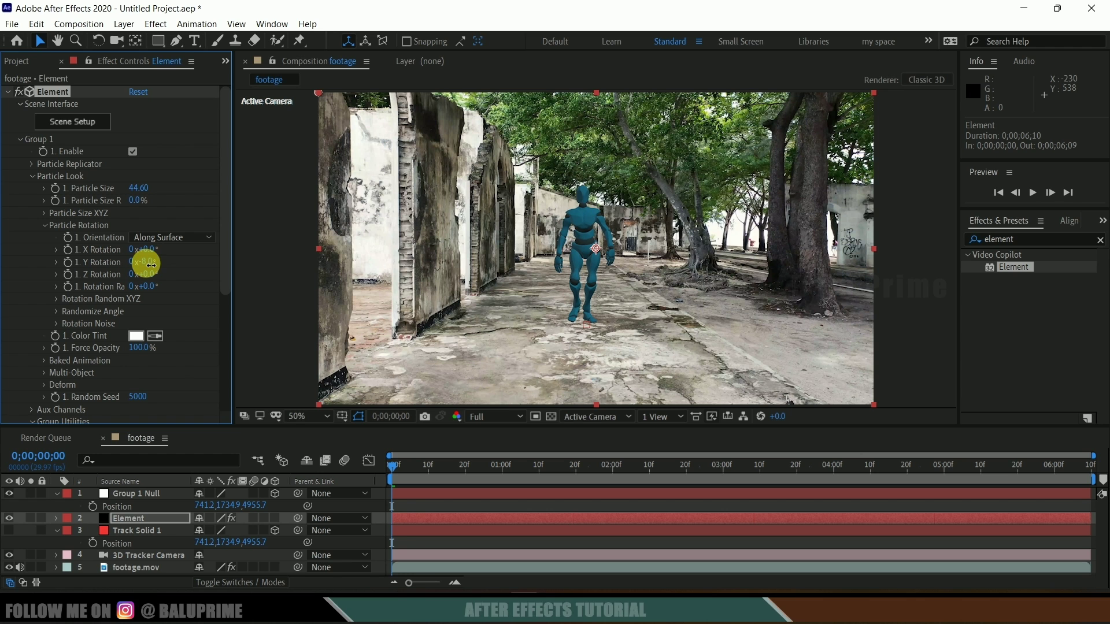
key(space)
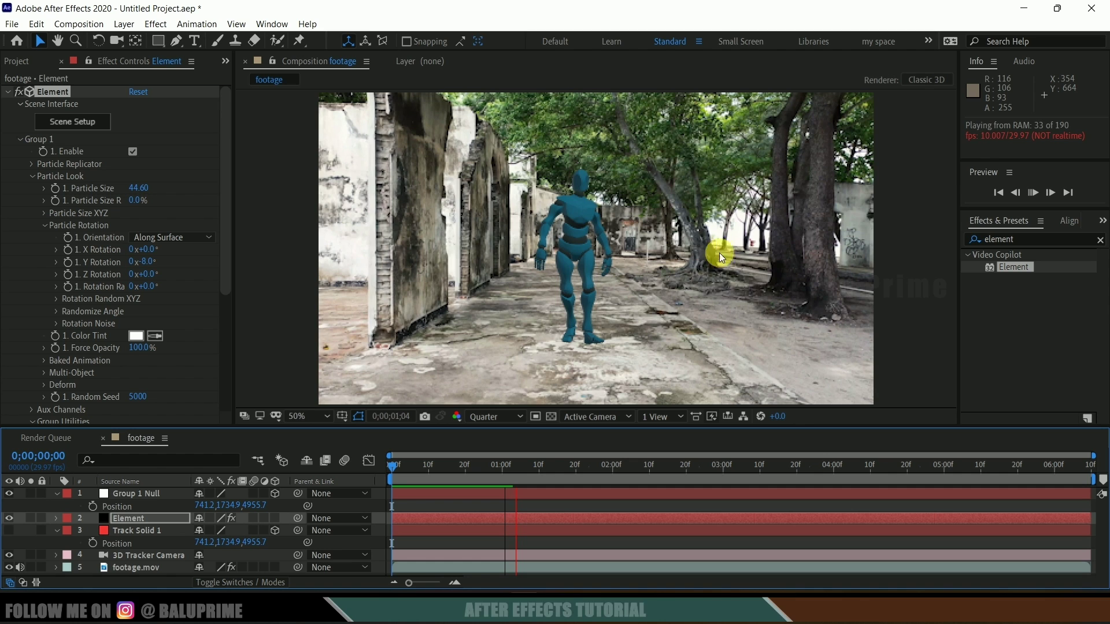
key(space)
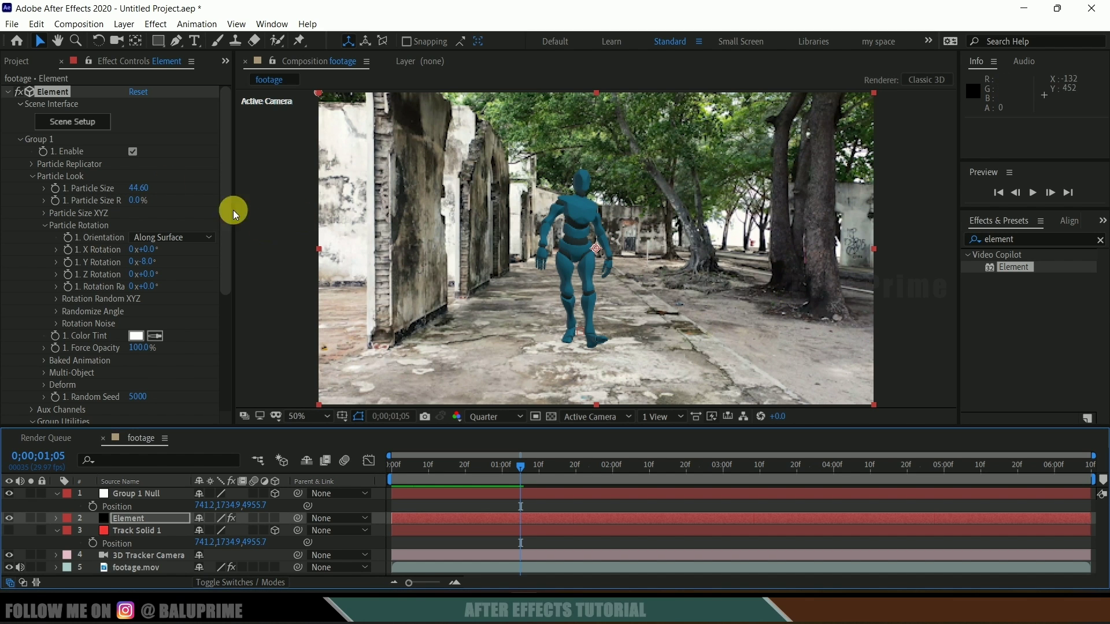
Step: Load Screenshot (175).png as the Element scene's environment texture and set its gamma to 1.28
click(73, 120)
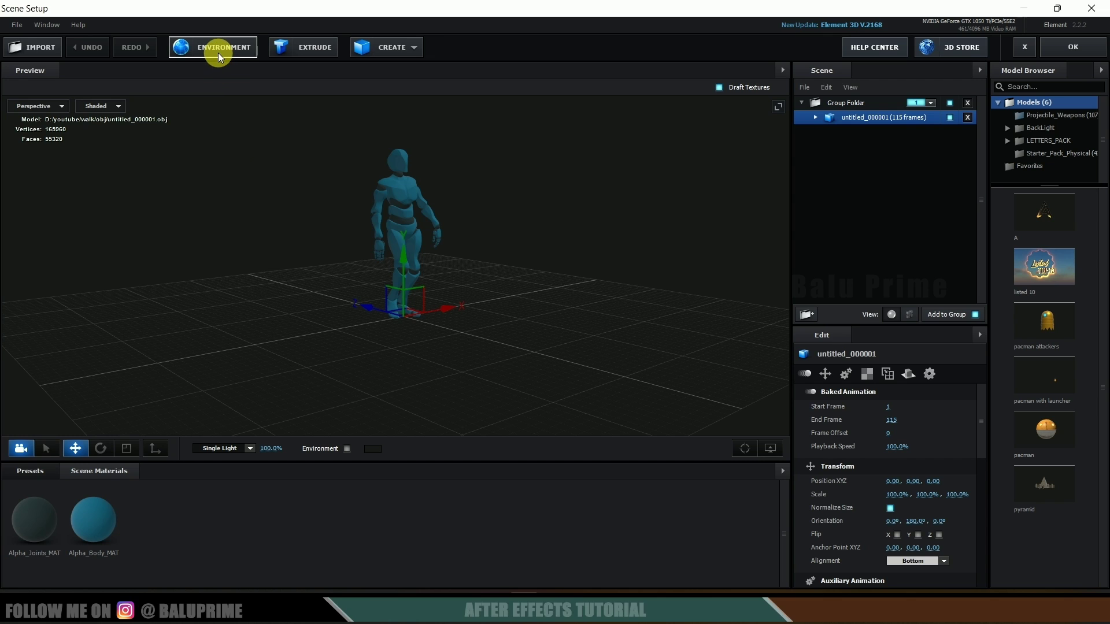
click(217, 53)
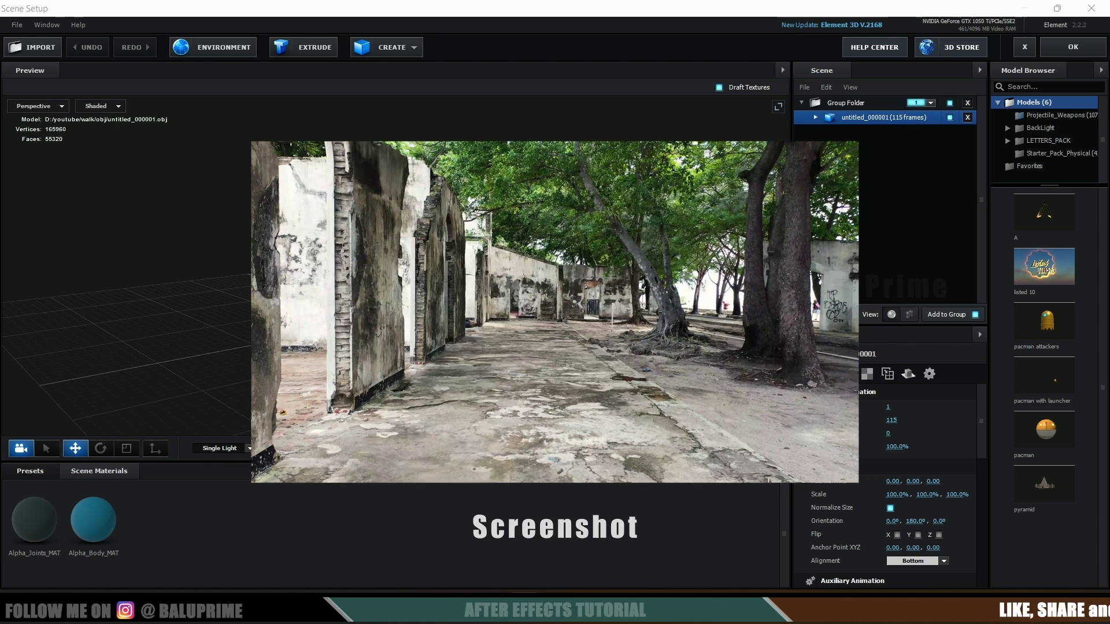
click(597, 230)
click(630, 444)
click(816, 521)
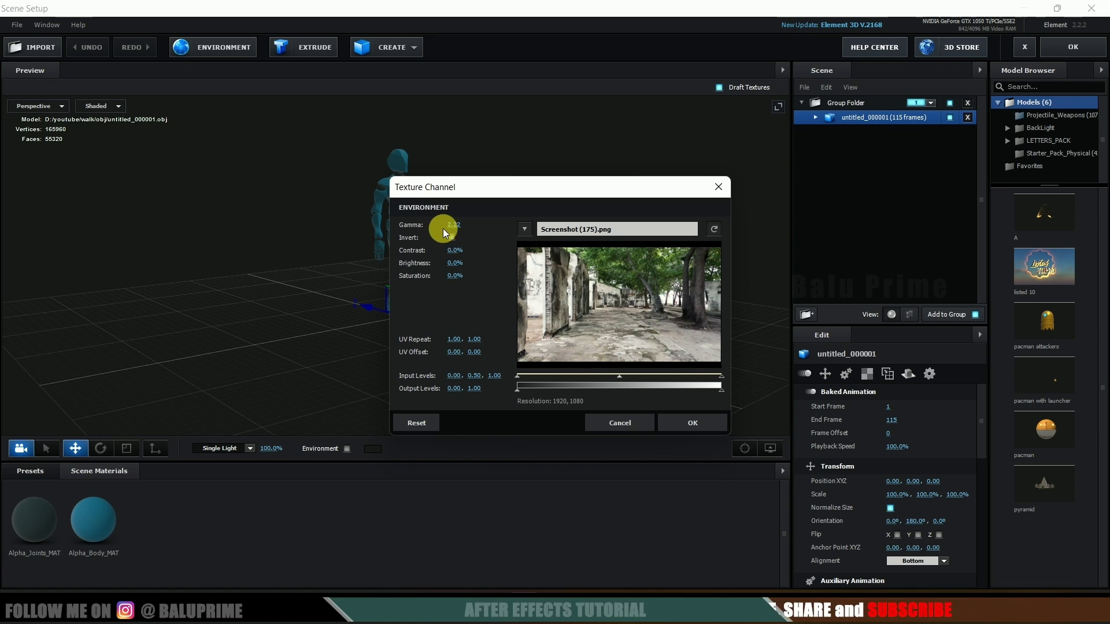
drag(452, 226, 405, 224)
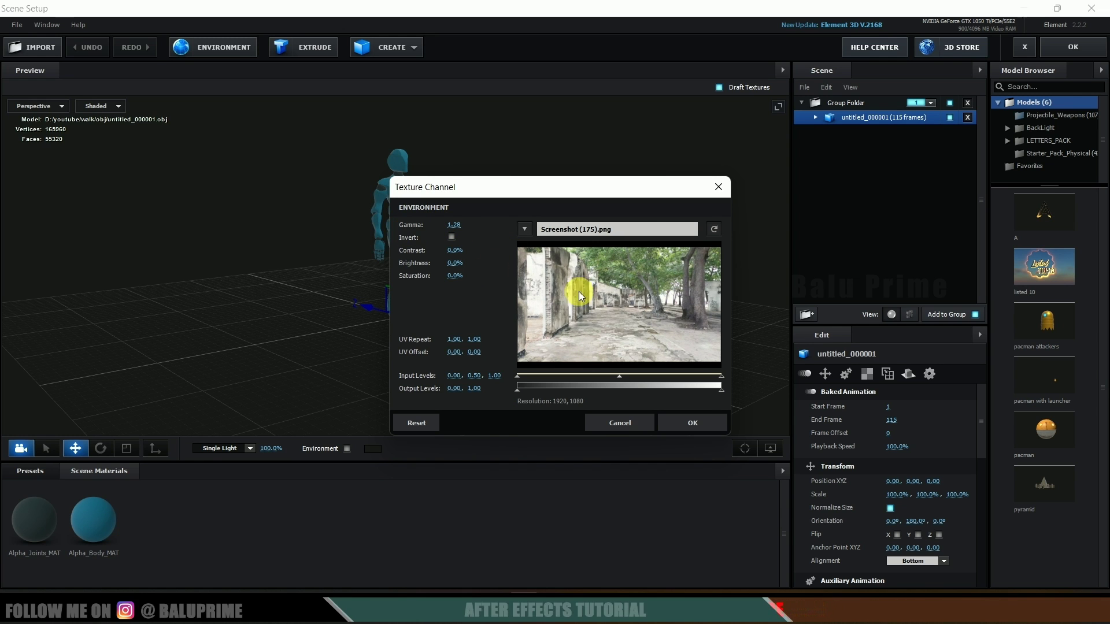
click(694, 423)
Step: Turn on the environment in the Scene Setup preview and inspect the character against it from several angles
drag(685, 390, 354, 325)
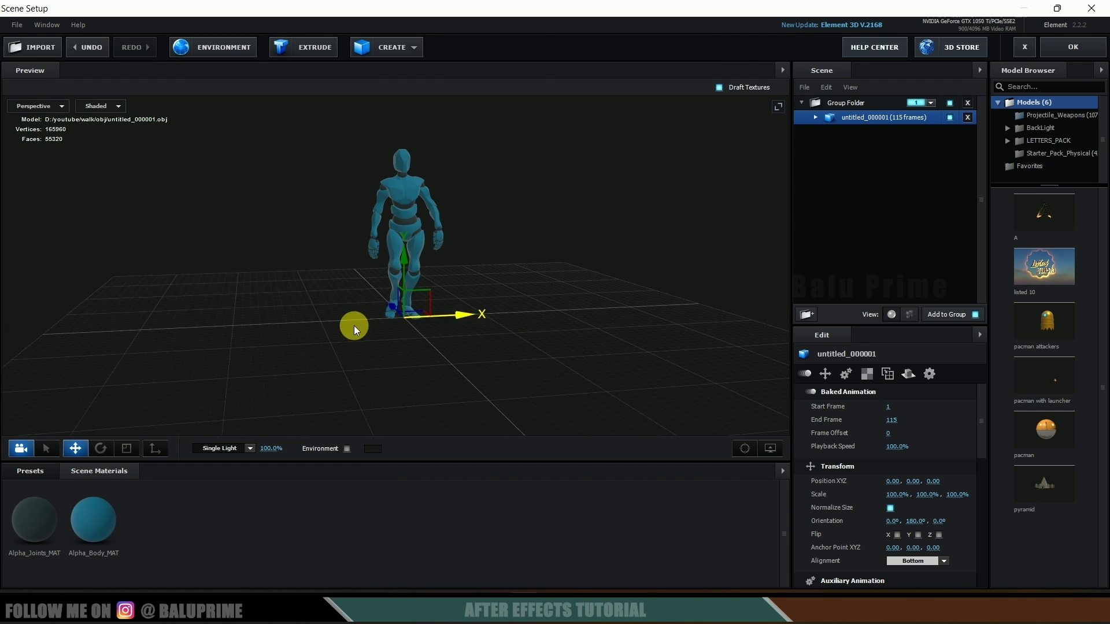
click(347, 448)
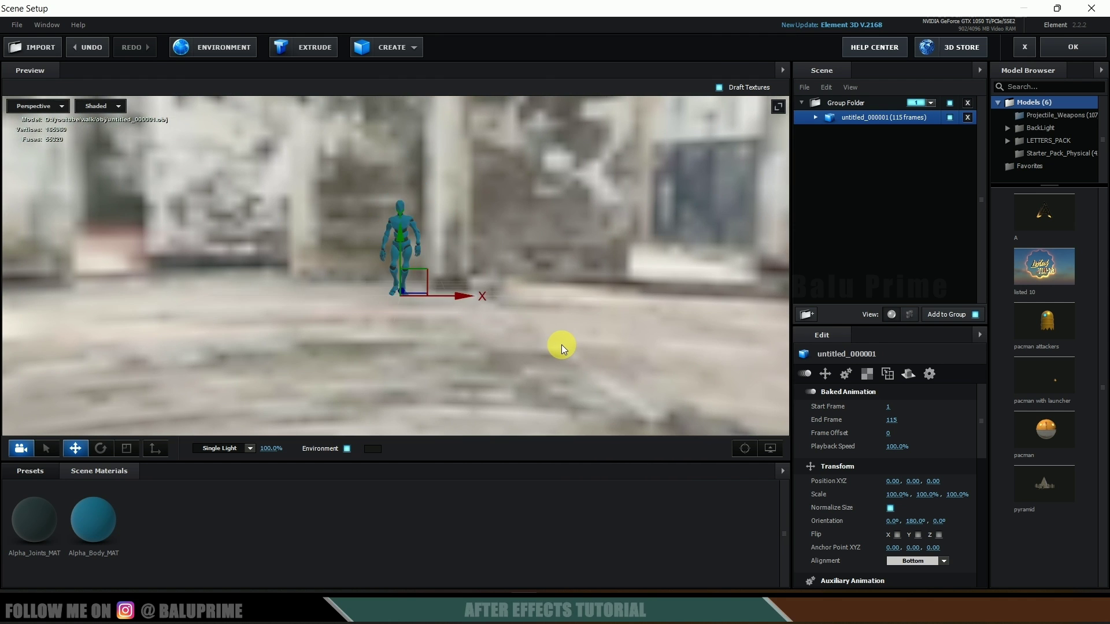
drag(560, 345, 578, 296)
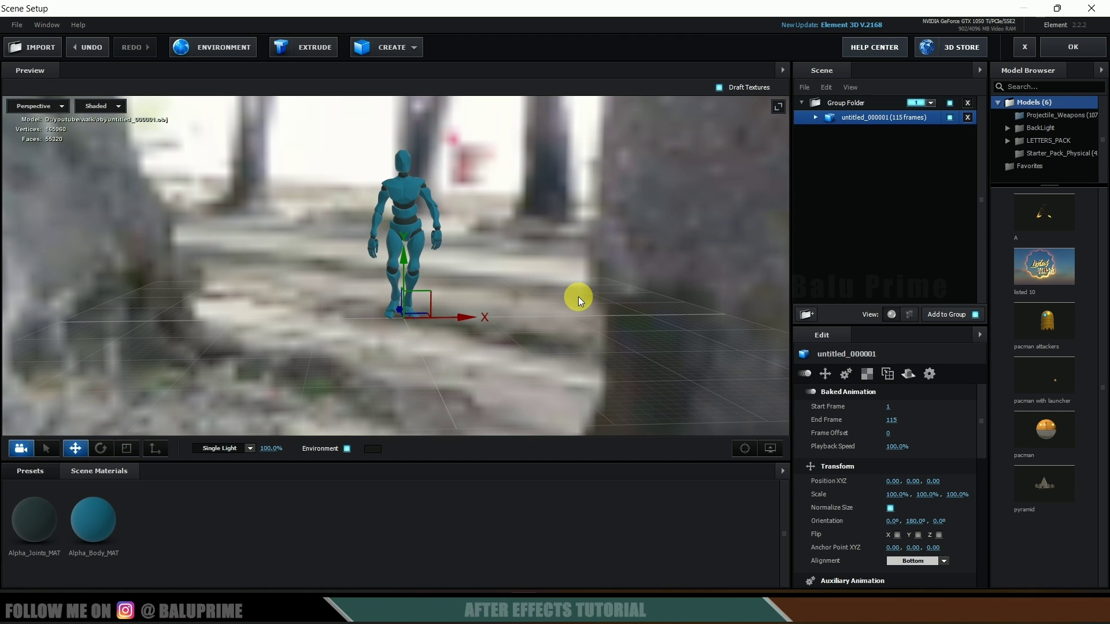
drag(530, 279, 408, 282)
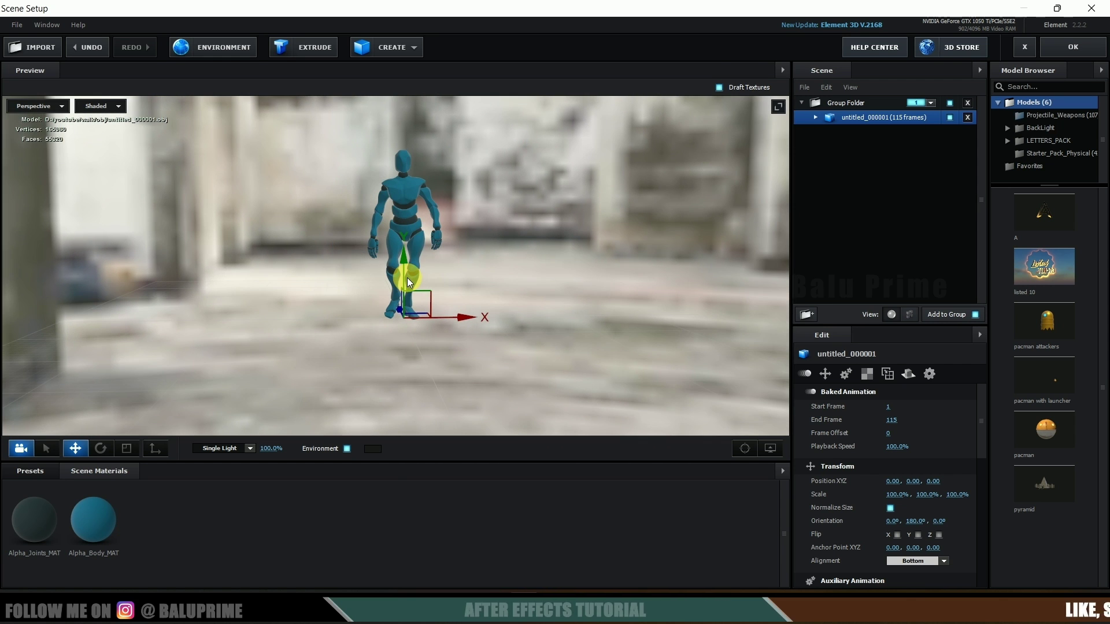
drag(549, 260, 384, 196)
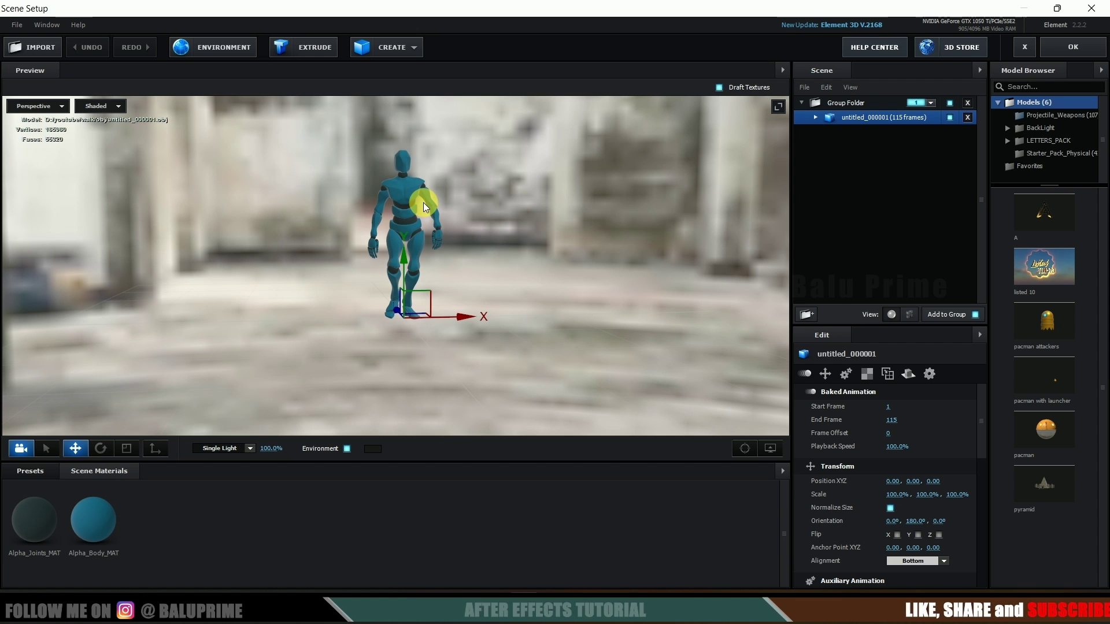
Step: Apply the Chrome preset from the Physical materials to the character's Alpha_Joints_MAT and lower its glossiness
click(817, 118)
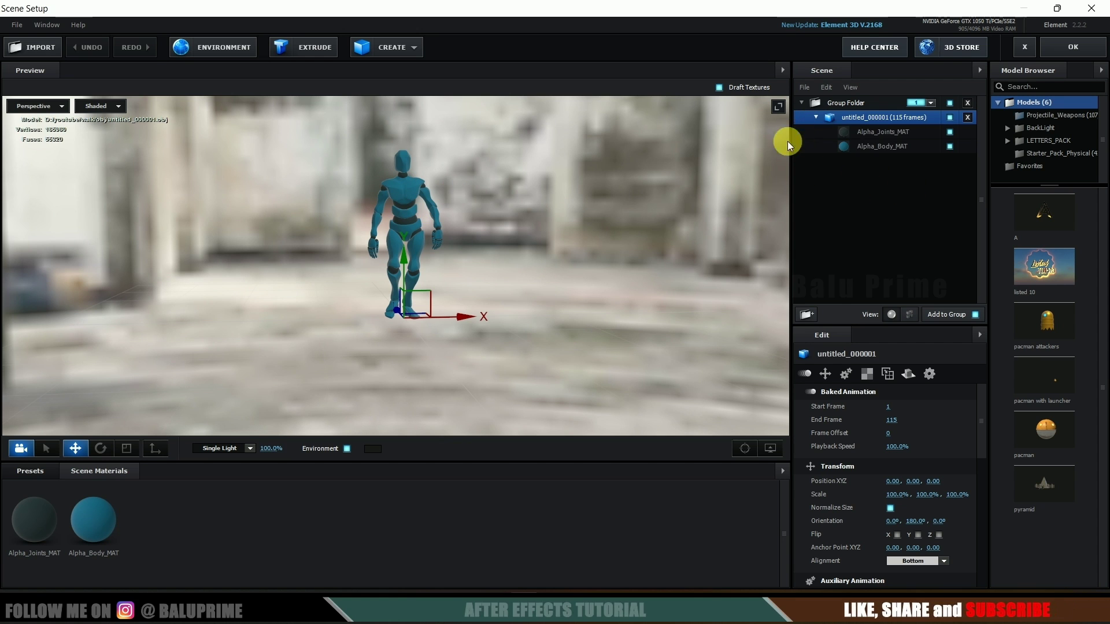
click(876, 132)
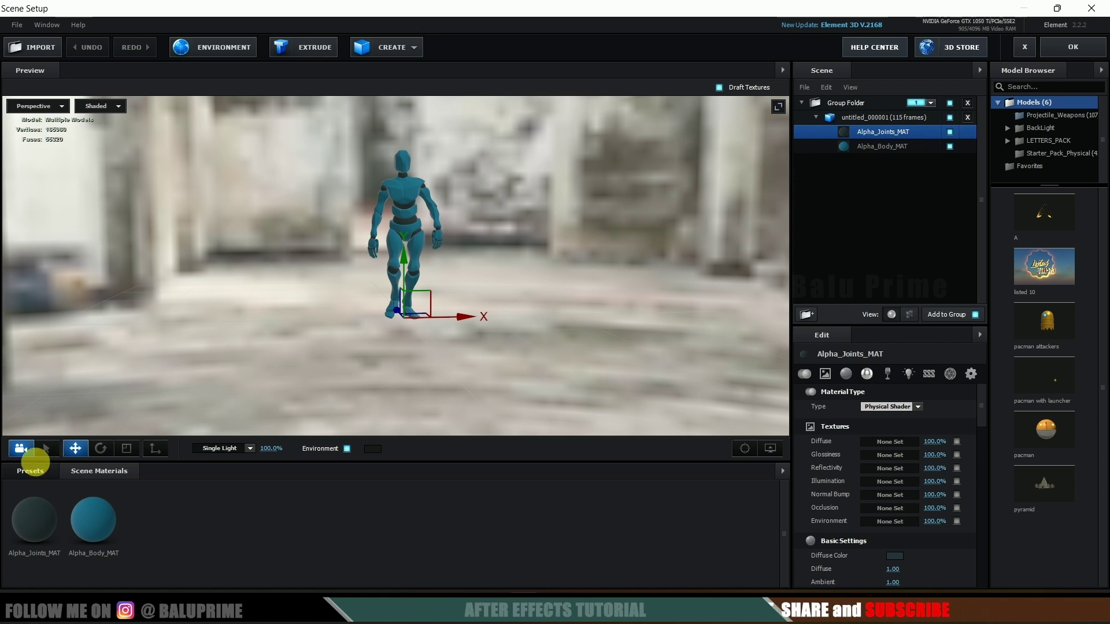
click(30, 470)
click(64, 563)
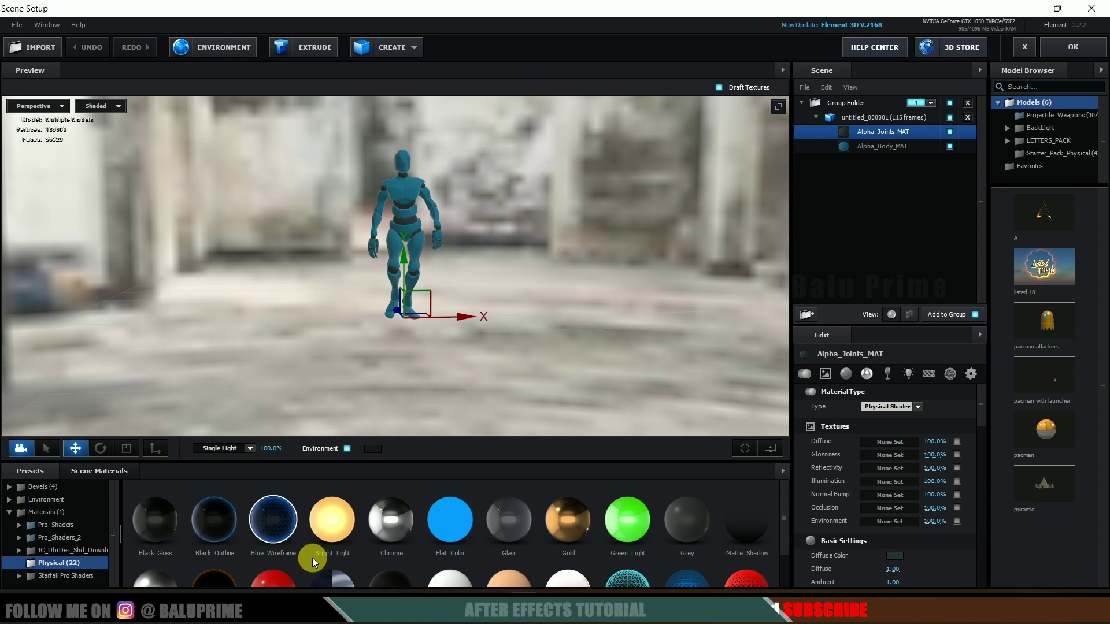
drag(384, 513, 890, 130)
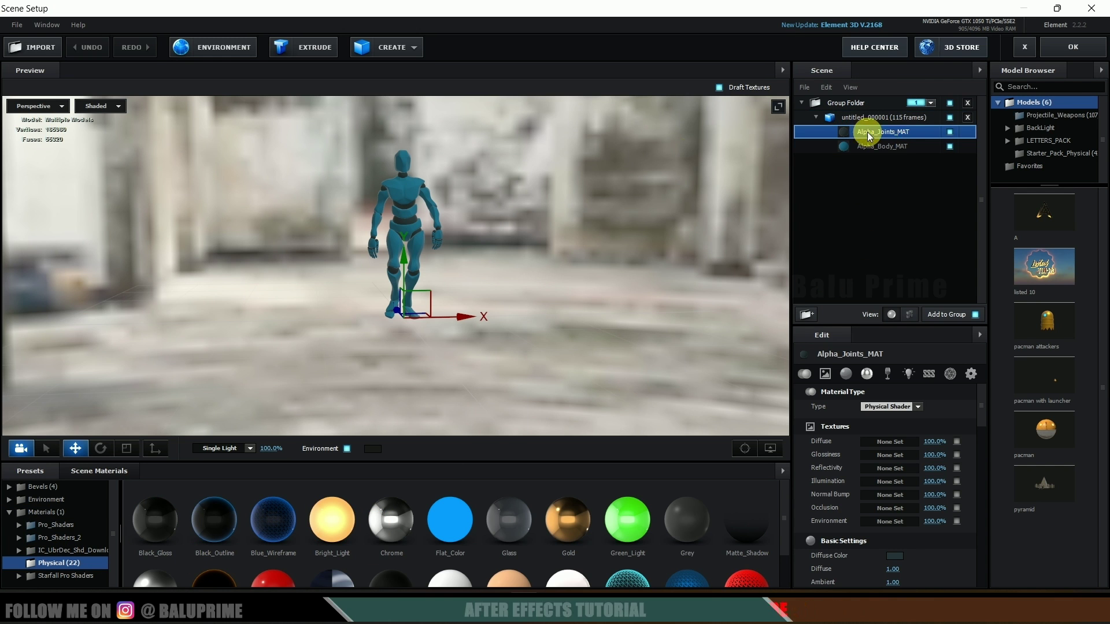
scroll(507, 235, up, 3)
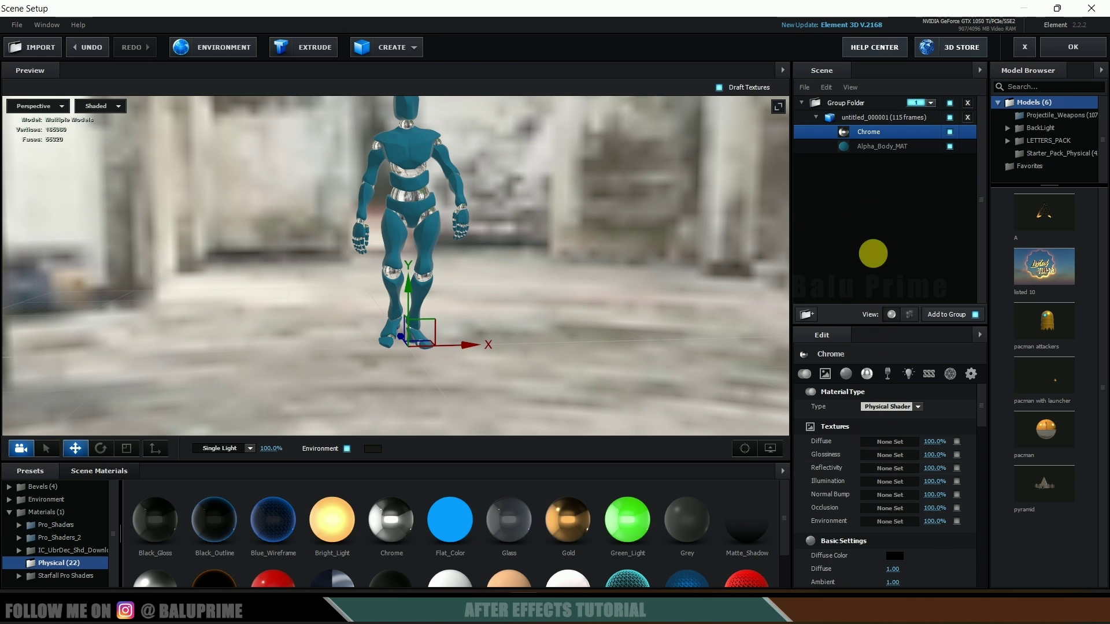
scroll(836, 470, down, 3)
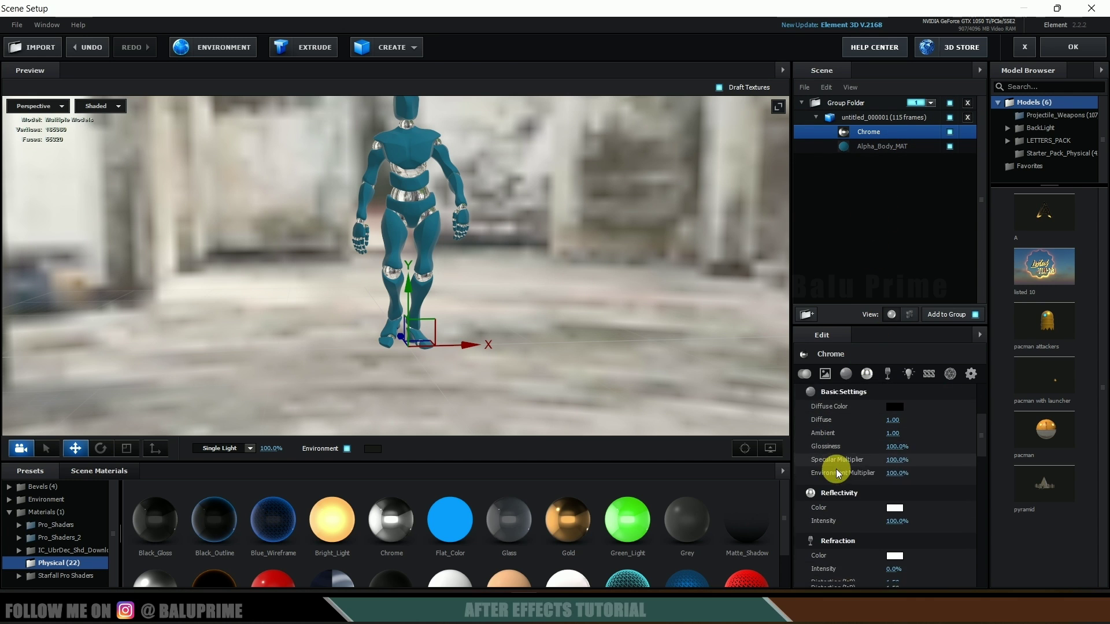
drag(896, 433, 867, 435)
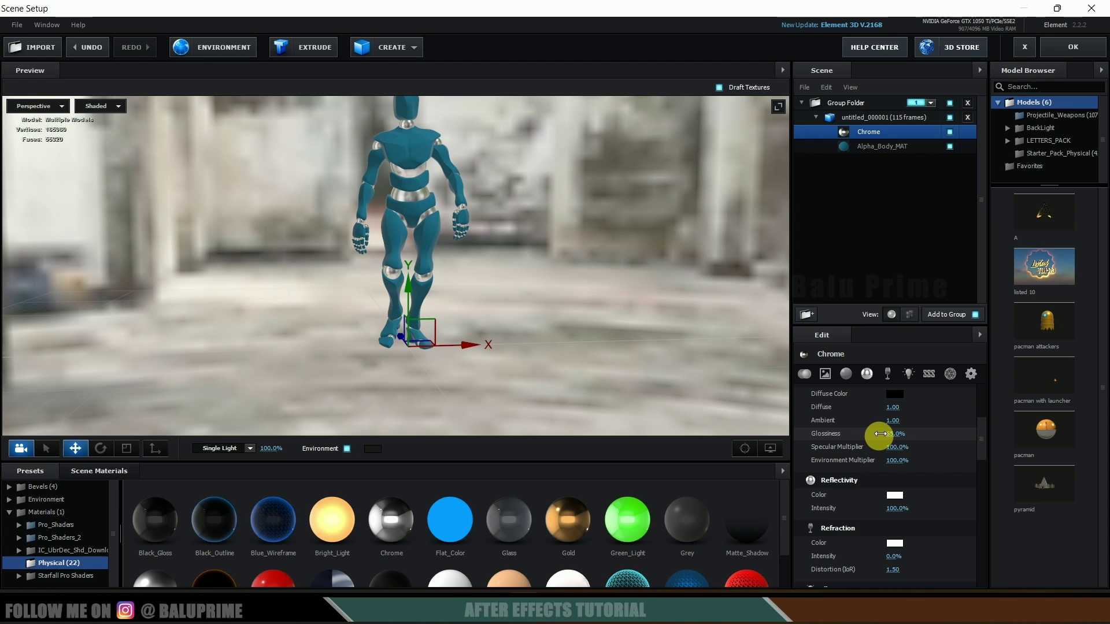
Step: Set the Alpha_Body_MAT glossiness to 83.0% and refraction intensity to 0.2%, and accept the scene setup
click(876, 147)
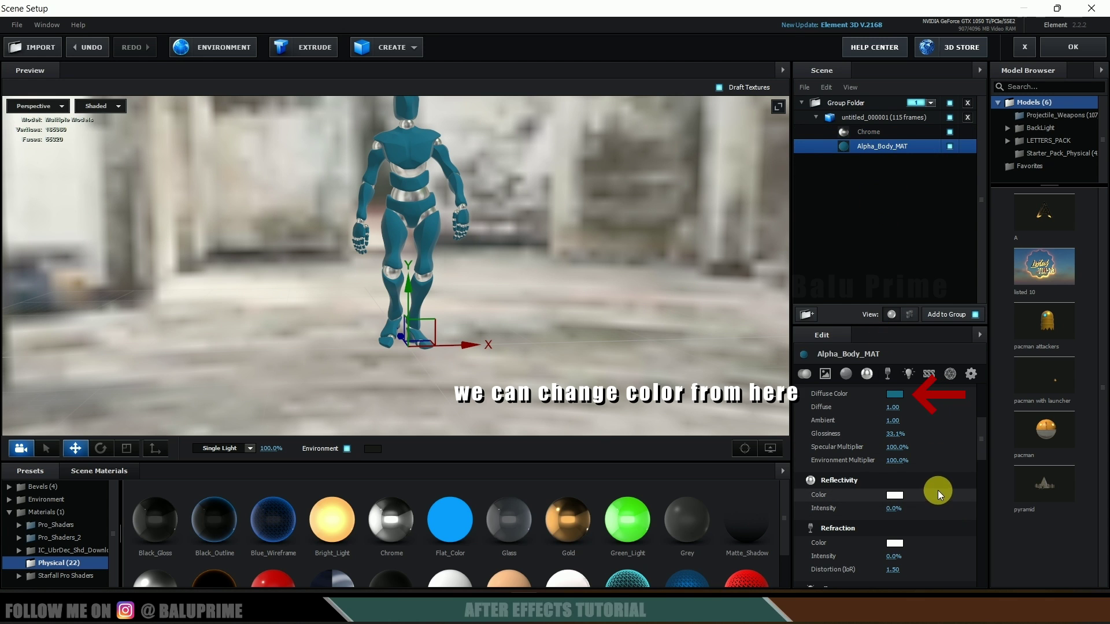
click(898, 438)
drag(899, 438, 960, 433)
scroll(918, 524, down, 1)
drag(898, 520, 885, 523)
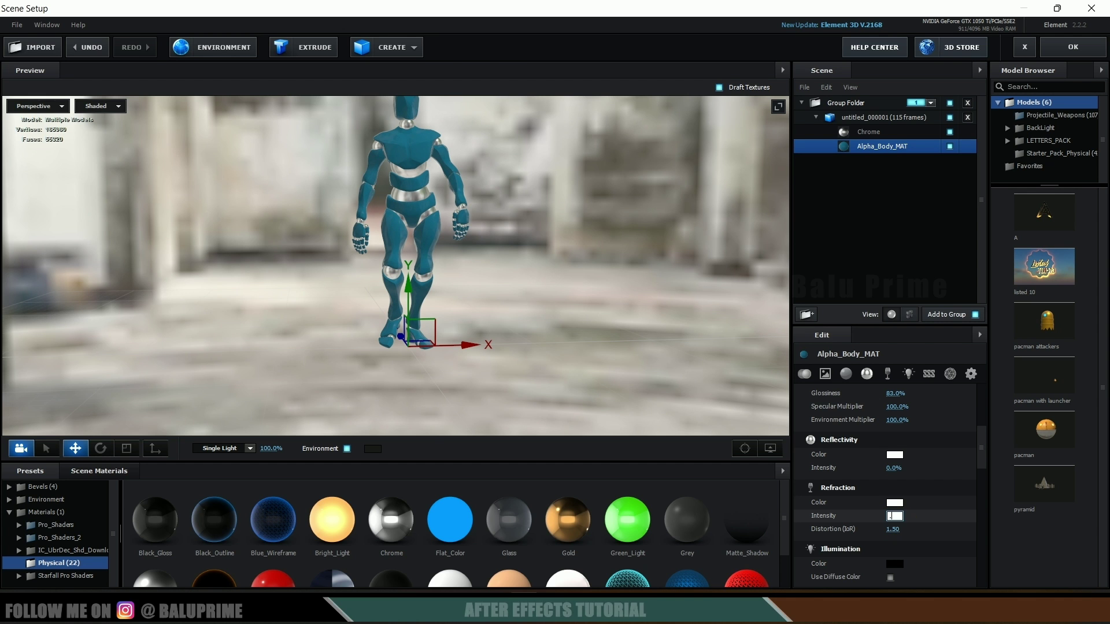
mouse_move(637, 324)
mouse_down()
mouse_move(701, 315)
mouse_move(639, 329)
mouse_up()
click(1073, 46)
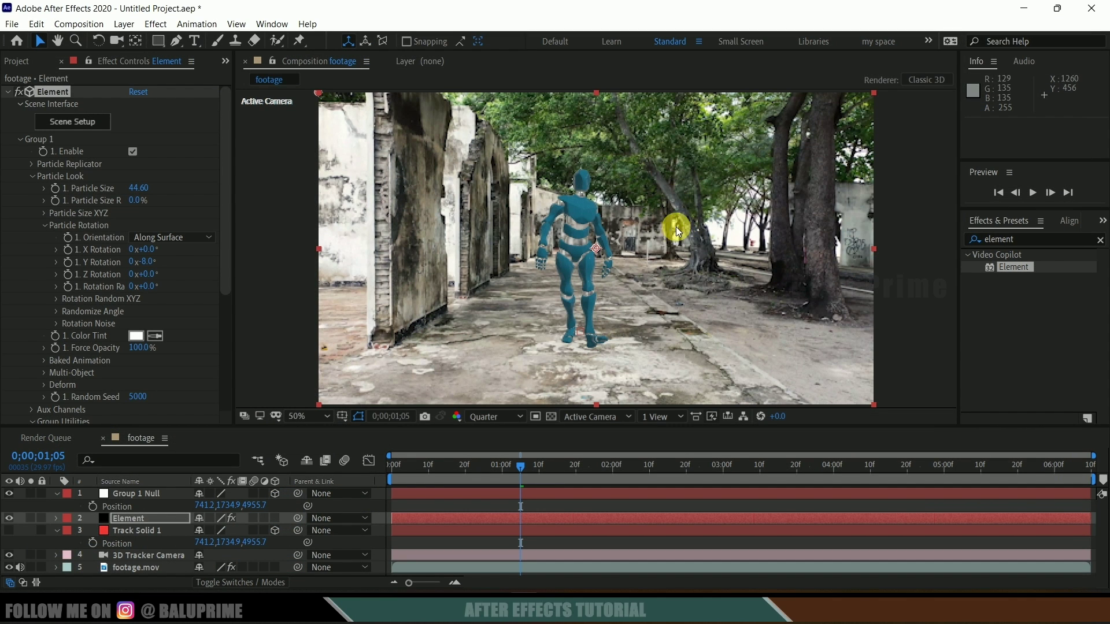
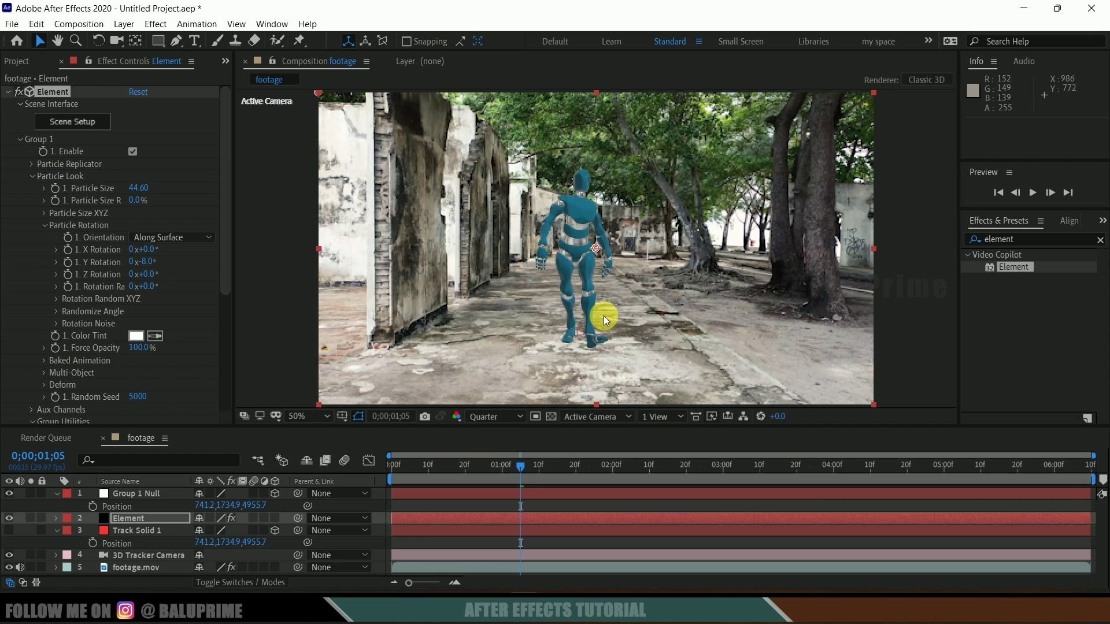
Step: Create a plane in the Element scene under the character and scale it uniformly to about 2302.8%
click(81, 129)
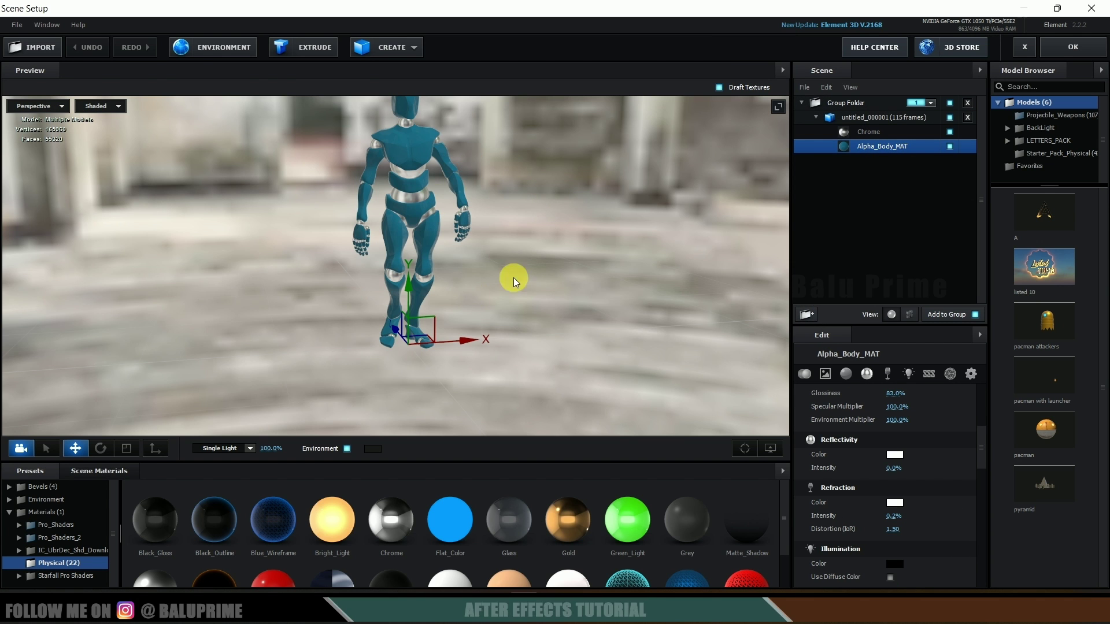
click(402, 51)
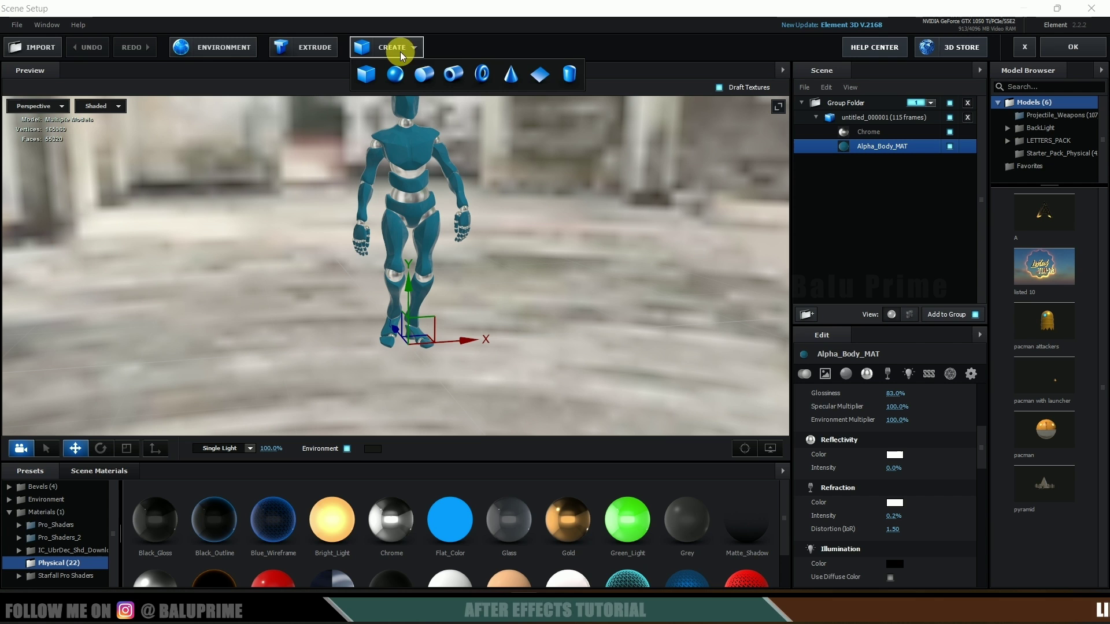
click(546, 76)
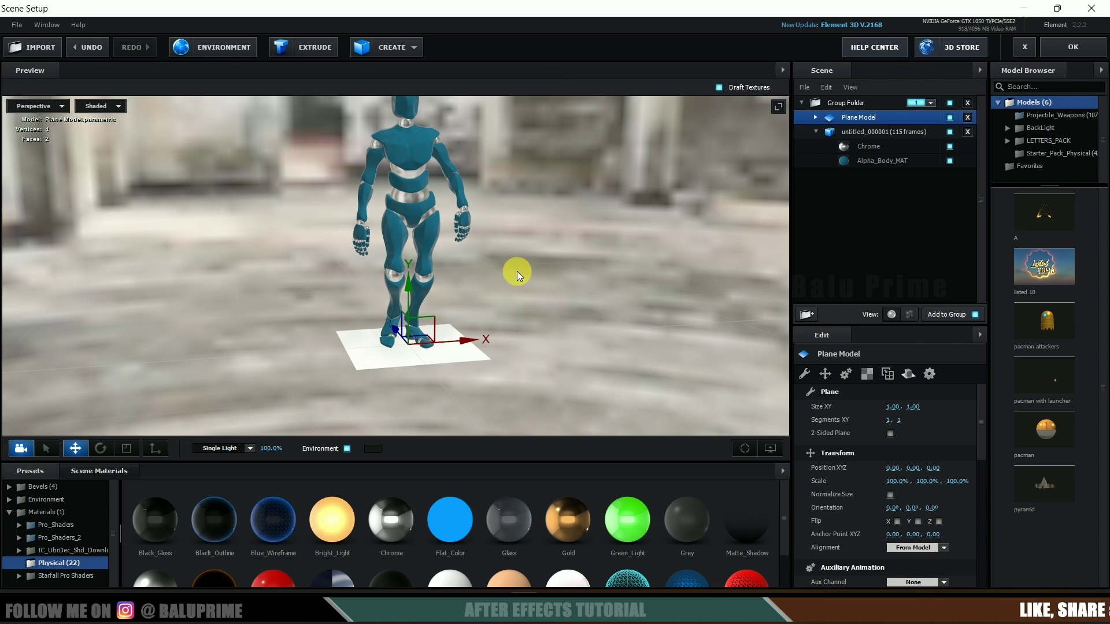
key(r)
drag(411, 341, 1105, 346)
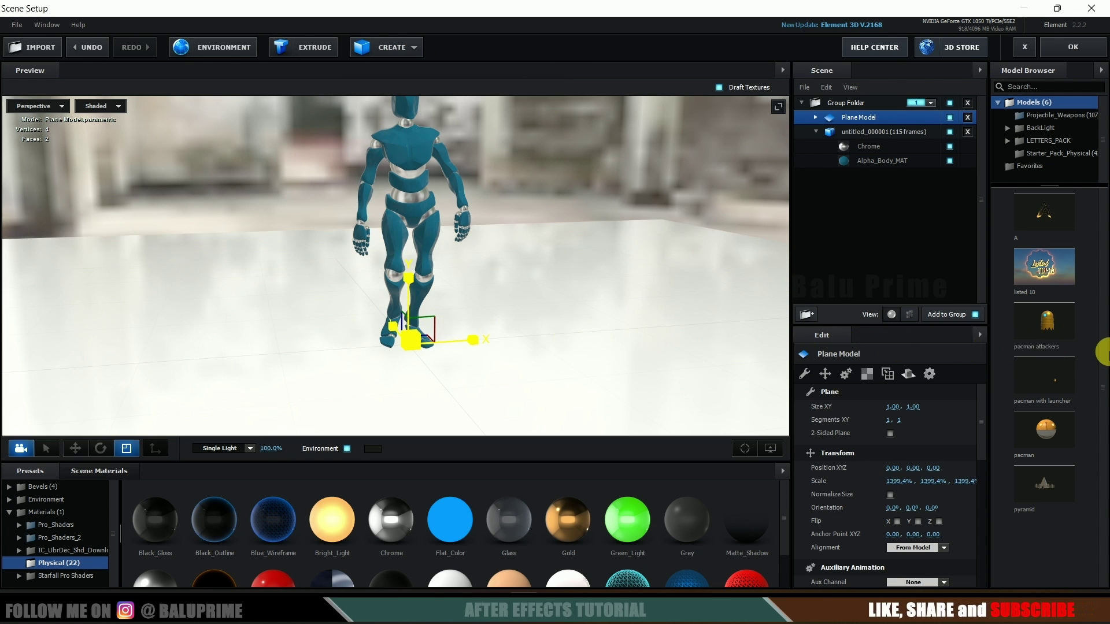
scroll(675, 307, down, 2)
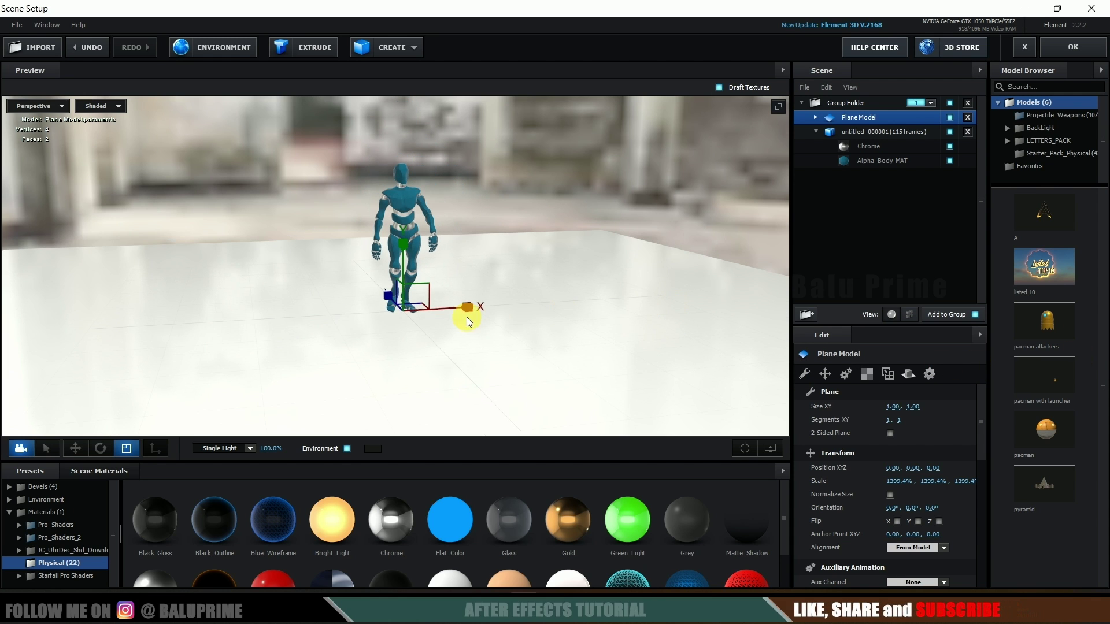
drag(407, 308, 685, 320)
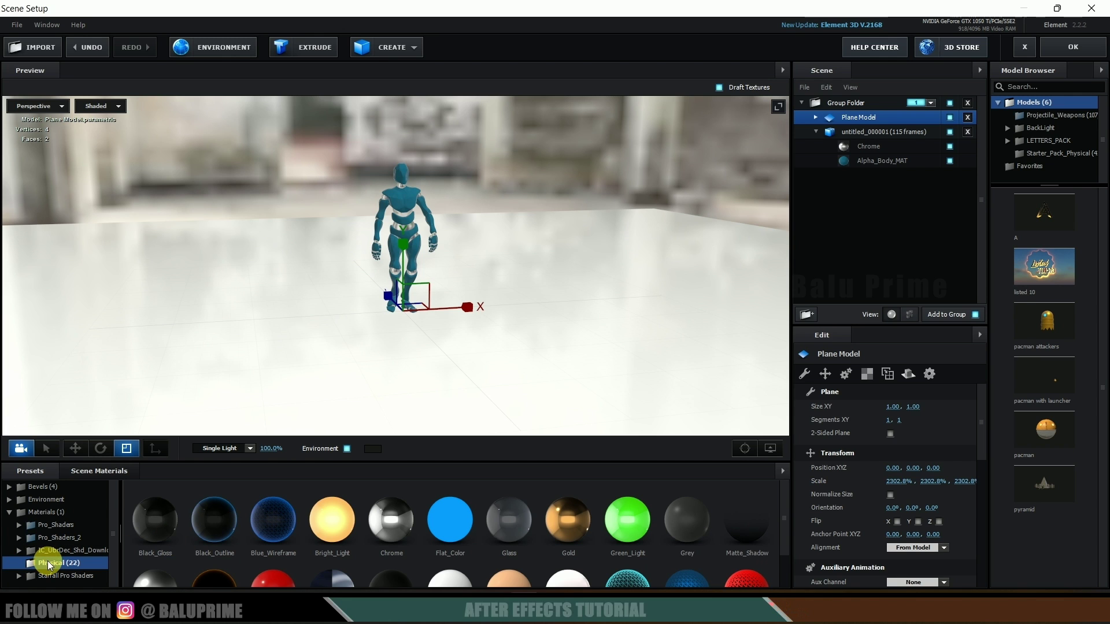
Step: Apply the Matte_Shadow physical material to the ground plane and accept the scene setup
drag(749, 520, 653, 348)
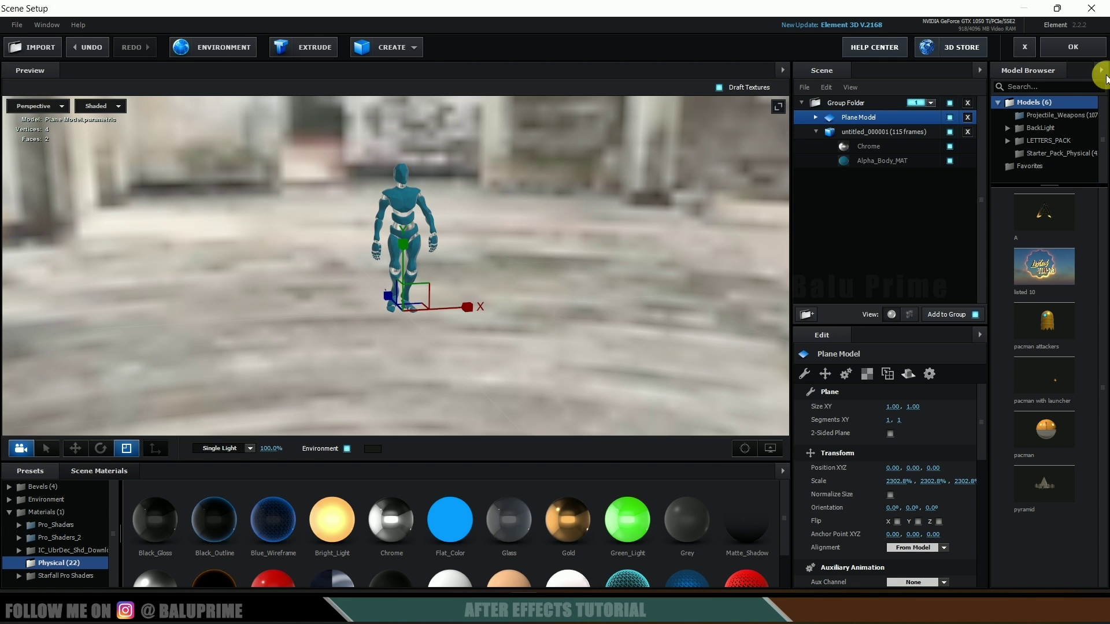
click(1072, 51)
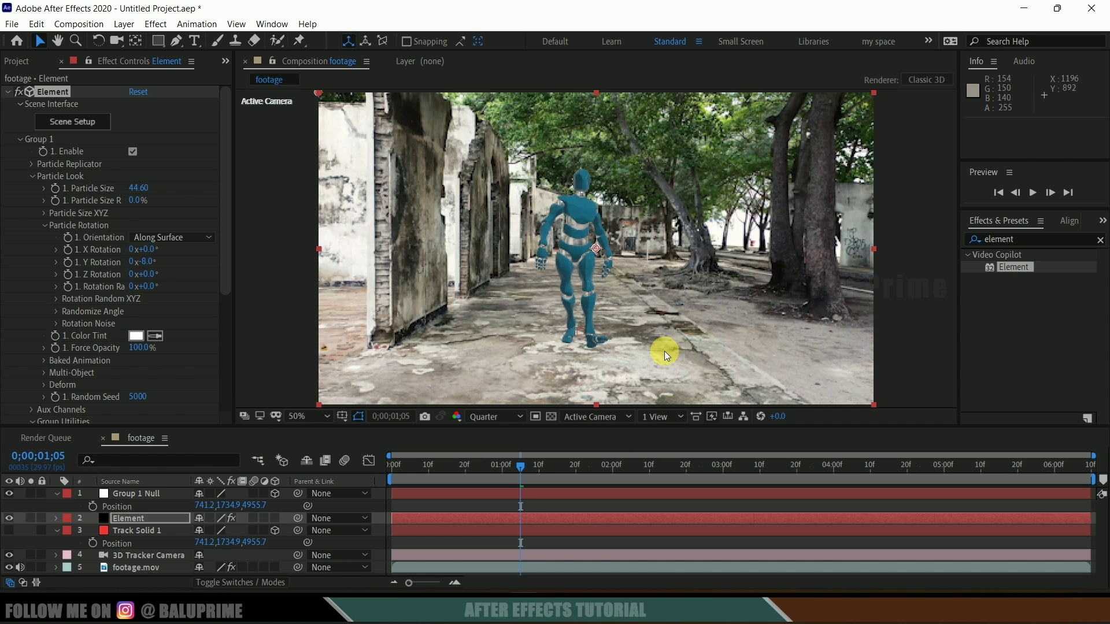
Step: Add a Parallel light layer with 100% intensity and Casts Shadows enabled
click(124, 24)
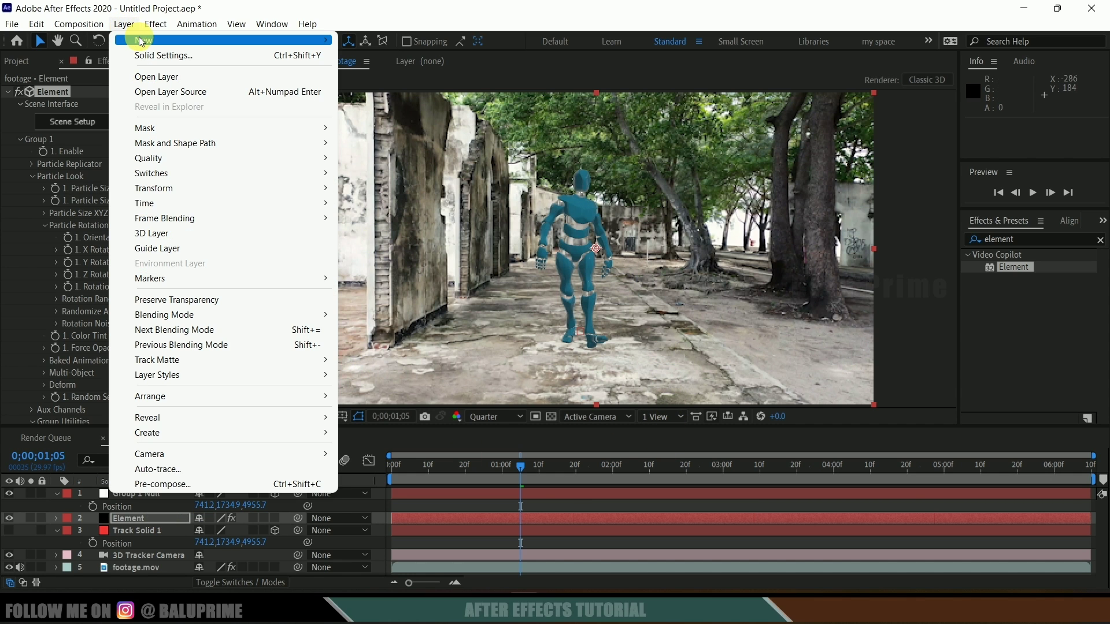
mouse_move(145, 40)
click(392, 71)
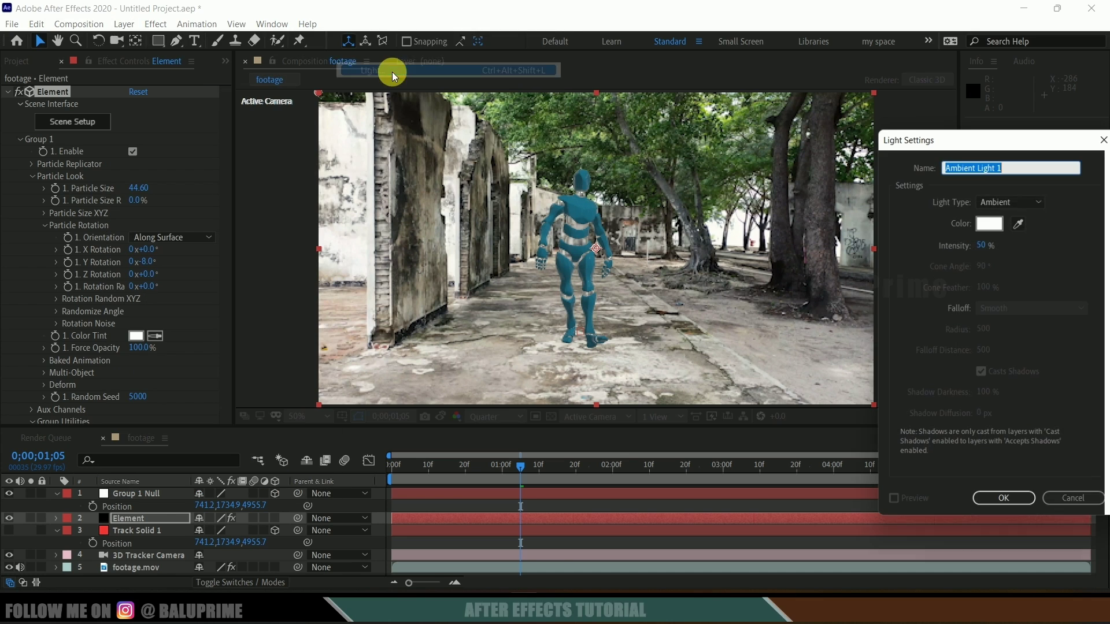
click(1008, 199)
click(1009, 214)
click(981, 243)
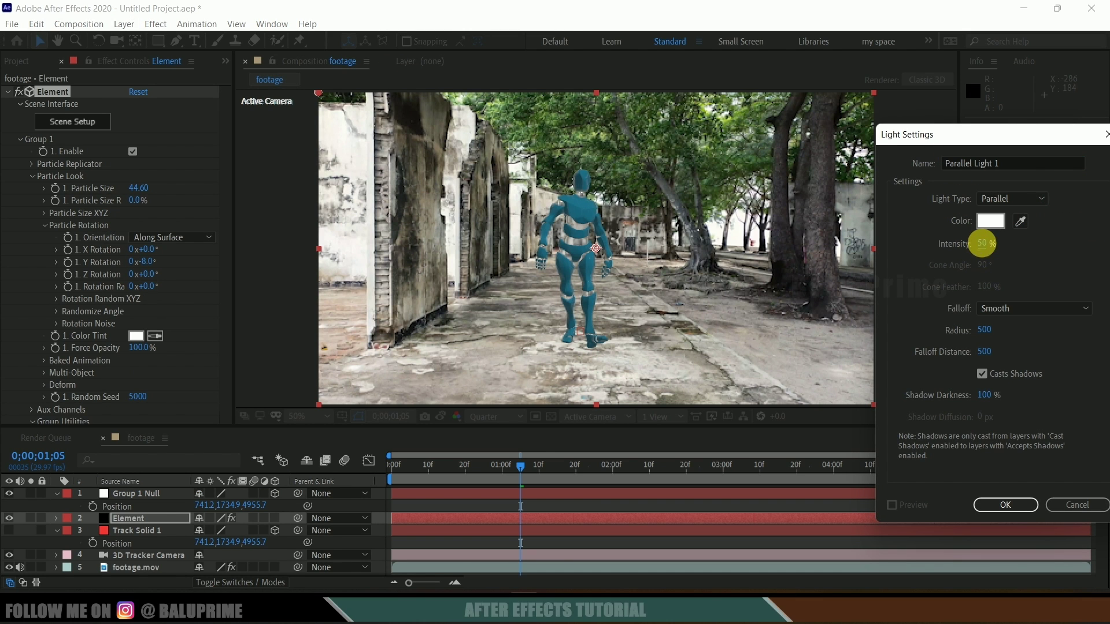
text(100)
click(914, 303)
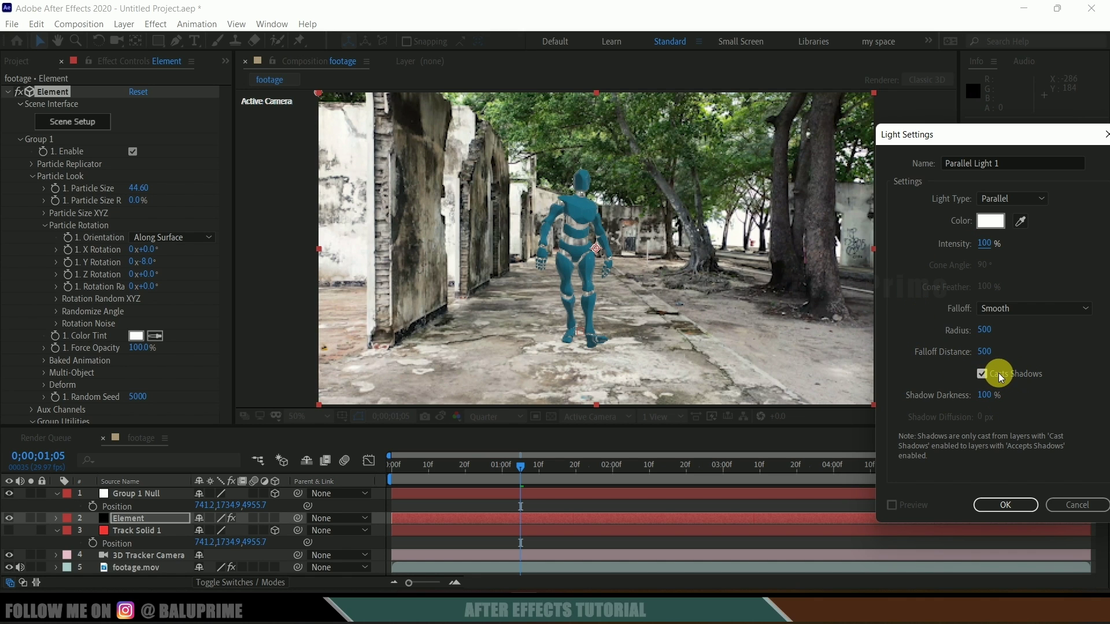
click(983, 373)
click(982, 373)
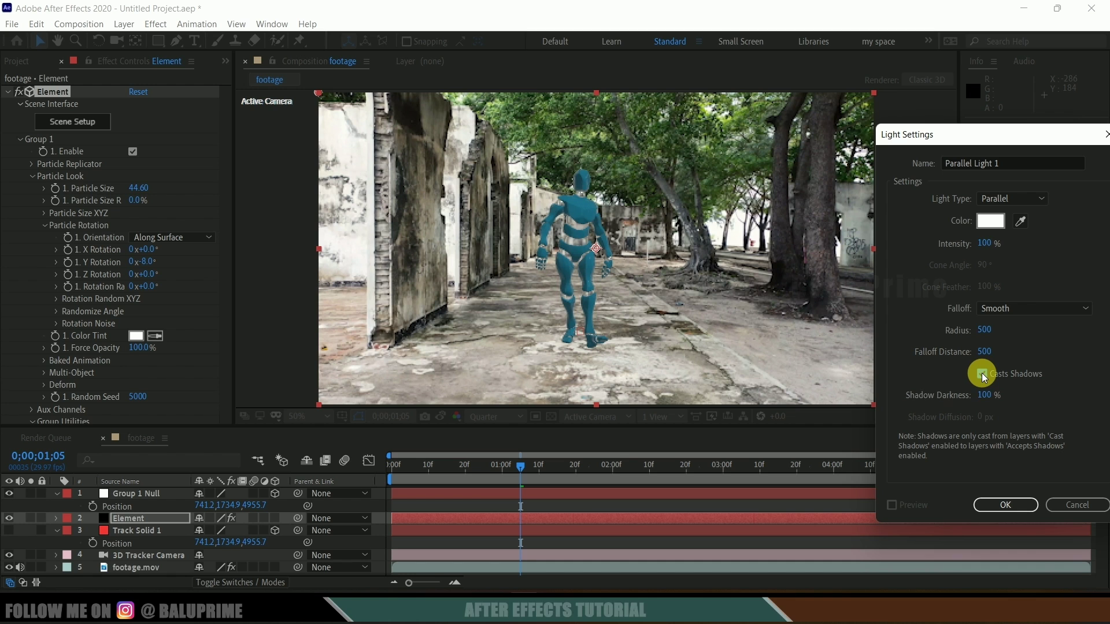
click(998, 502)
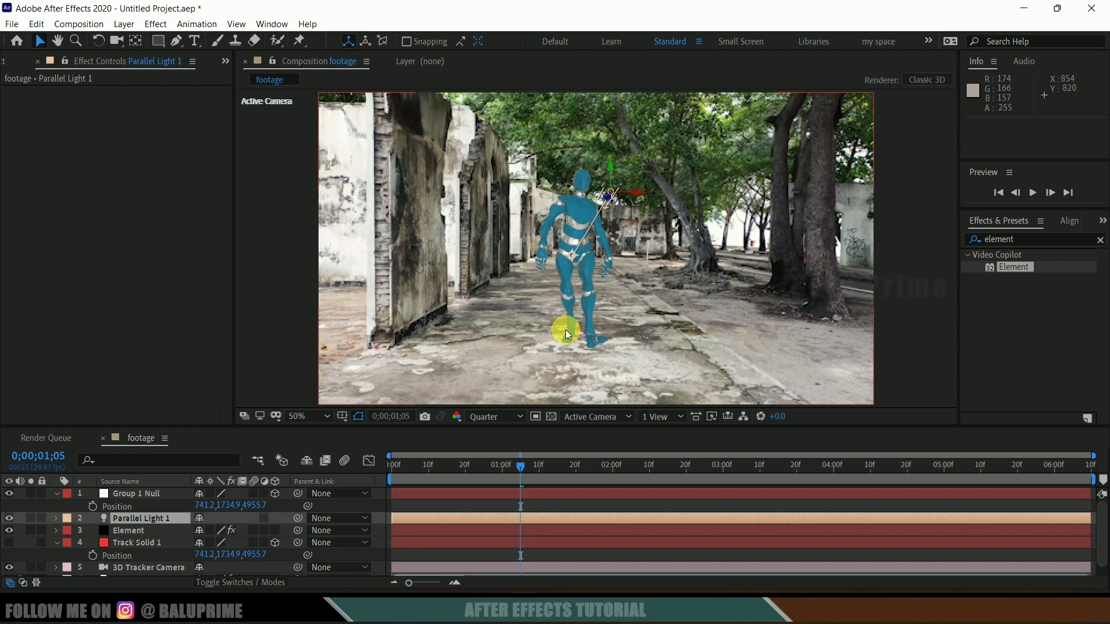
Step: Enable shadows in the Element layer's render settings and set the shadow mode to Ray-Traced
click(138, 531)
scroll(102, 318, down, 3)
scroll(102, 317, down, 3)
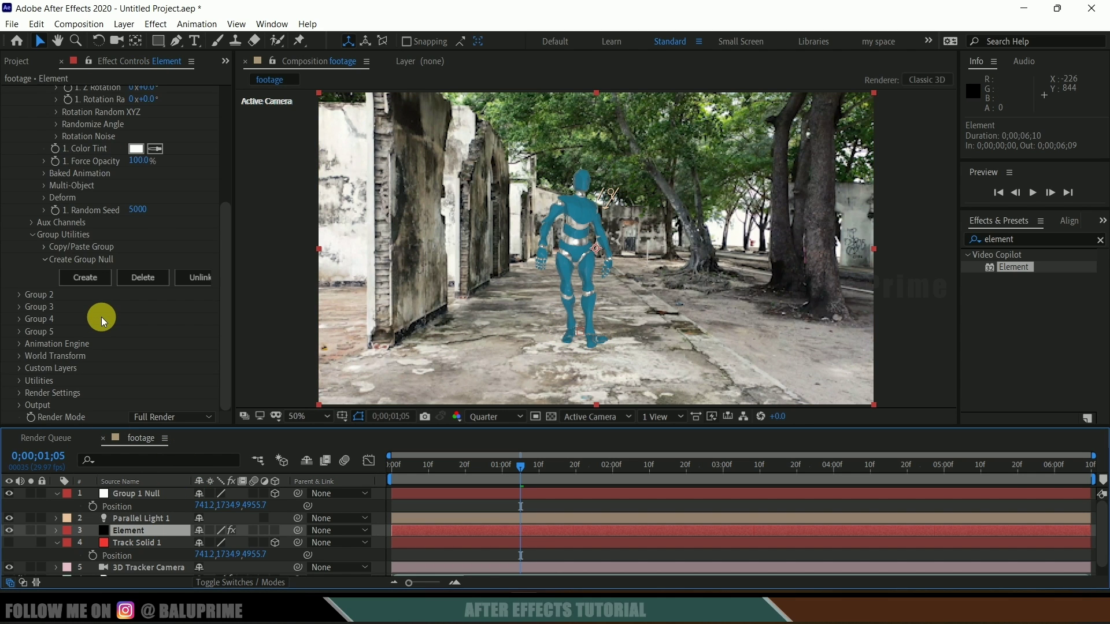
click(21, 394)
click(20, 394)
scroll(22, 347, down, 5)
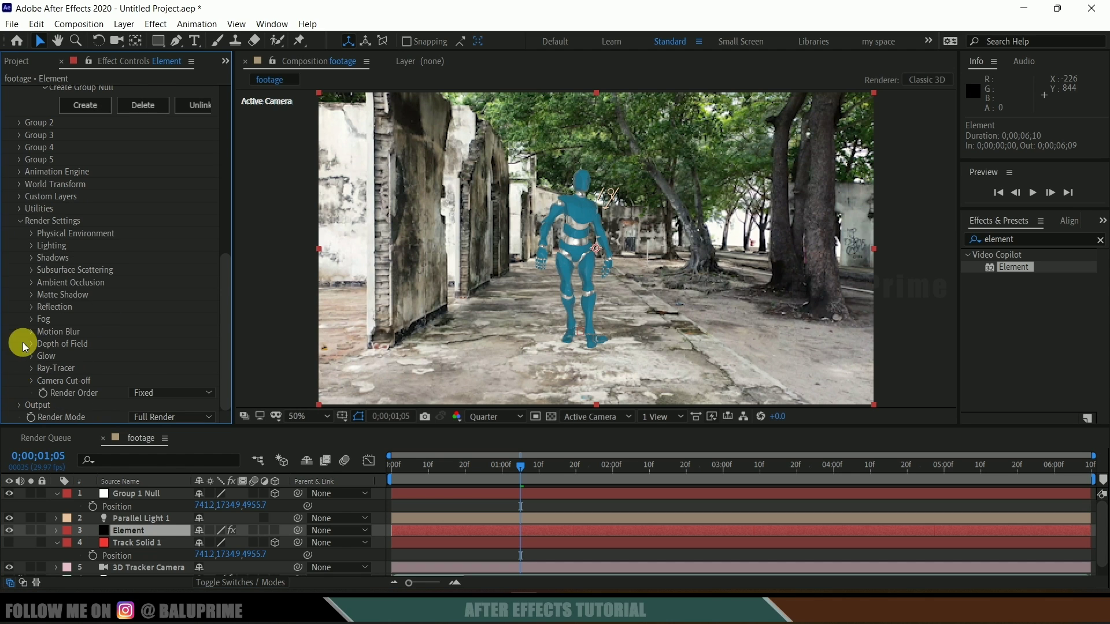
click(31, 258)
scroll(31, 270, down, 1)
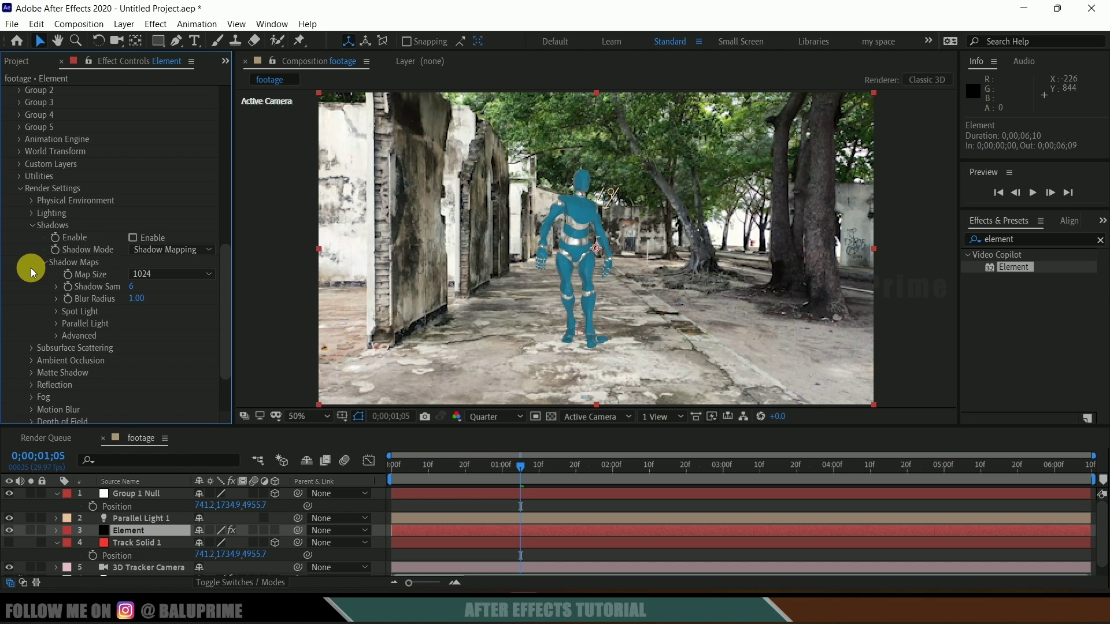
click(133, 238)
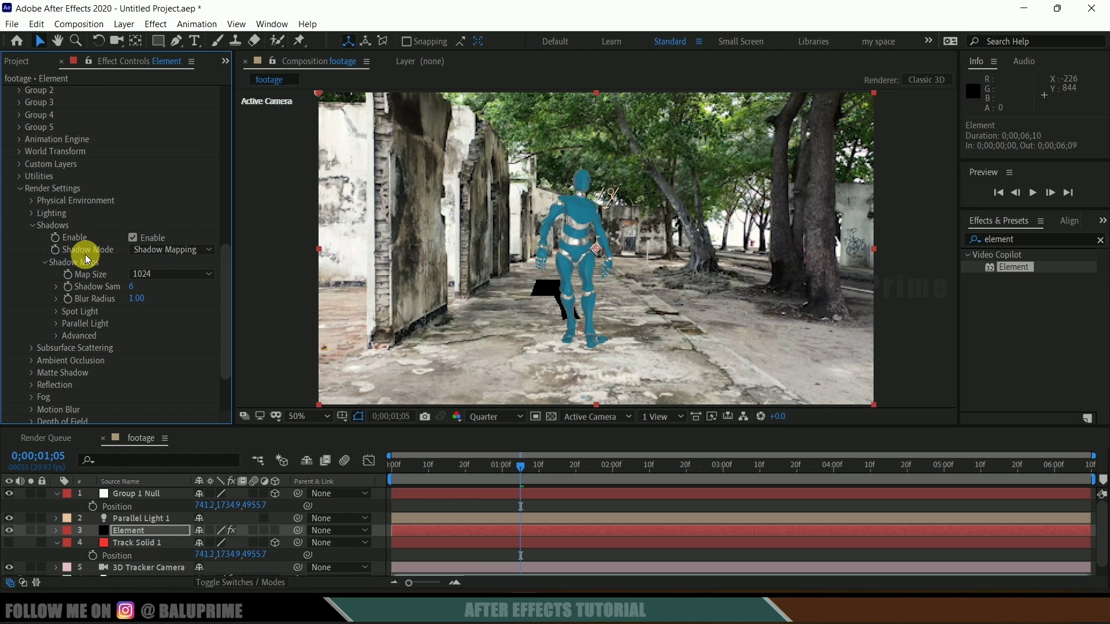
click(153, 249)
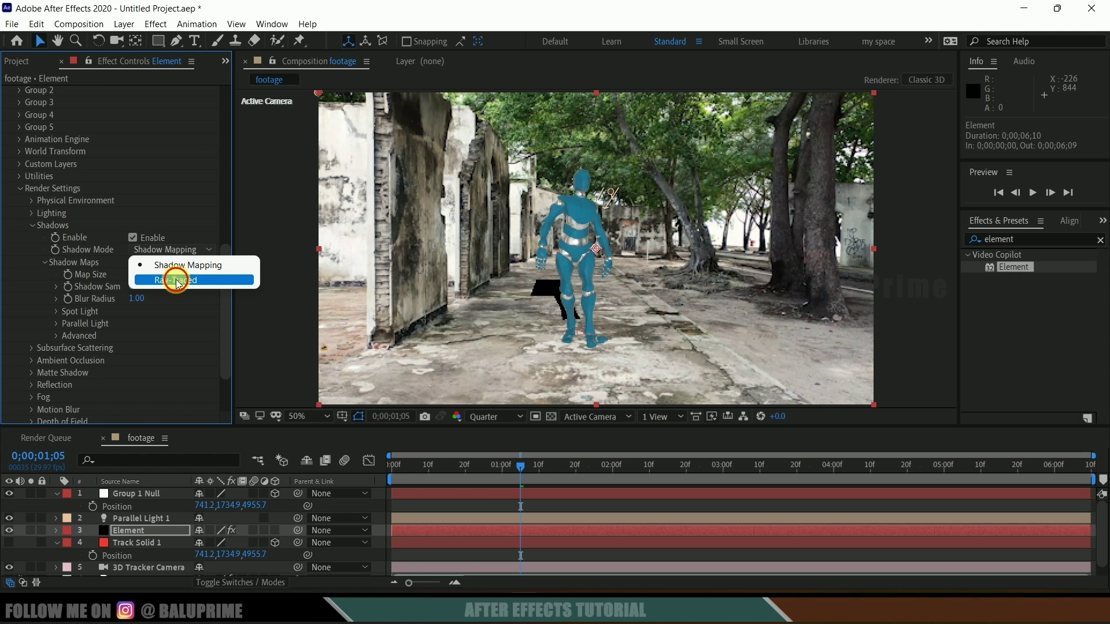
click(176, 279)
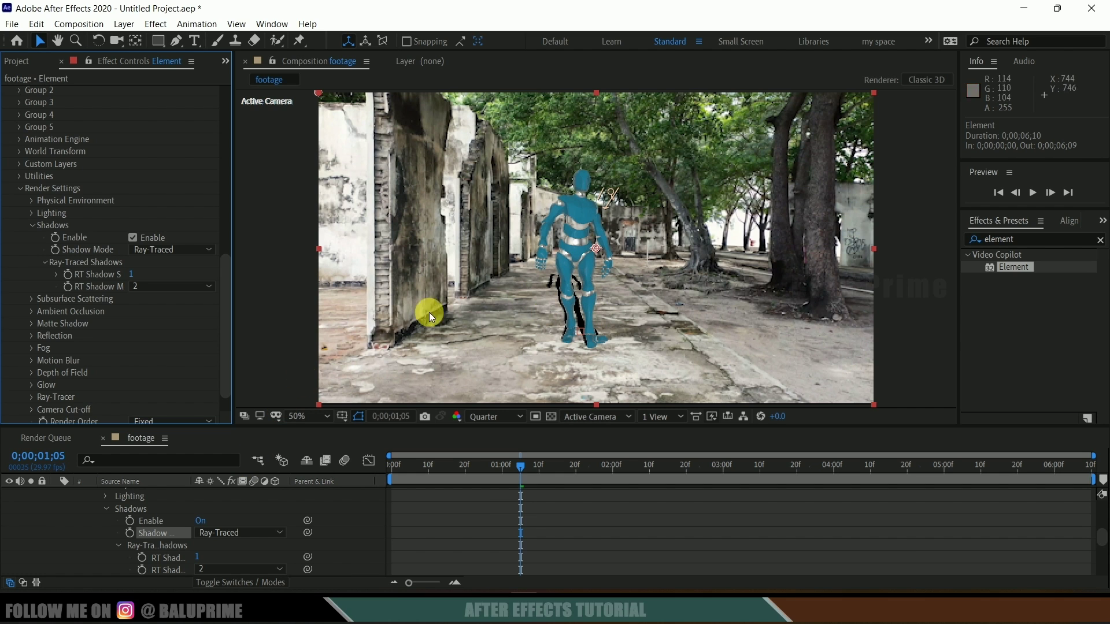
Step: Move Parallel Light 1 along Z to a position of 1040.0, 460.0, -165.7
scroll(161, 516, up, 10)
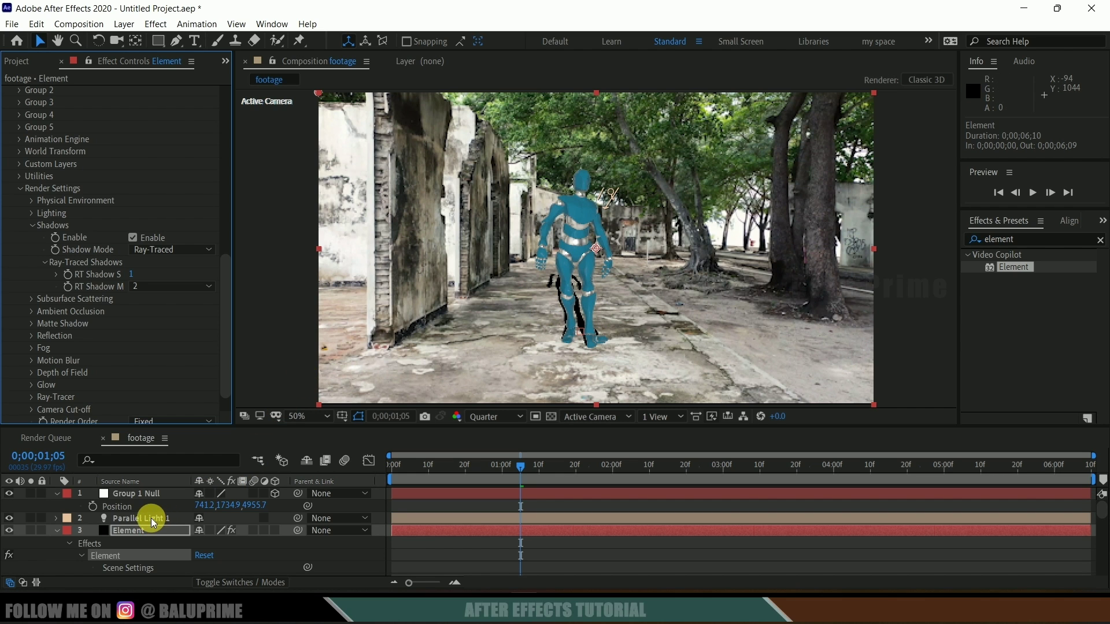
click(151, 518)
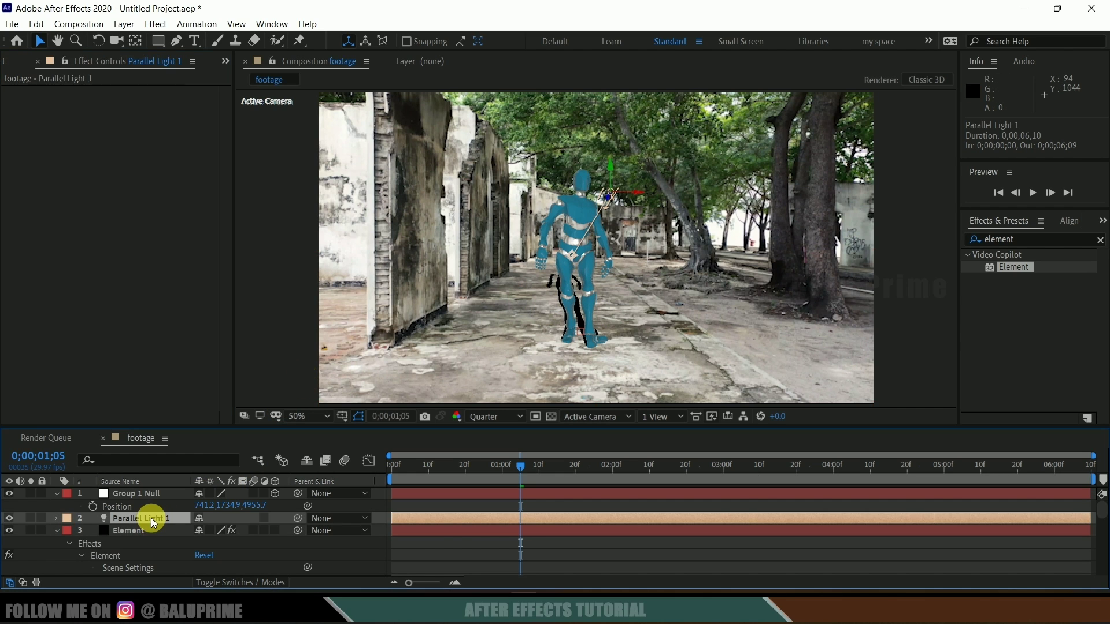
click(56, 519)
click(70, 532)
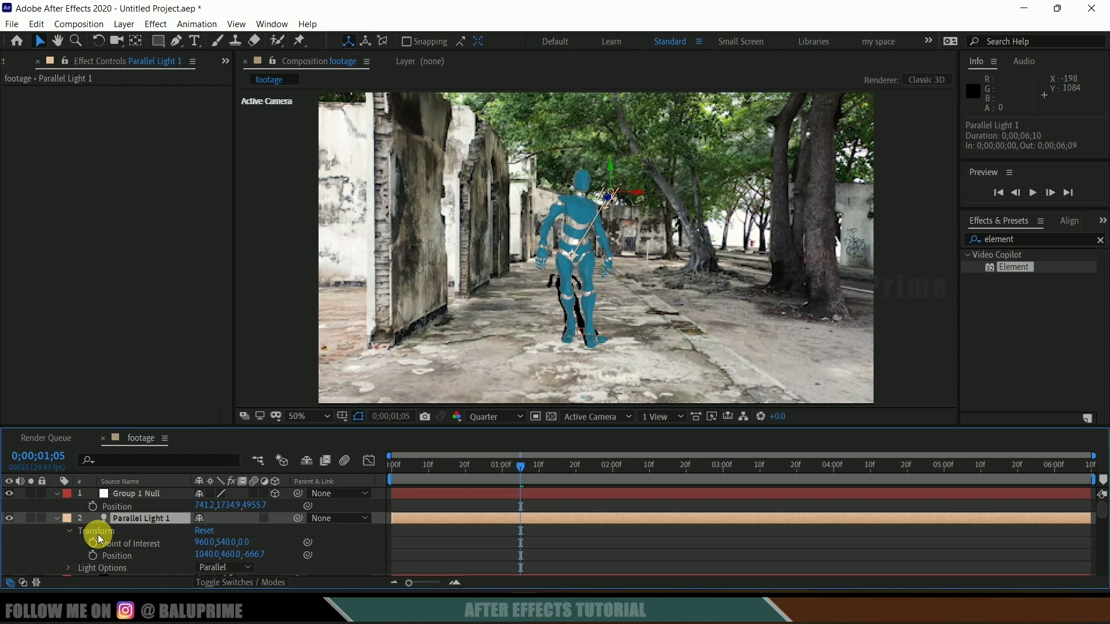
click(282, 559)
drag(283, 561, 605, 548)
Step: Reduce the Shadow Darkness of Parallel Light 1 to 35%
scroll(128, 557, down, 3)
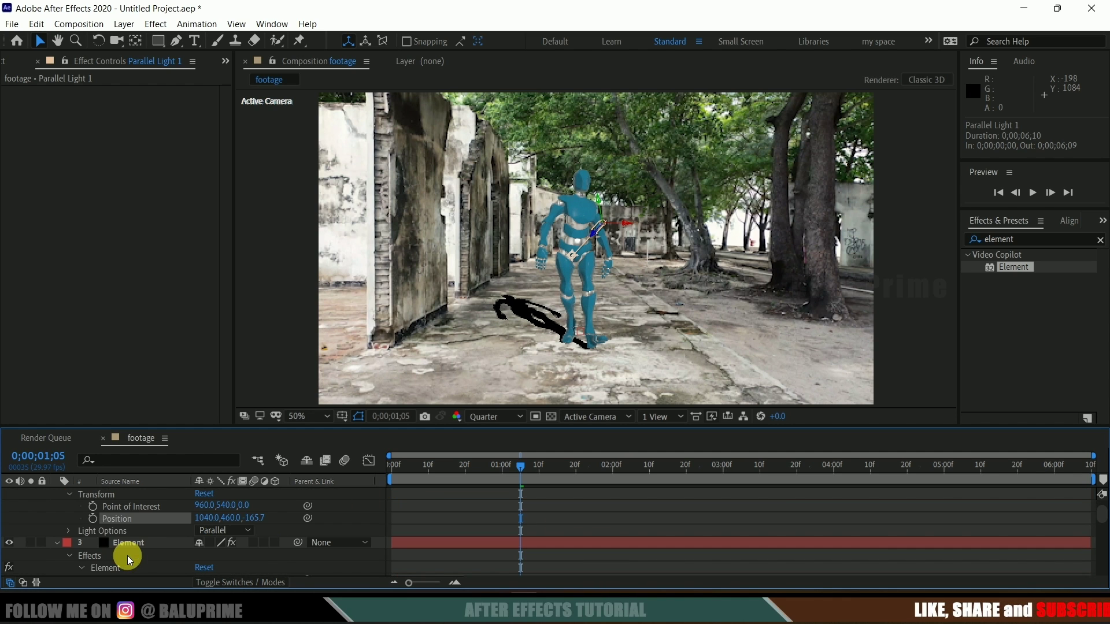
click(69, 531)
scroll(68, 530, down, 6)
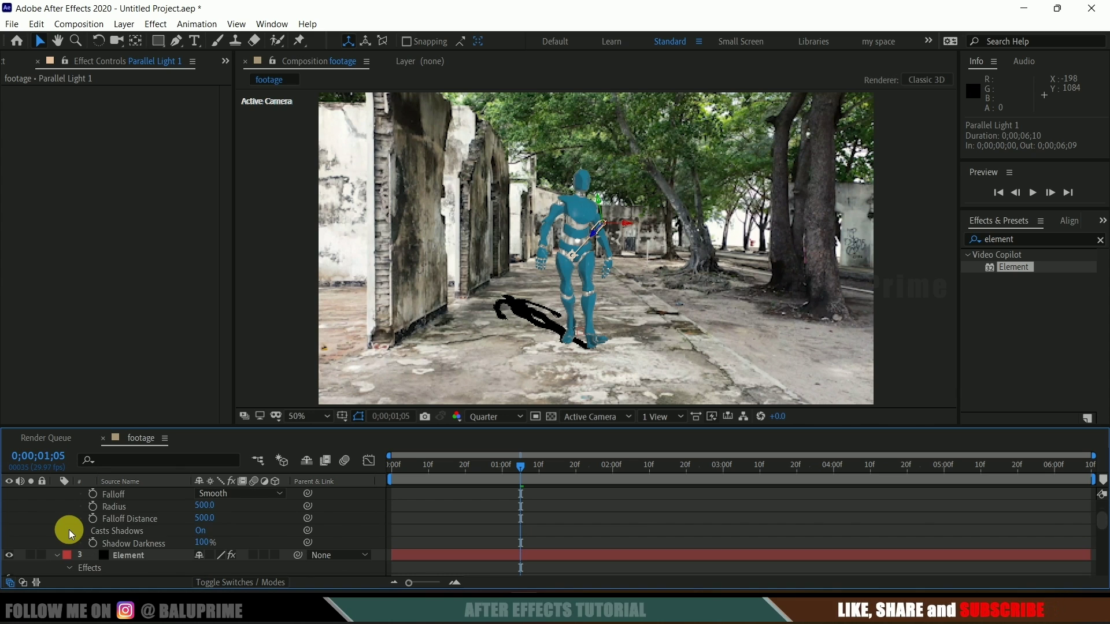
click(206, 543)
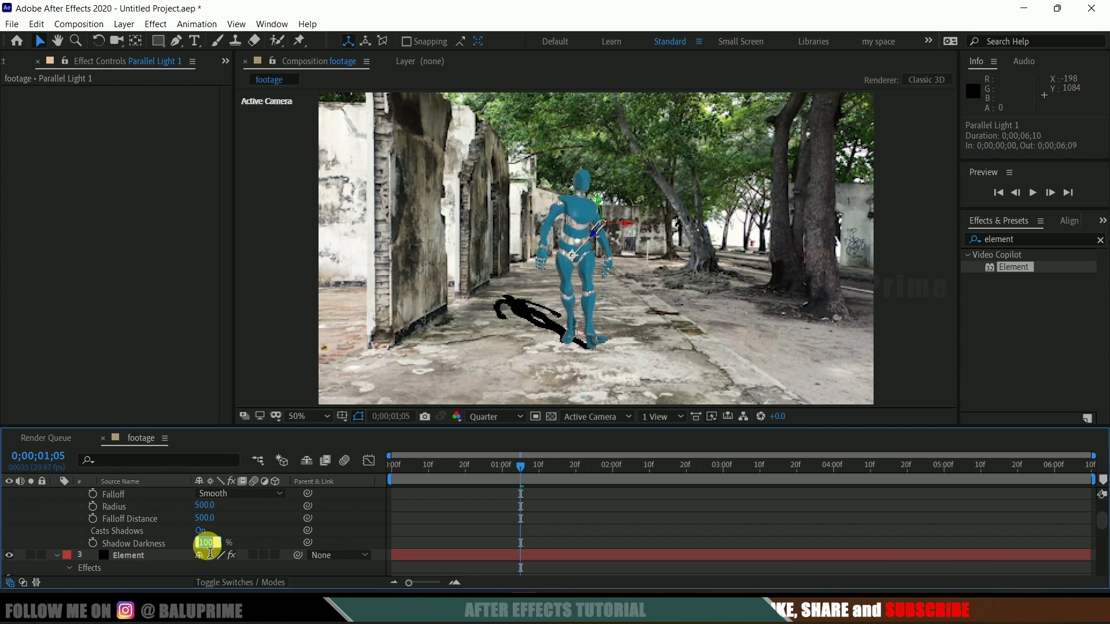
text(75)
key(Return)
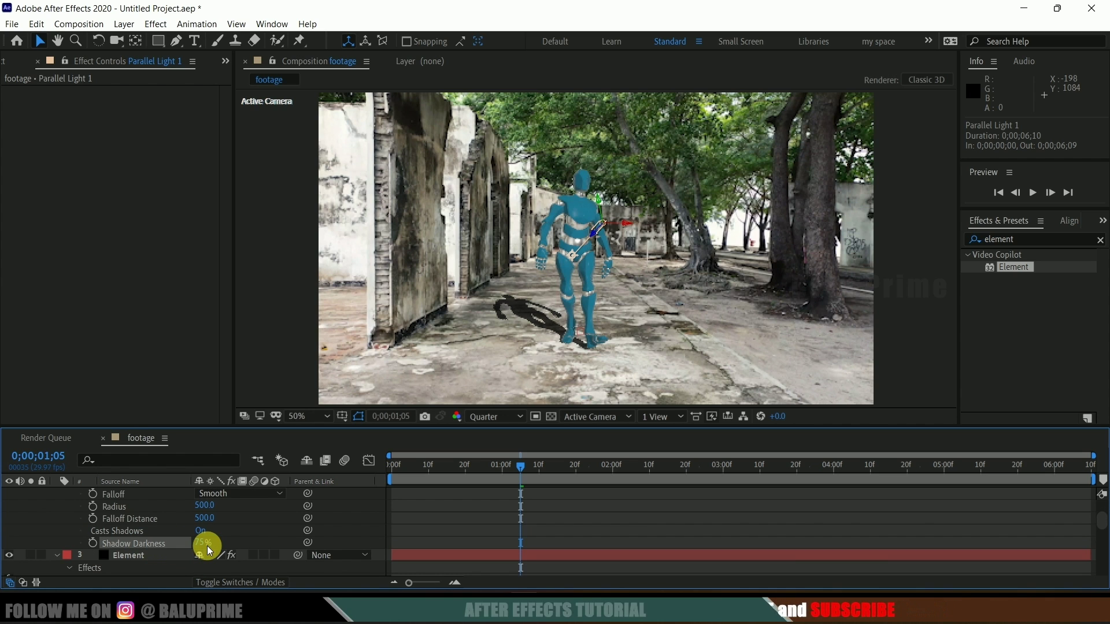
drag(207, 545, 184, 546)
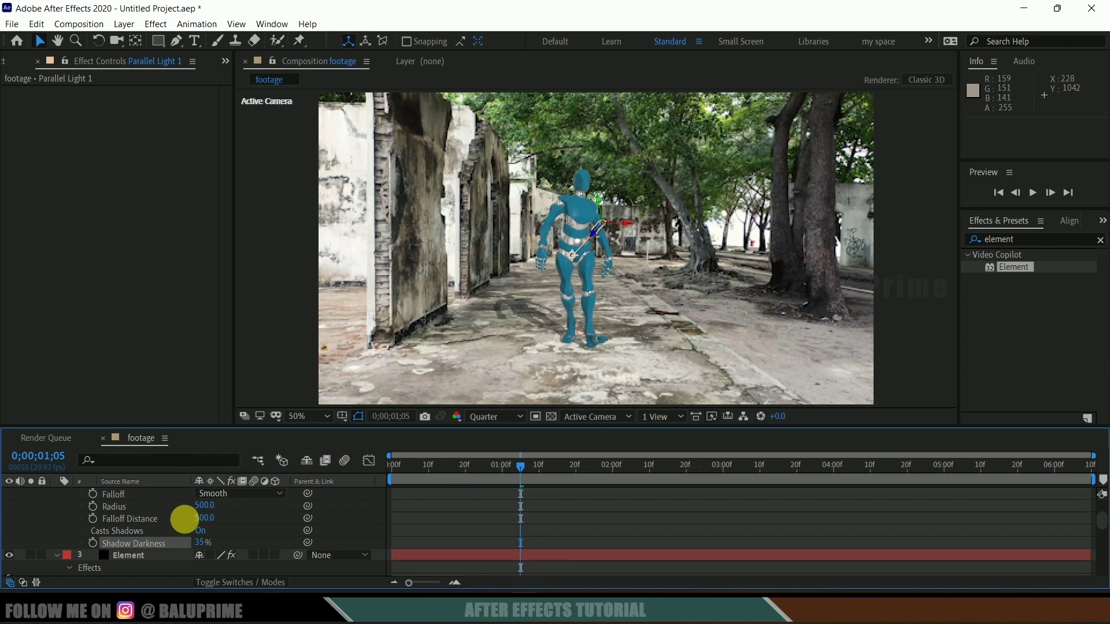
Step: Set the intensity of Parallel Light 1 to 75% and collapse the light layer's properties
scroll(158, 518, up, 3)
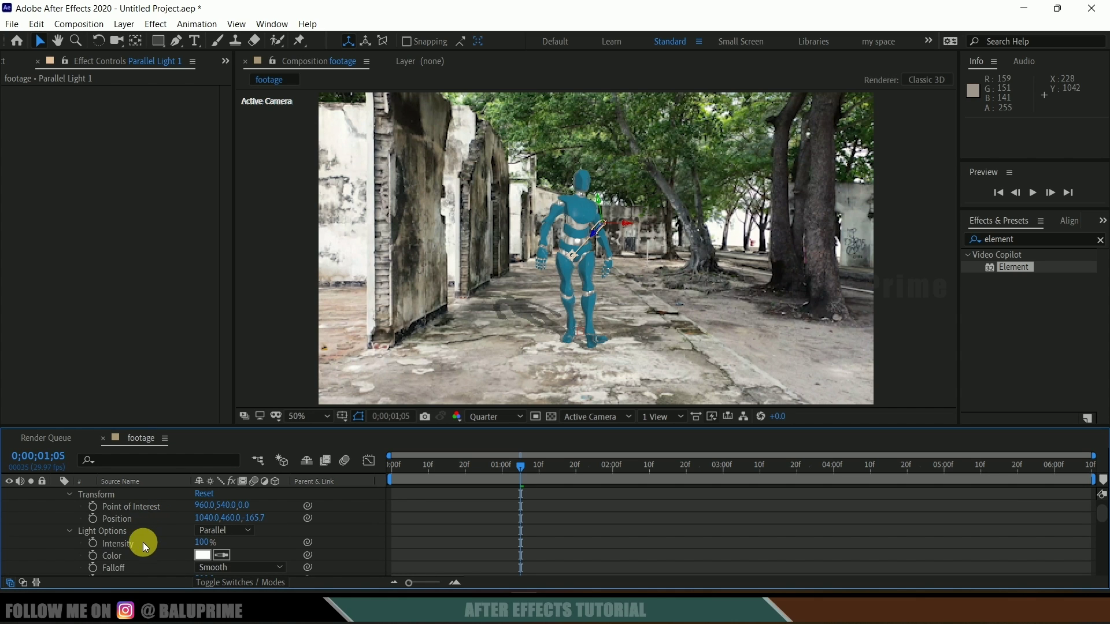
text(75)
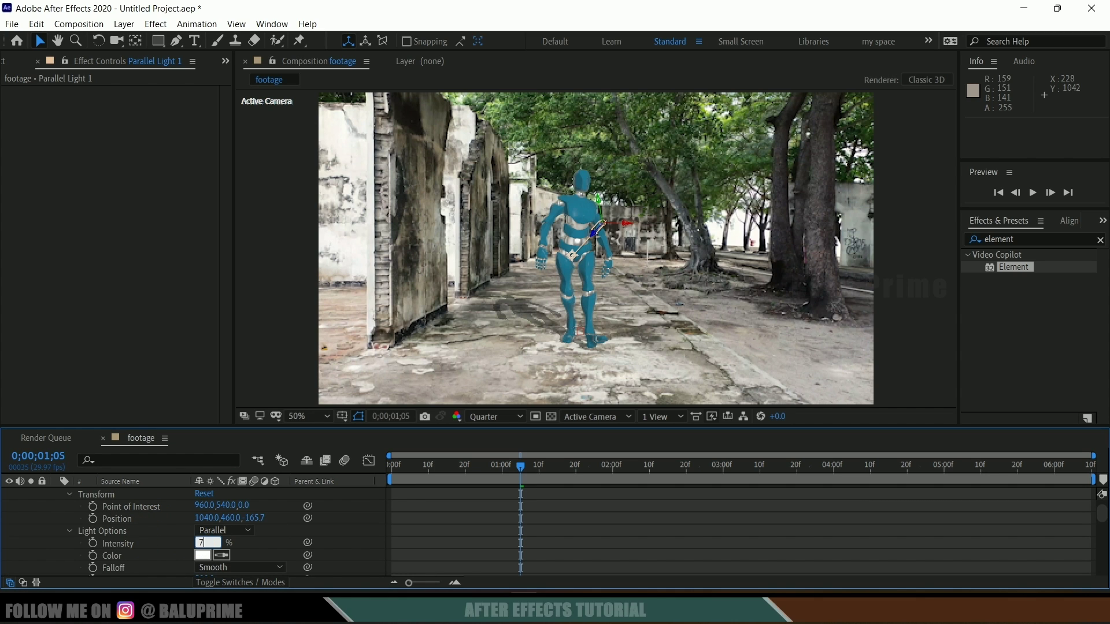
key(Return)
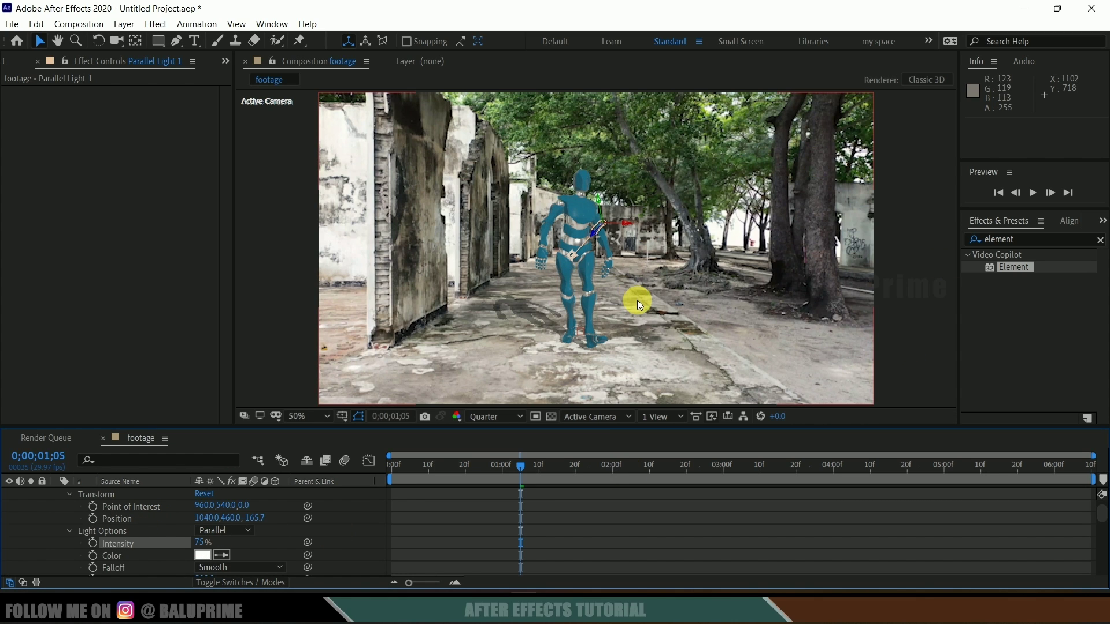
scroll(88, 523, up, 2)
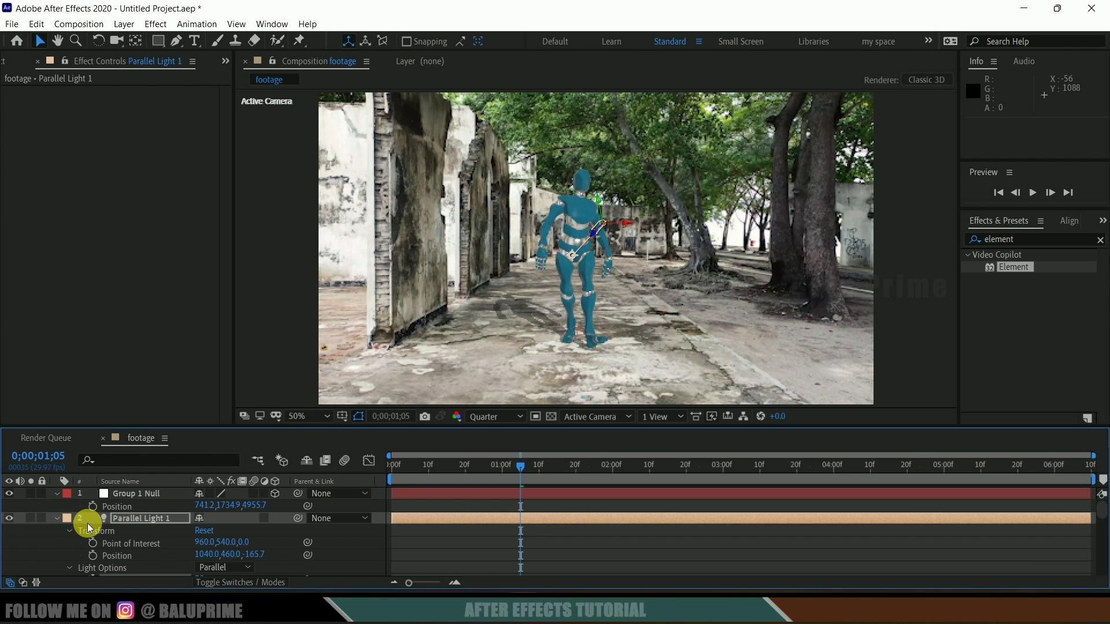
click(57, 519)
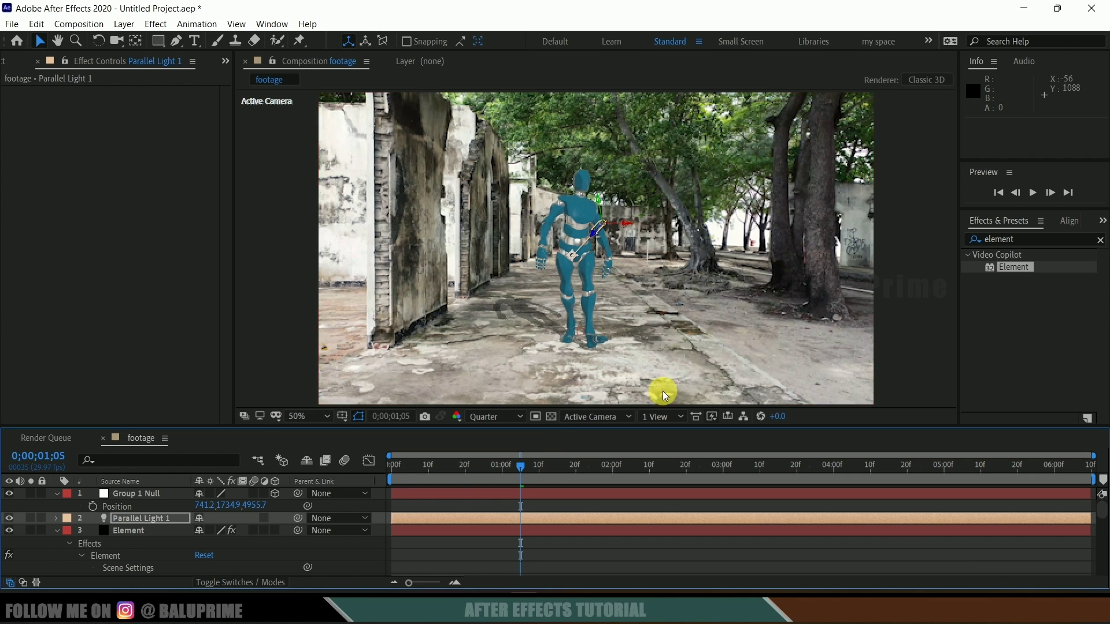
Step: Enable ambient occlusion in the Element layer's render settings and set the AO mode to Ray-Traced
click(134, 533)
scroll(74, 297, down, 5)
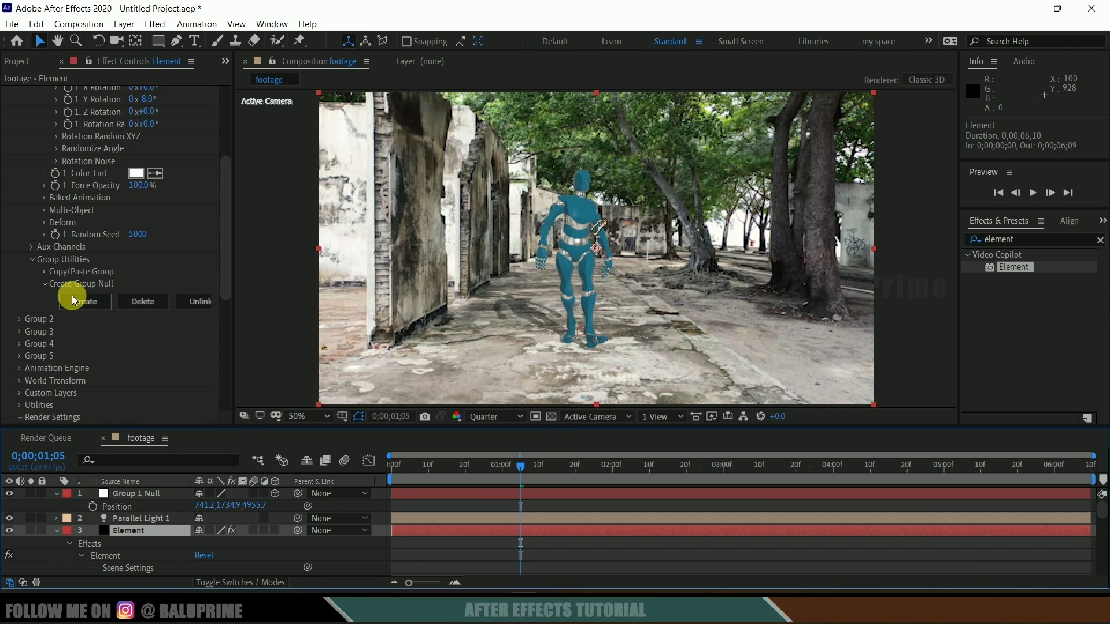
scroll(74, 307, down, 4)
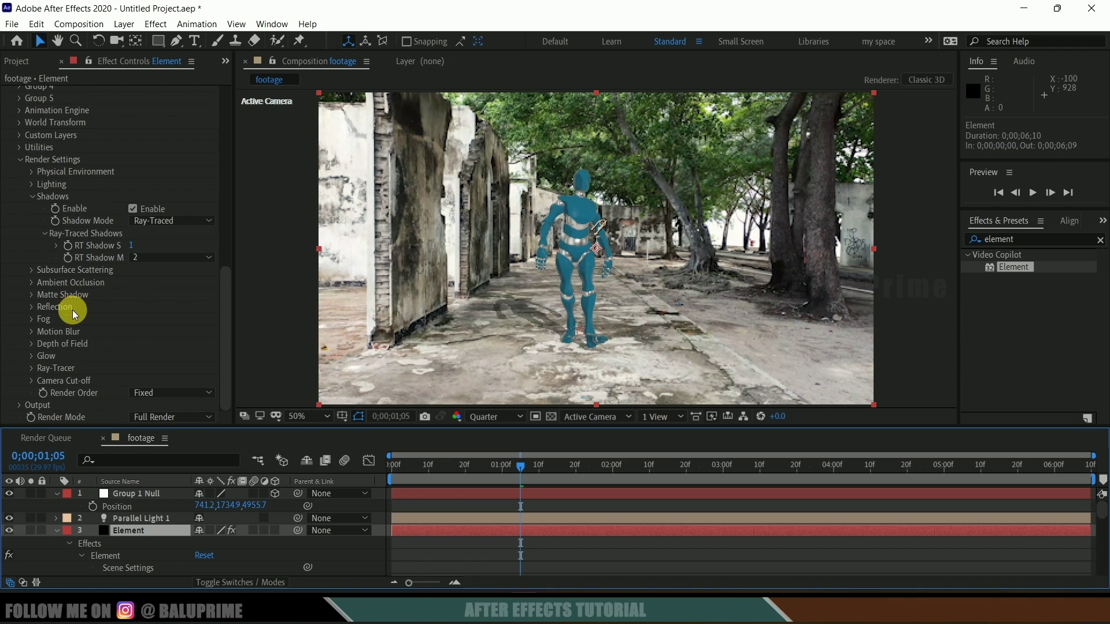
click(31, 283)
scroll(18, 292, down, 2)
click(132, 246)
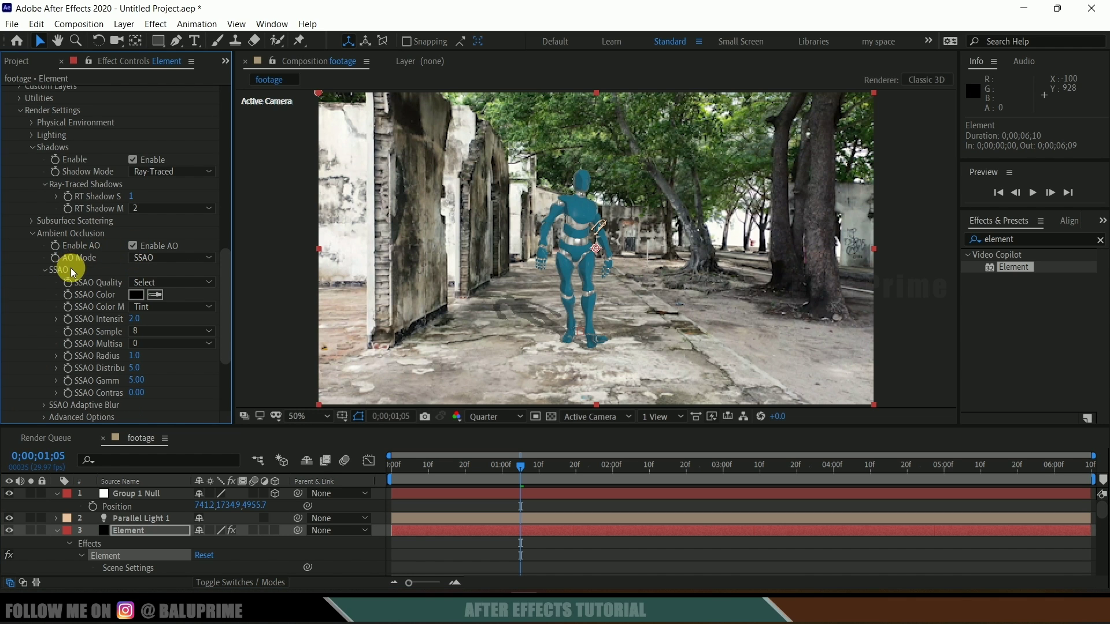
click(147, 259)
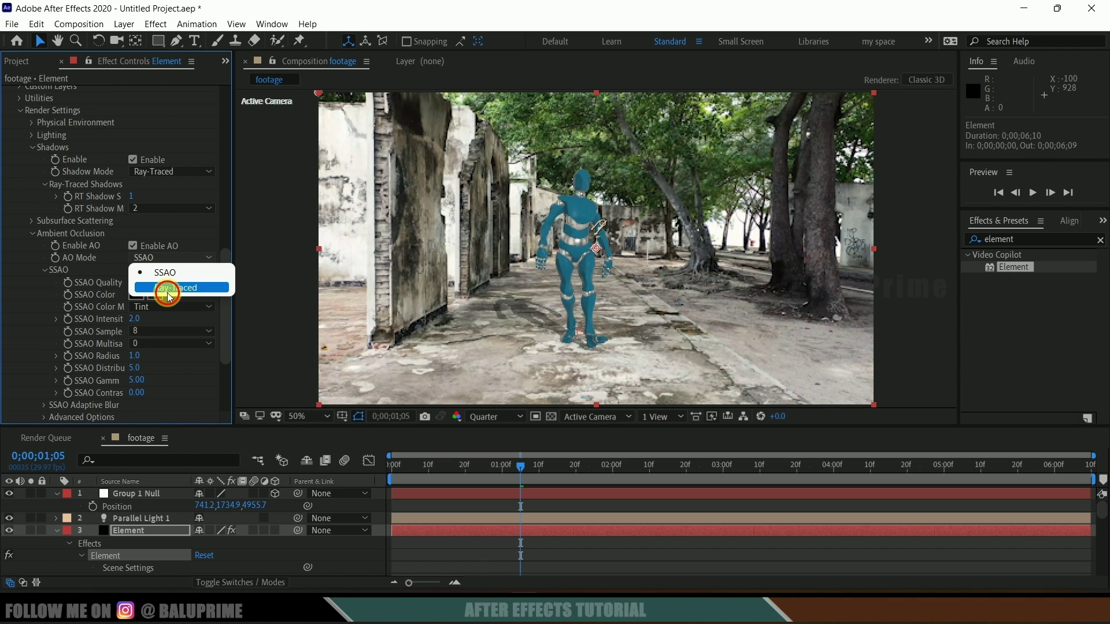
click(168, 289)
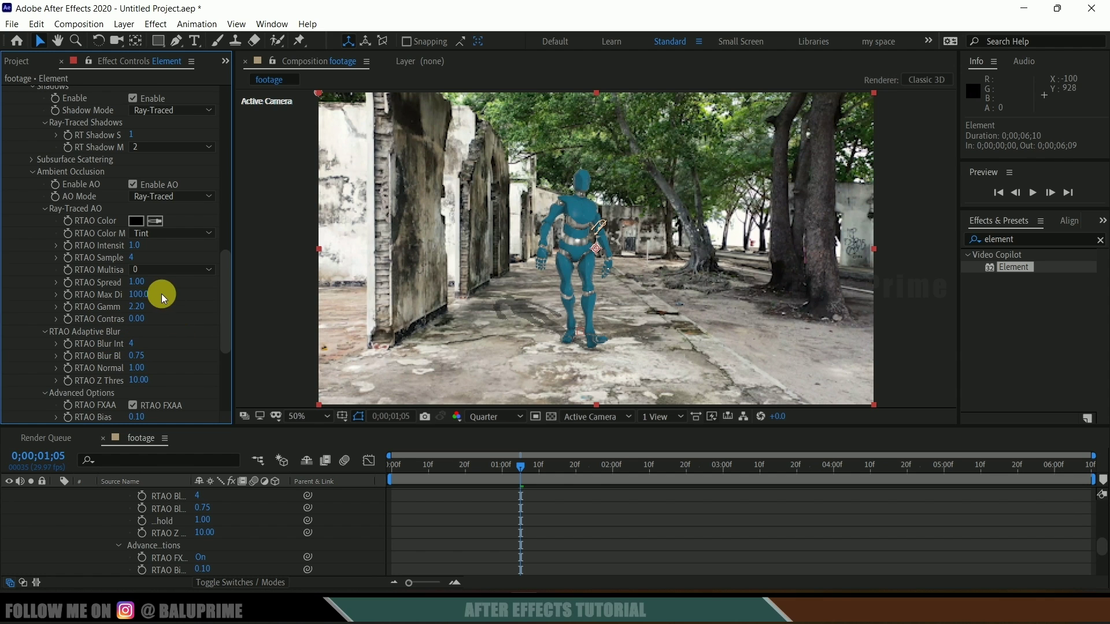
Step: Set the ray-traced ambient occlusion samples to 16 and play a preview of the composition
click(129, 261)
text(1)
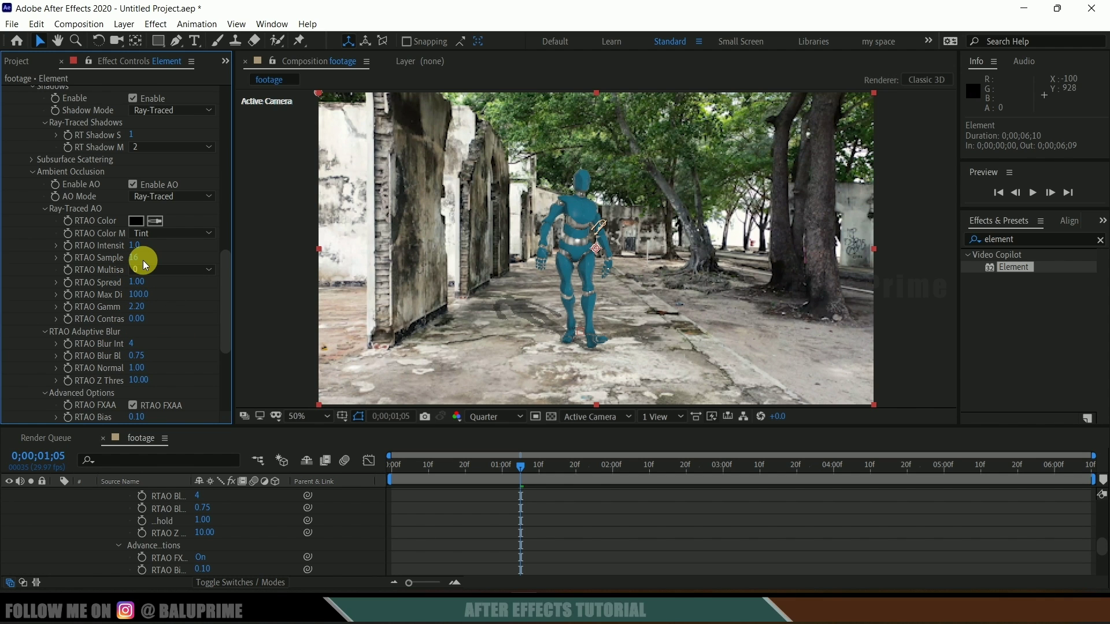
text(6)
key(Return)
key(space)
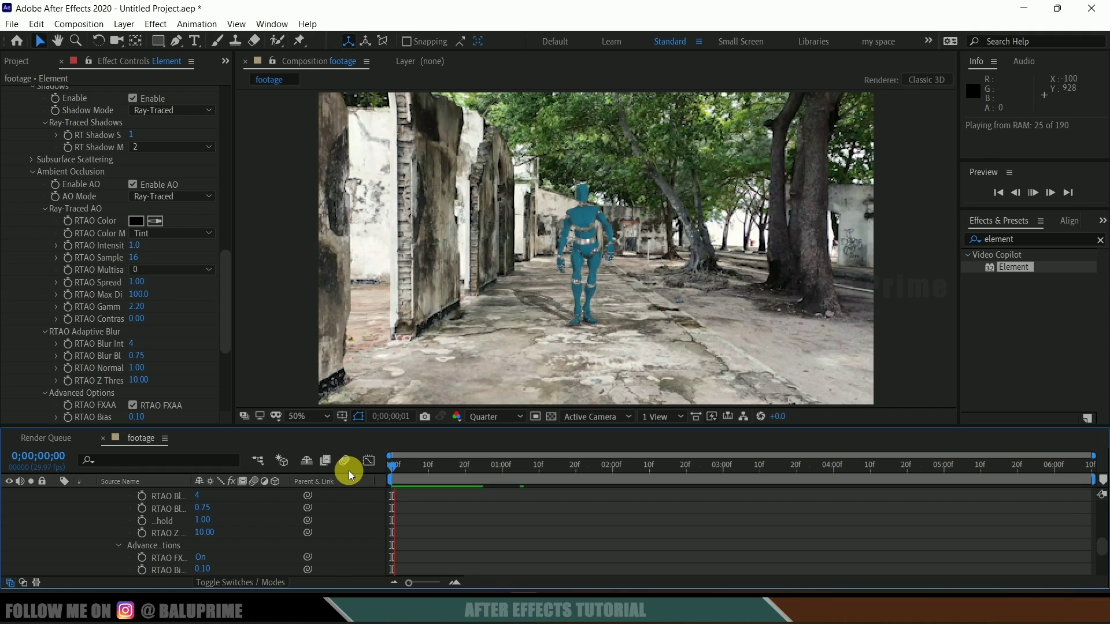